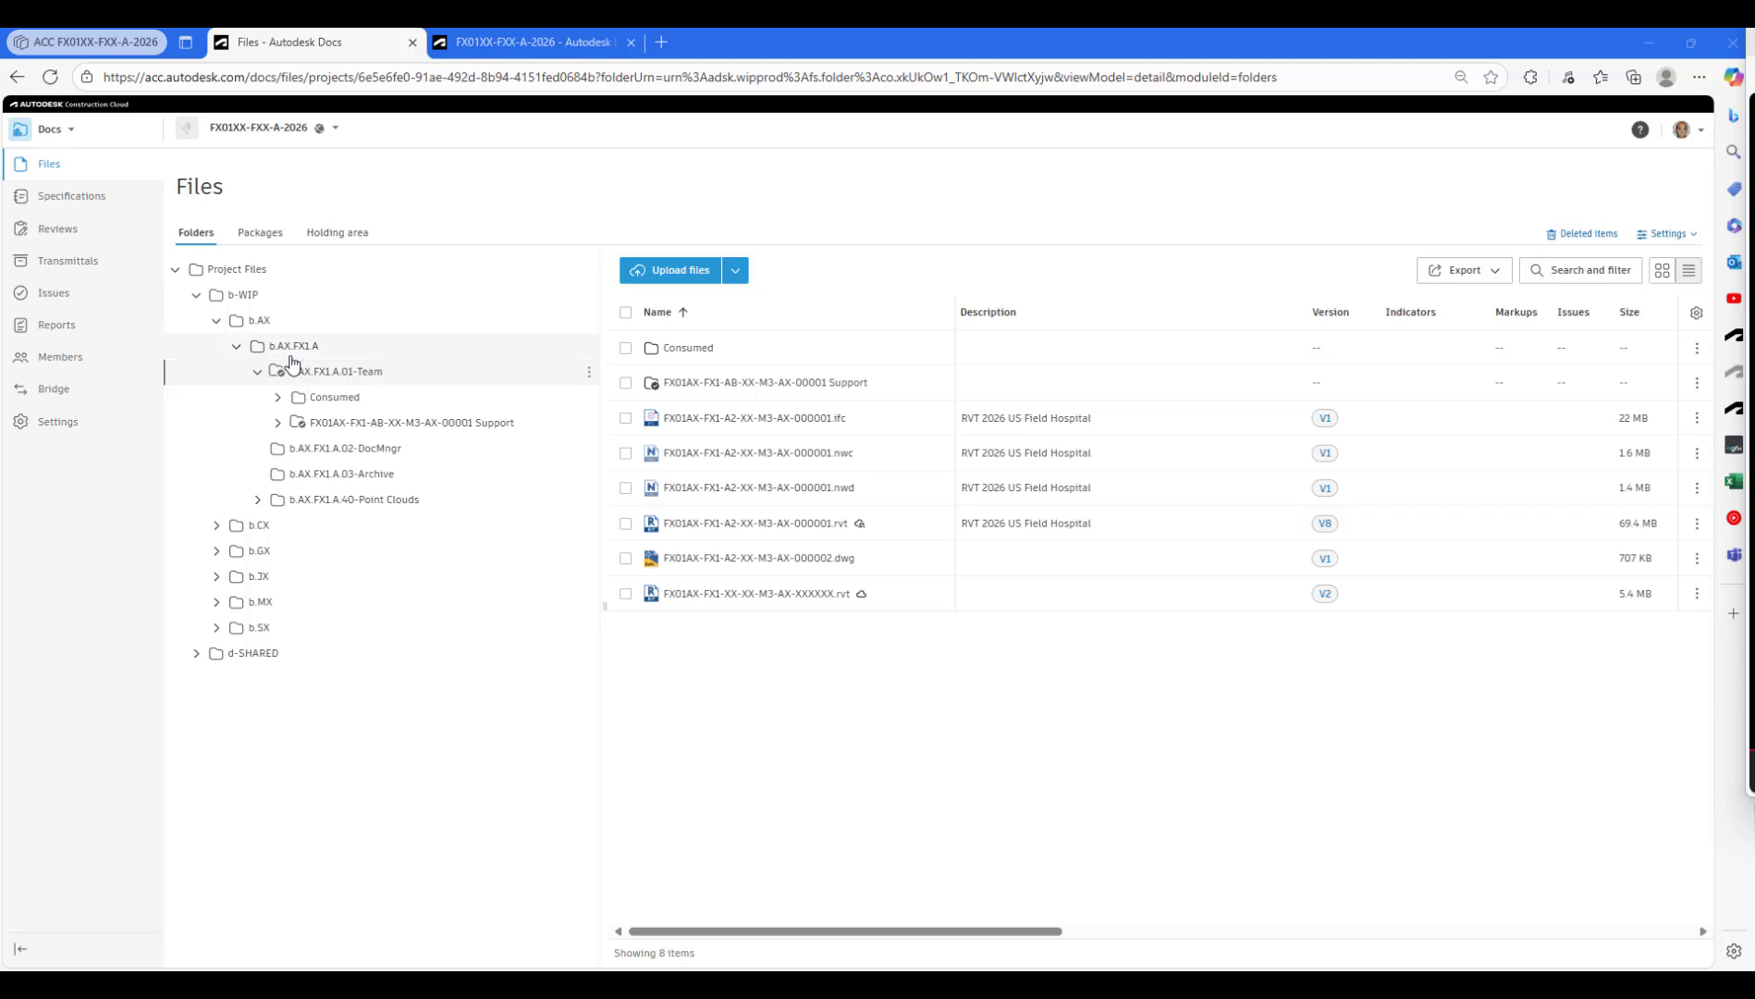
# - In the b-WIP folder, set the b.AX folder's description to "Gerneral Architectural"
pyautogui.click(258, 300)
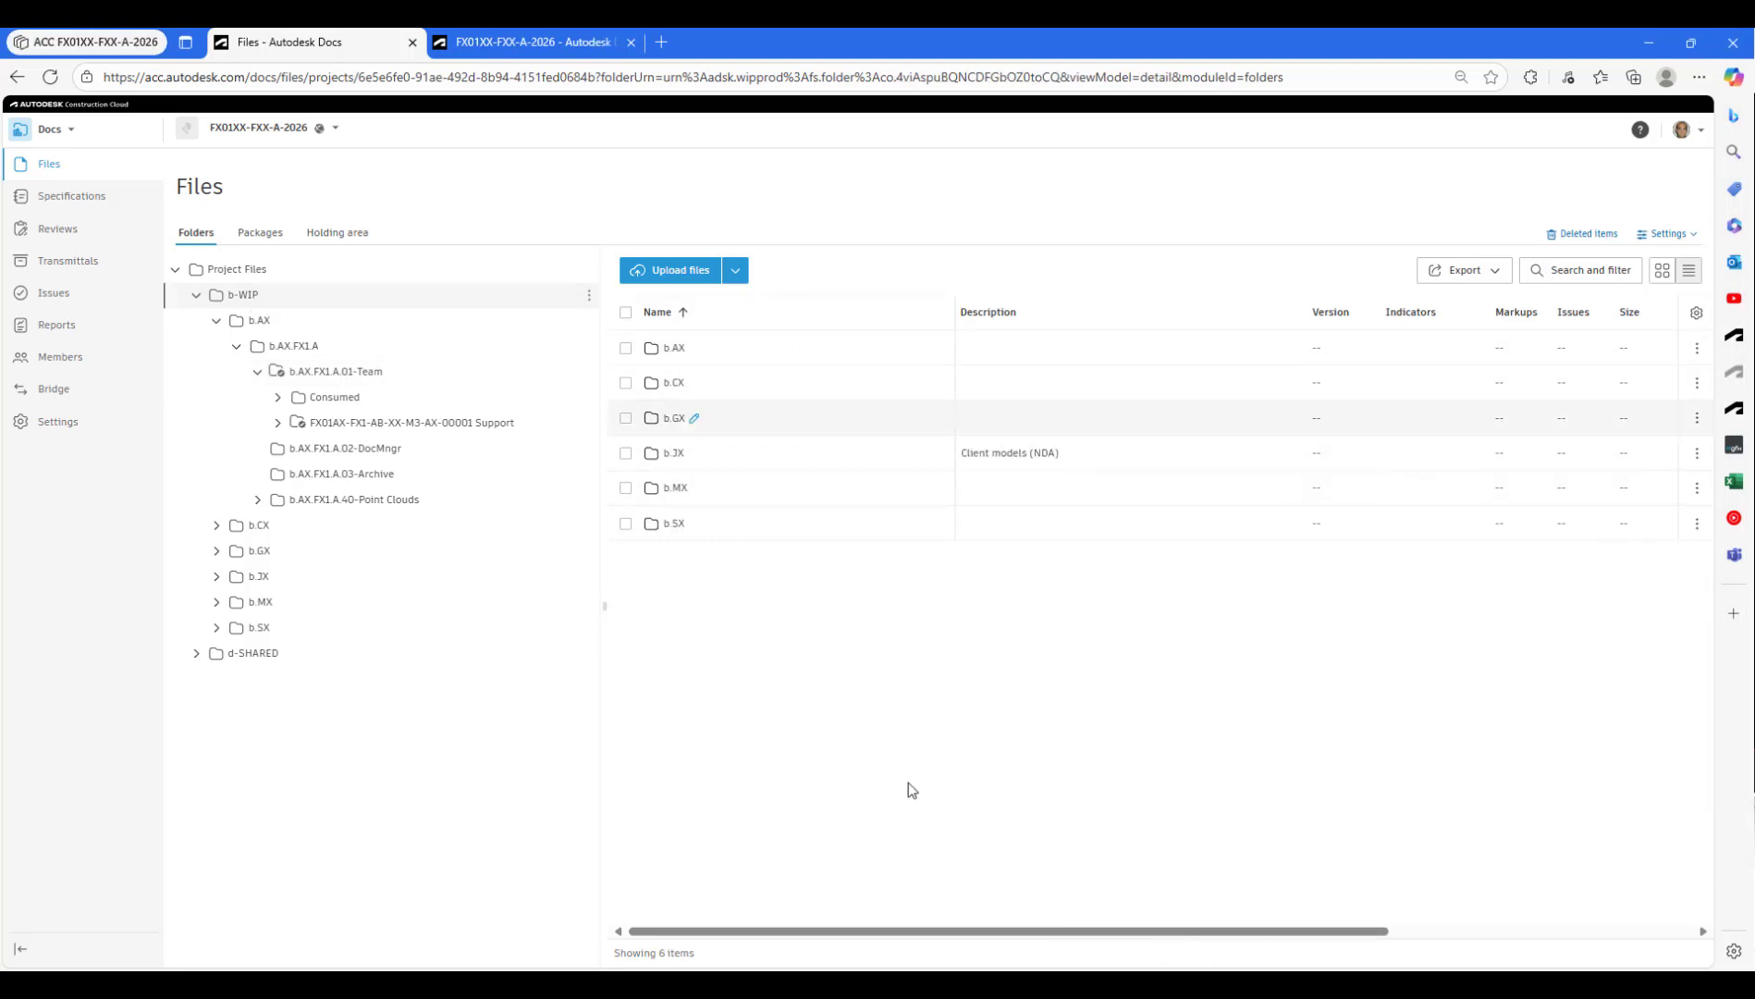
pyautogui.click(1290, 350)
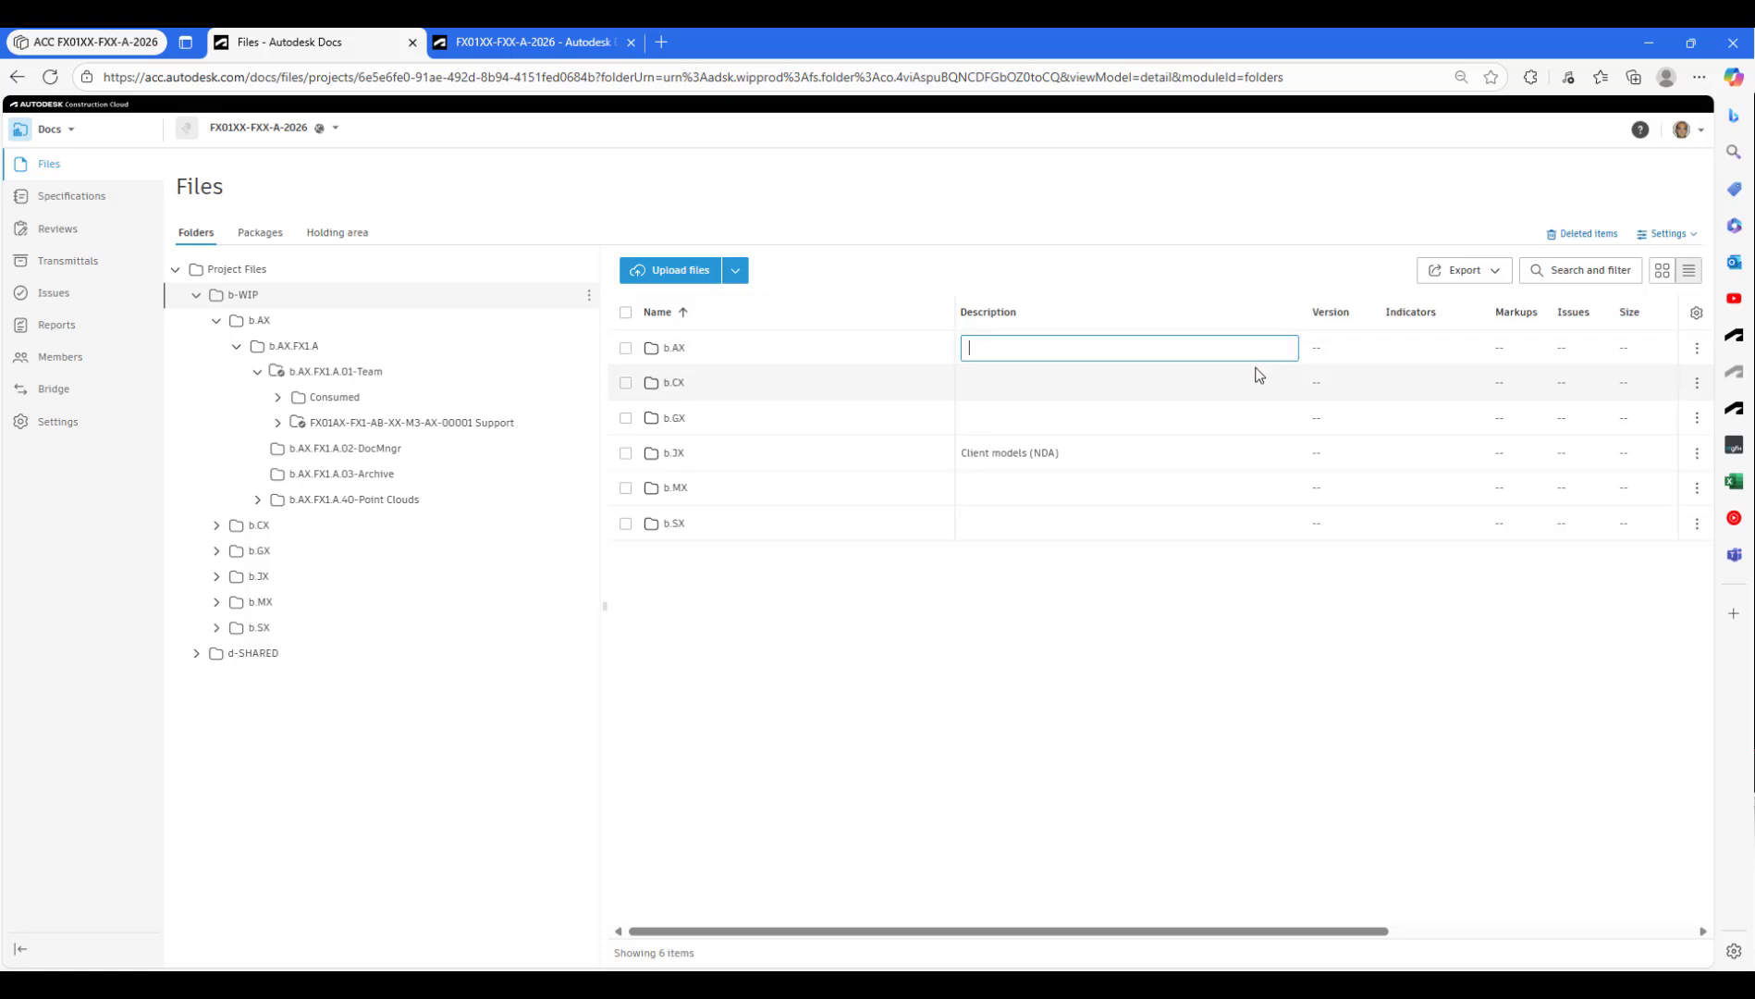
pyautogui.write('AGerneral Architectural')
pyautogui.press('Return')
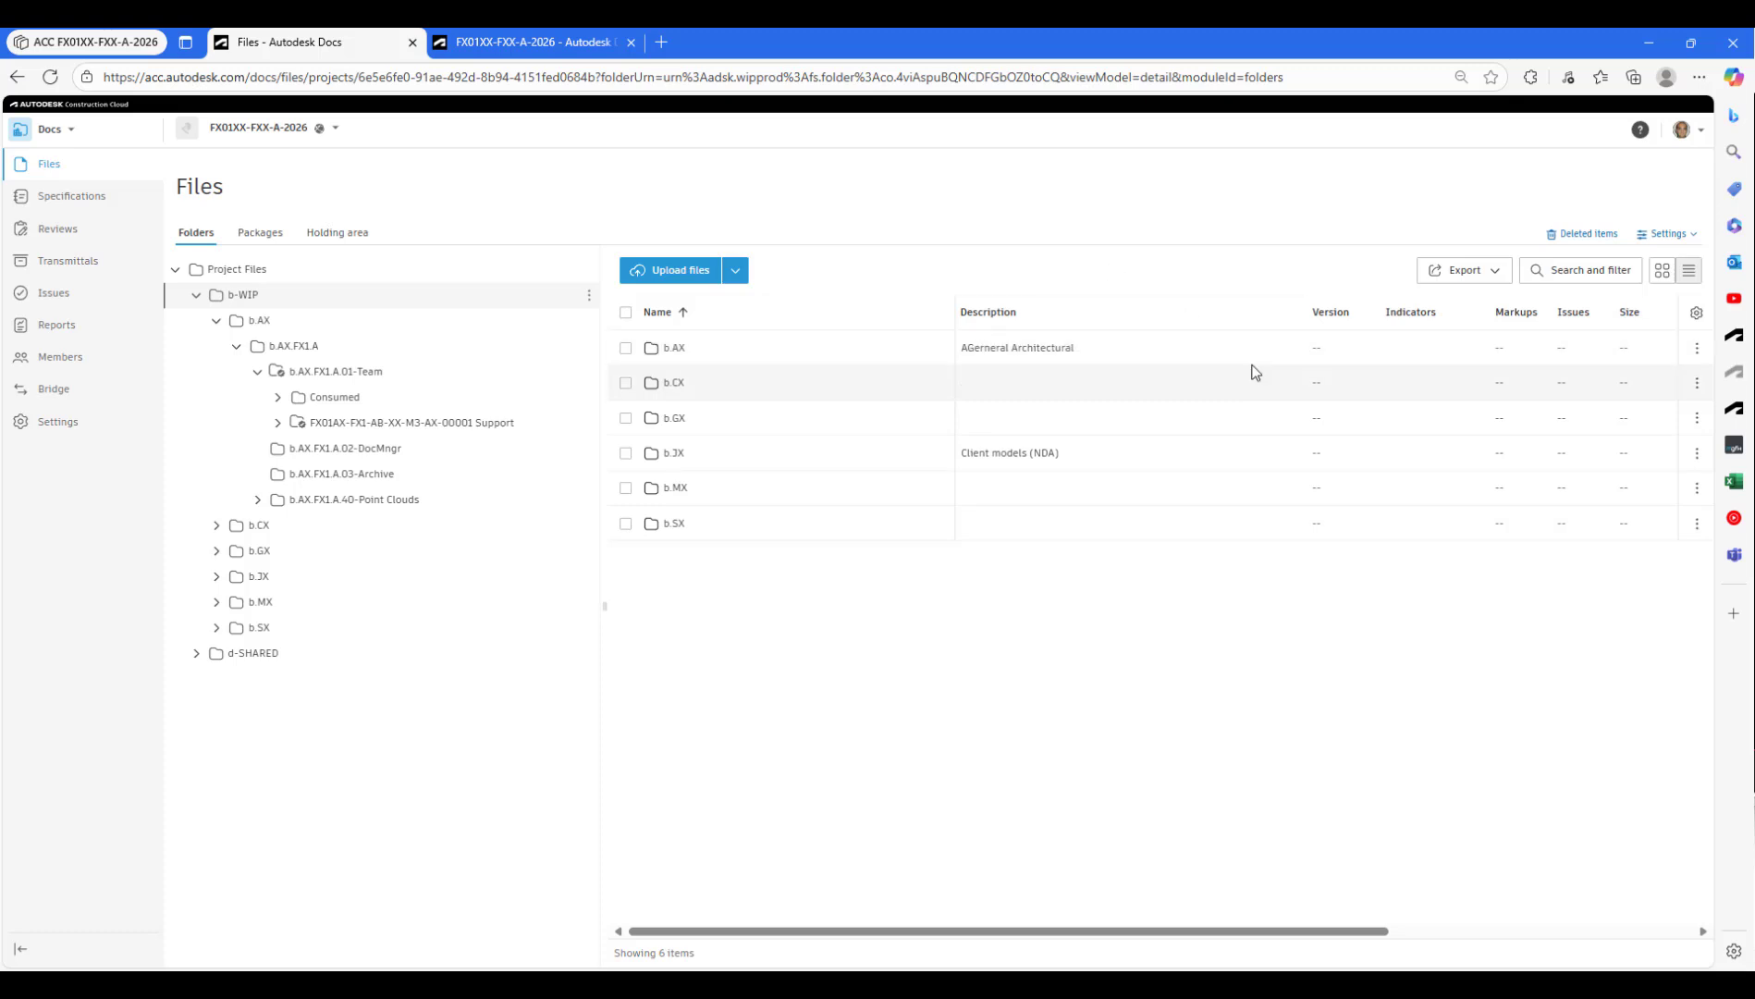
pyautogui.click(1288, 351)
pyautogui.click(973, 351)
pyautogui.press('BackSpace')
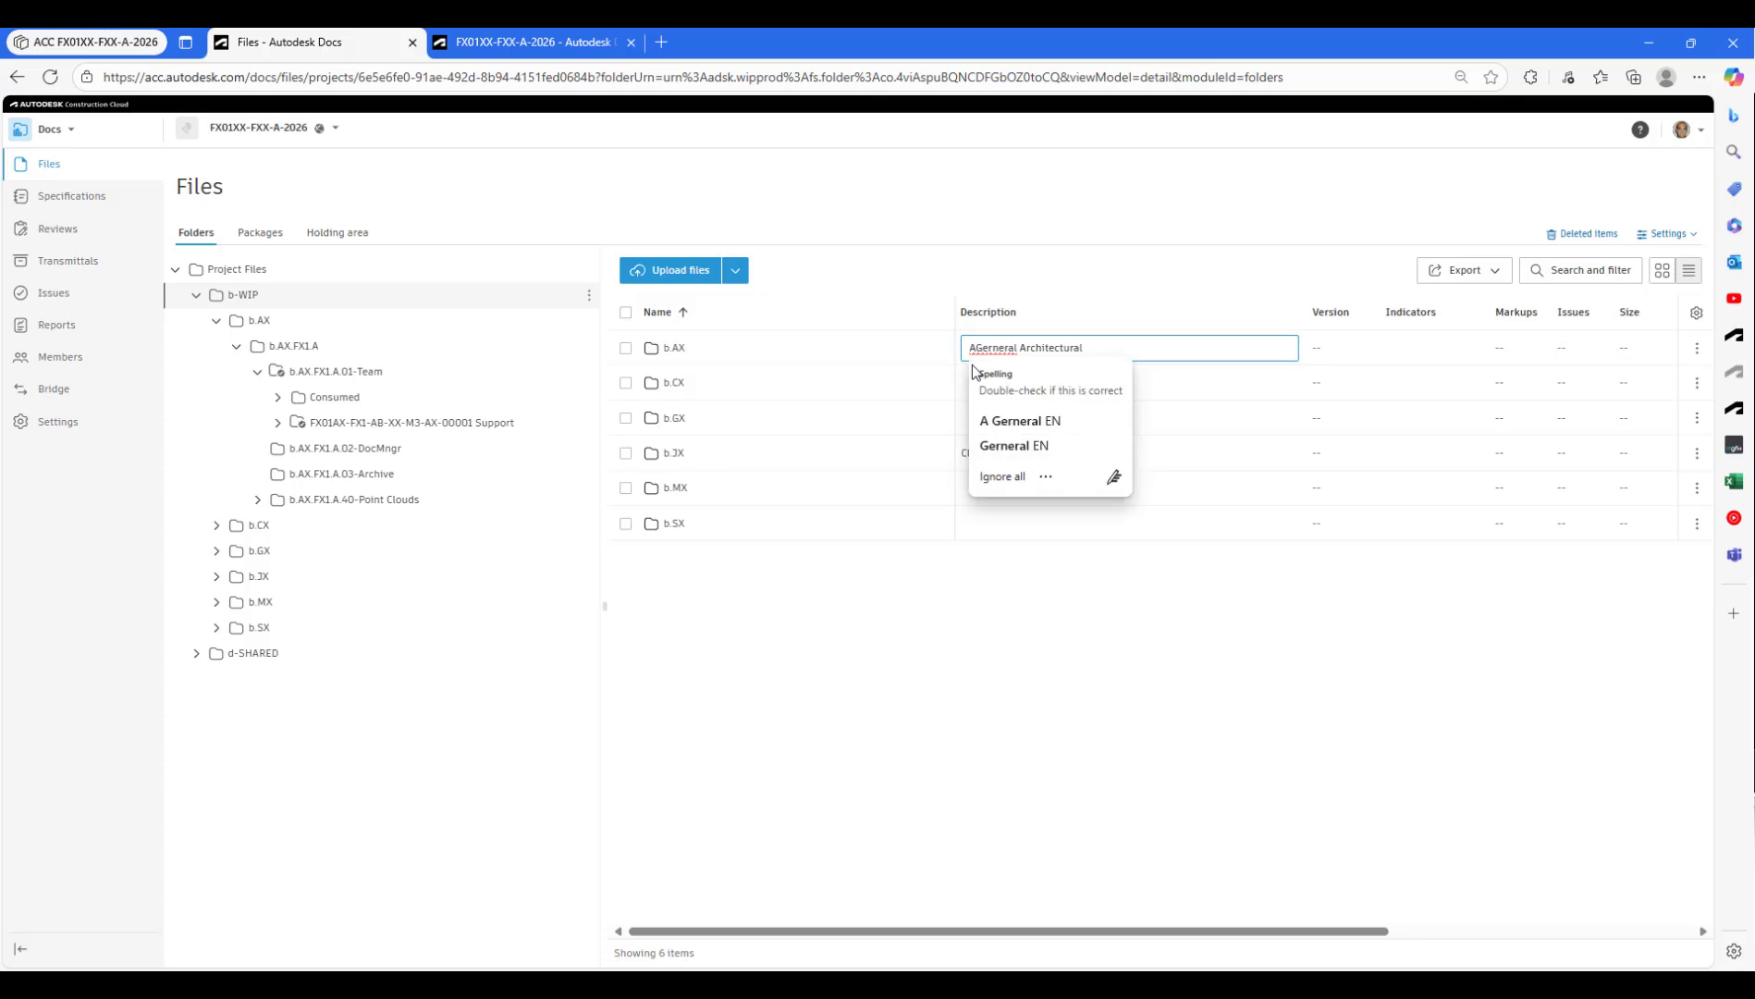
pyautogui.press('Return')
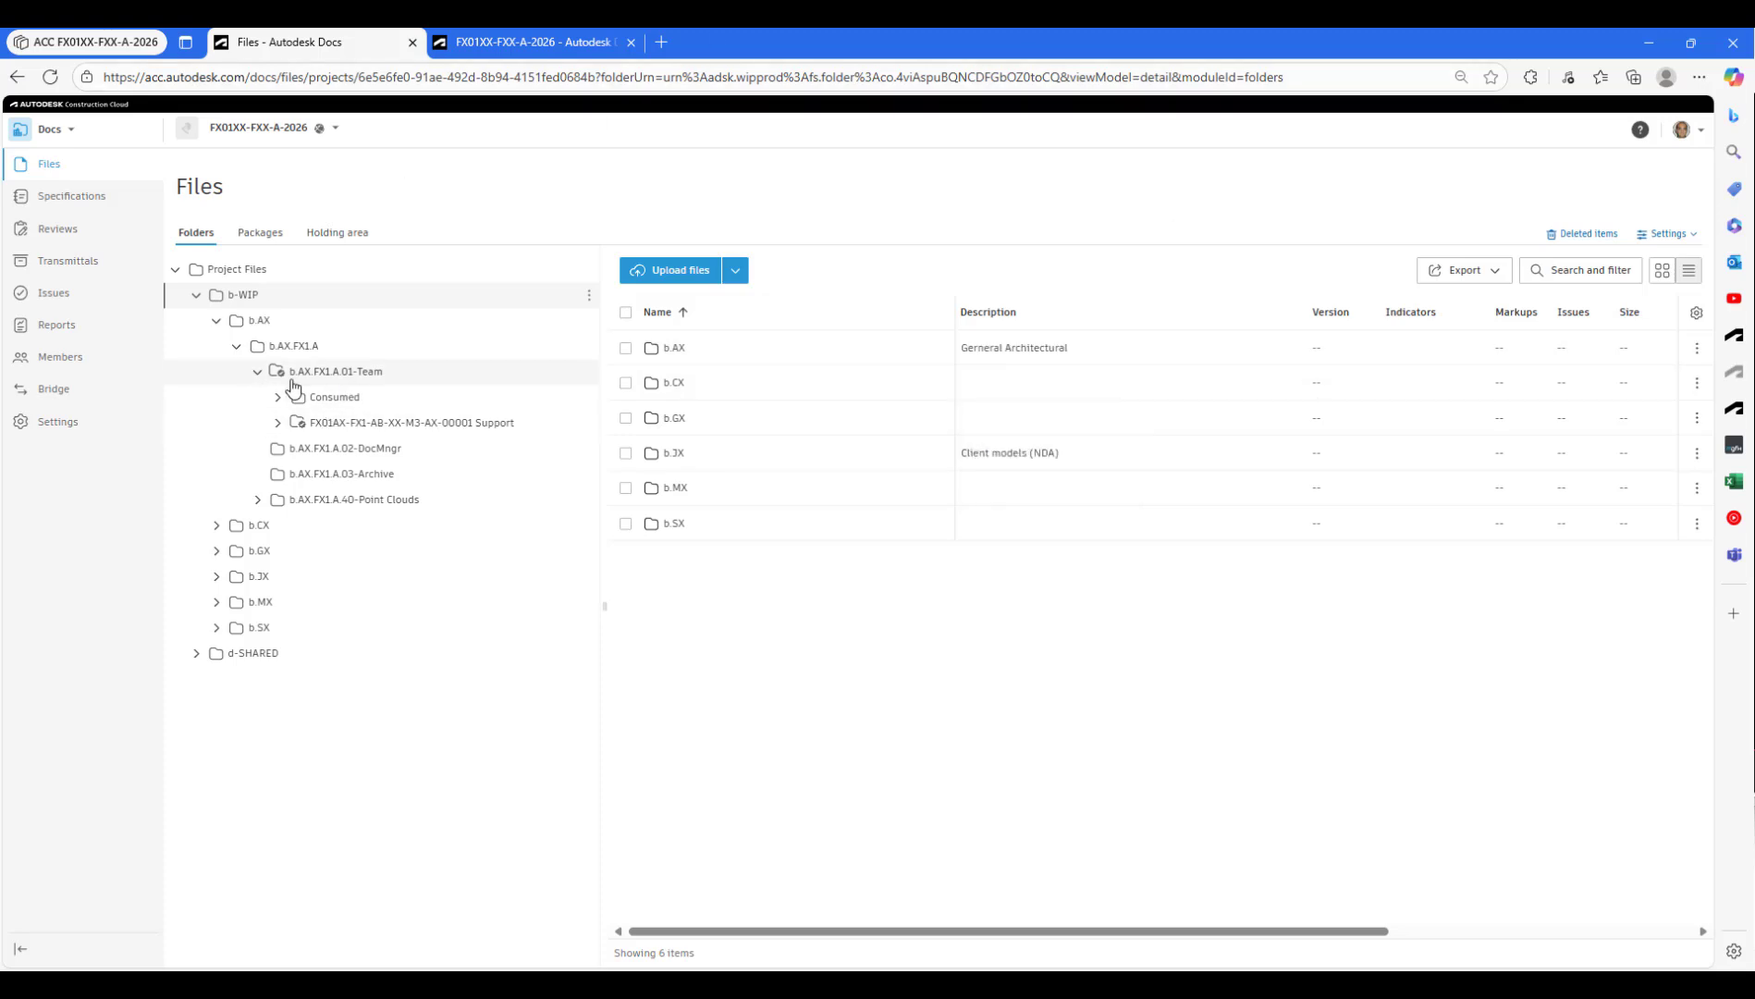
# - In the b.AX folder, set the b.AX.FX1.A folder's description to "Micrographics Placeholder"
pyautogui.click(237, 345)
pyautogui.click(251, 321)
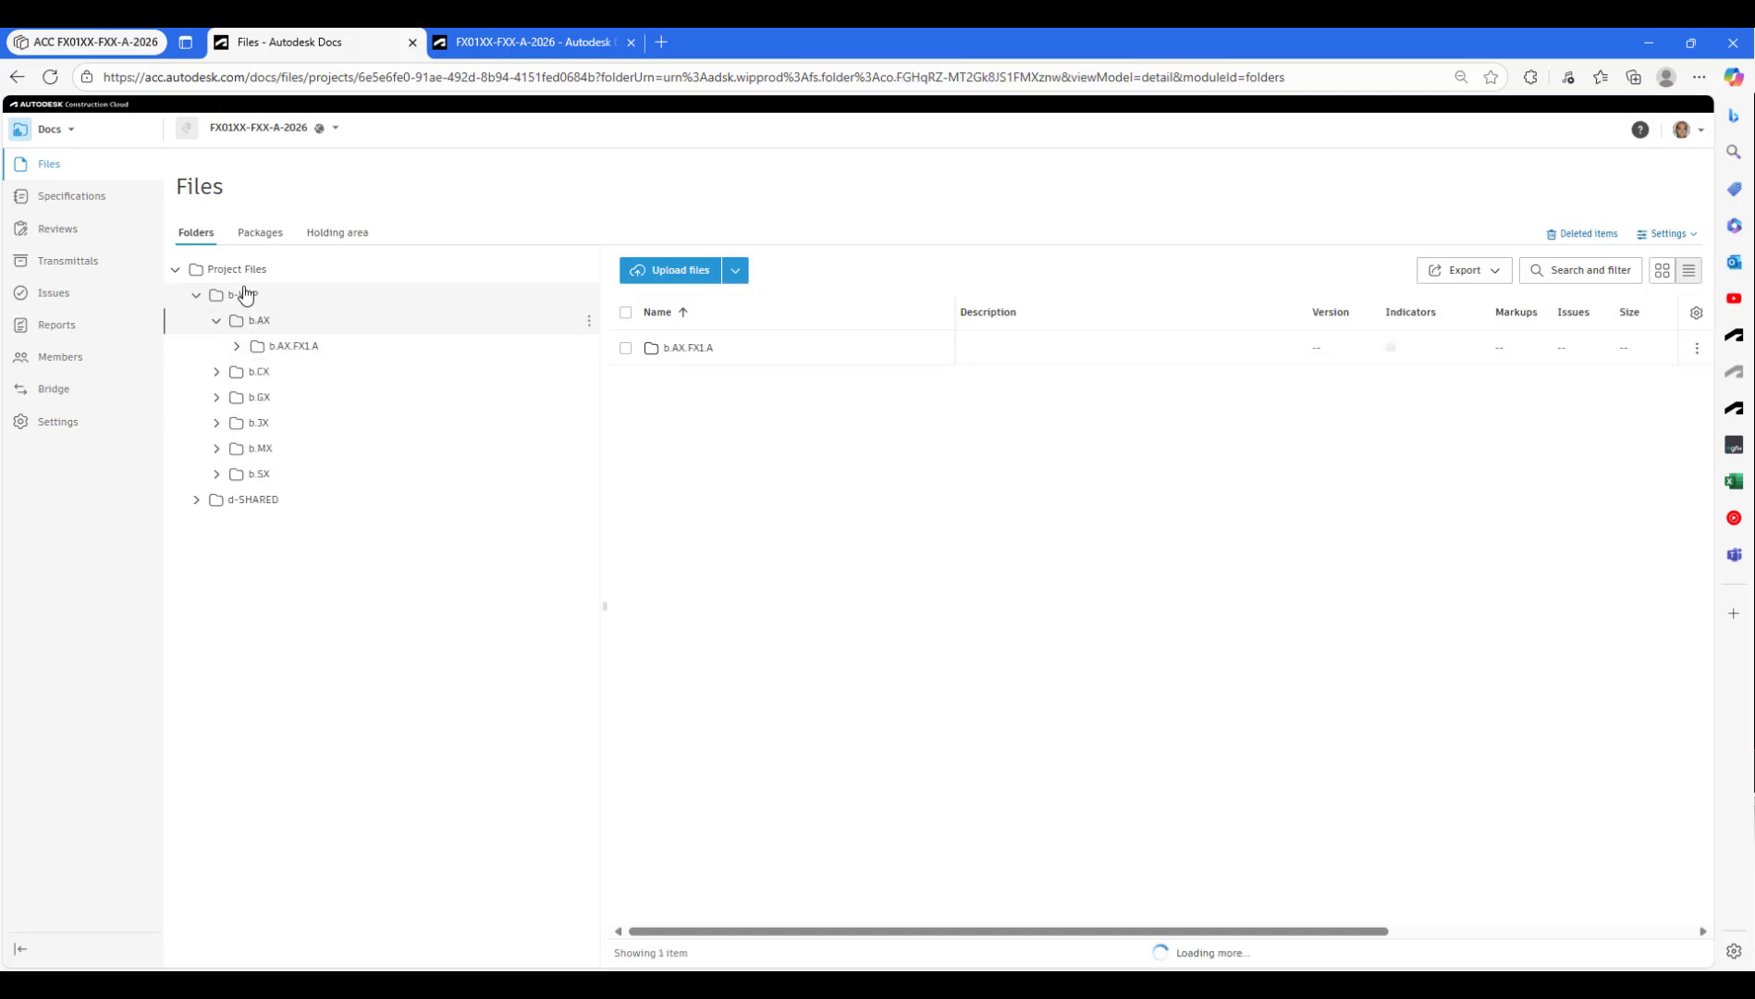
pyautogui.click(283, 347)
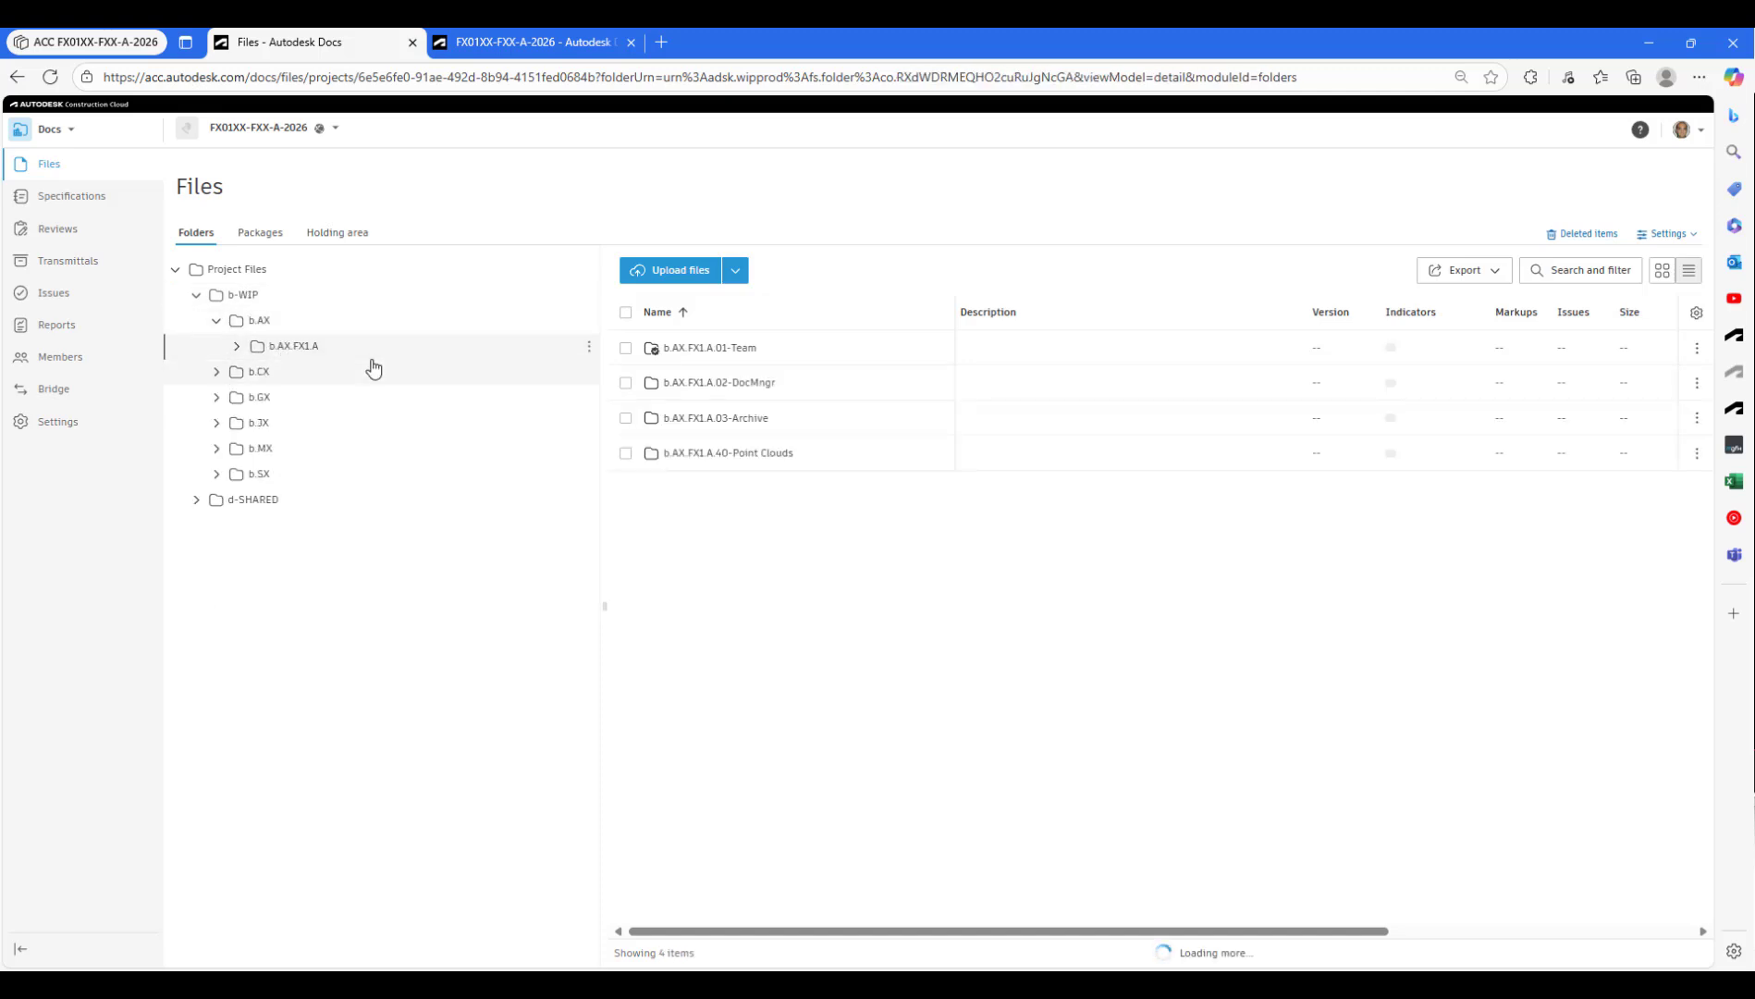
pyautogui.click(261, 324)
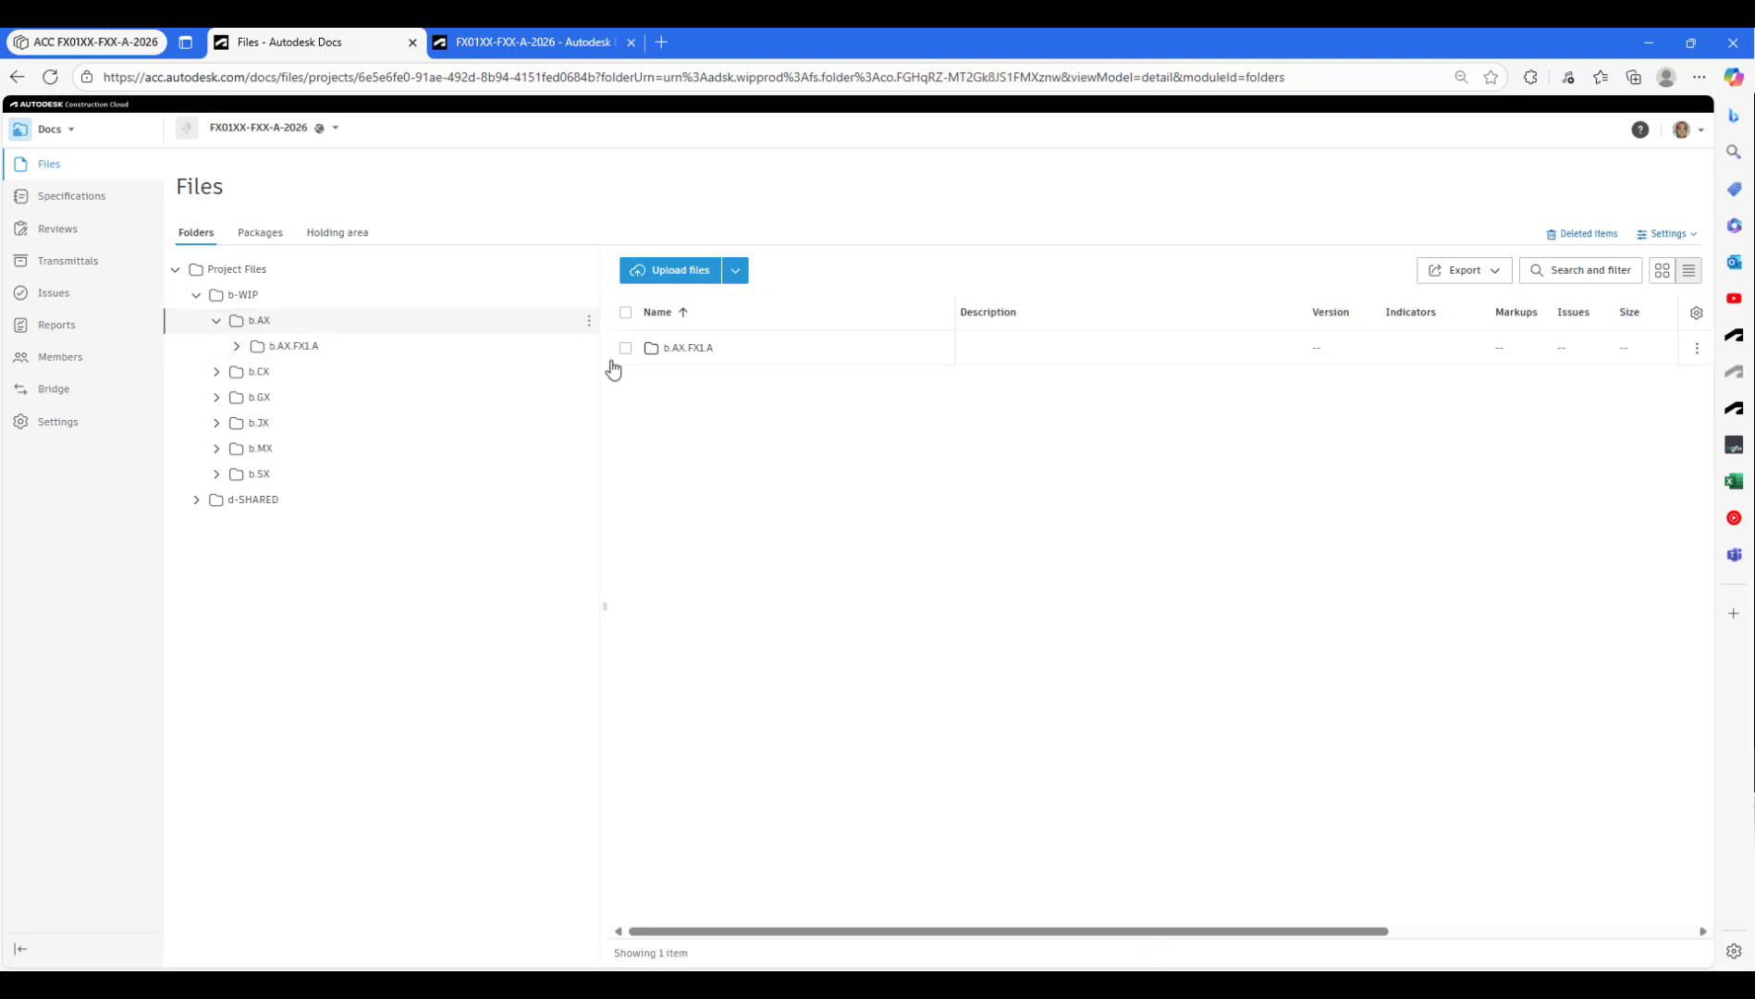
pyautogui.click(1280, 353)
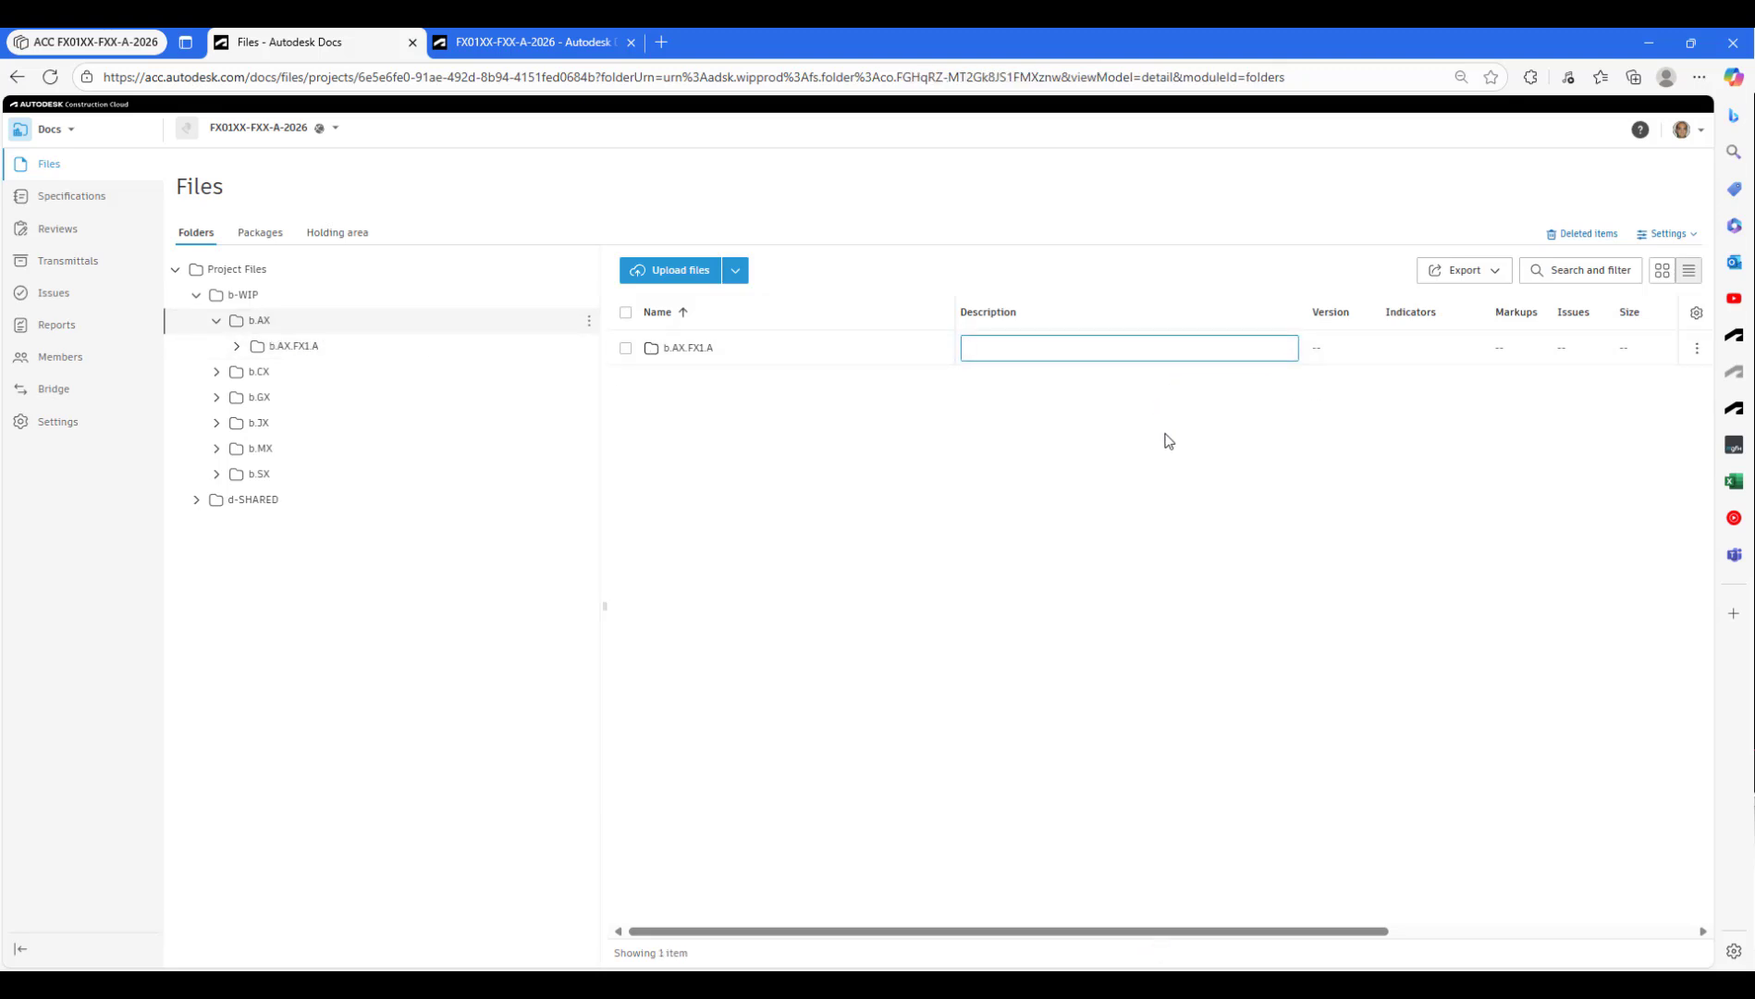
pyautogui.write('Microgprahics Placeholder')
pyautogui.press('Left')
pyautogui.press('Left')
pyautogui.press('Left')
pyautogui.press('BackSpace')
pyautogui.press('Right')
pyautogui.press('Right')
pyautogui.write('p')
pyautogui.press('Return')
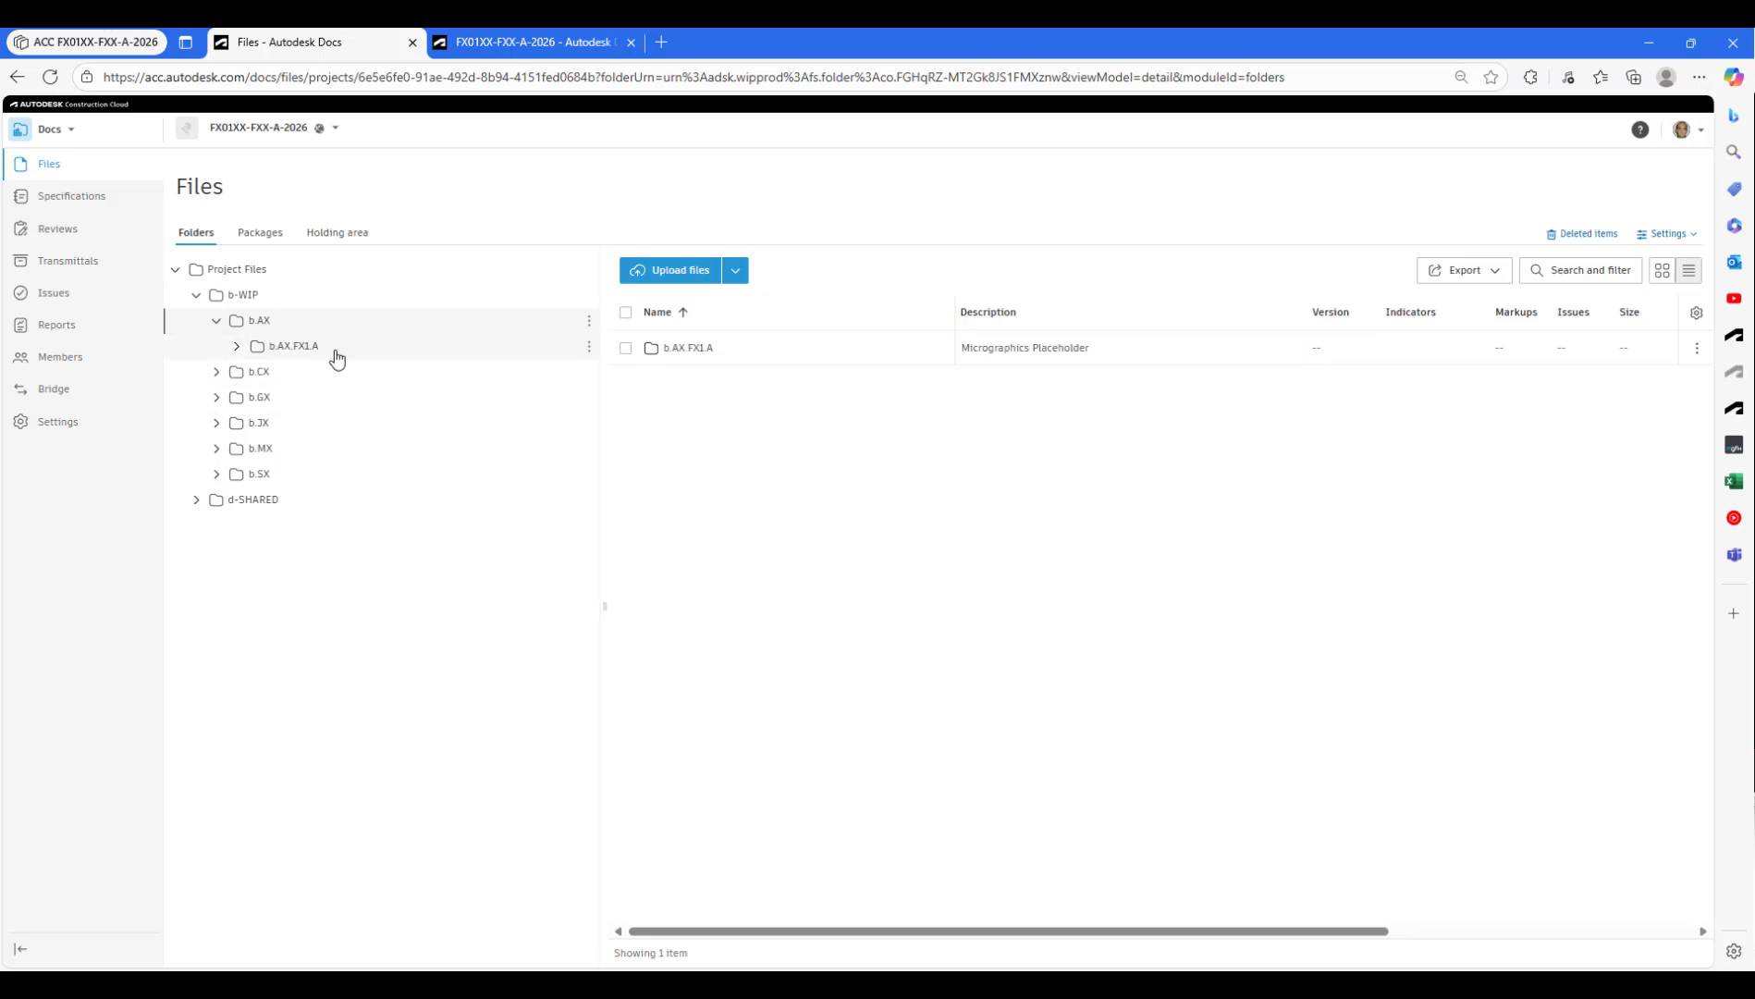
# - Open the b.AX.FX1.A.01-Team folder and compare it with the teams on the Design Collaboration project timeline
pyautogui.click(237, 347)
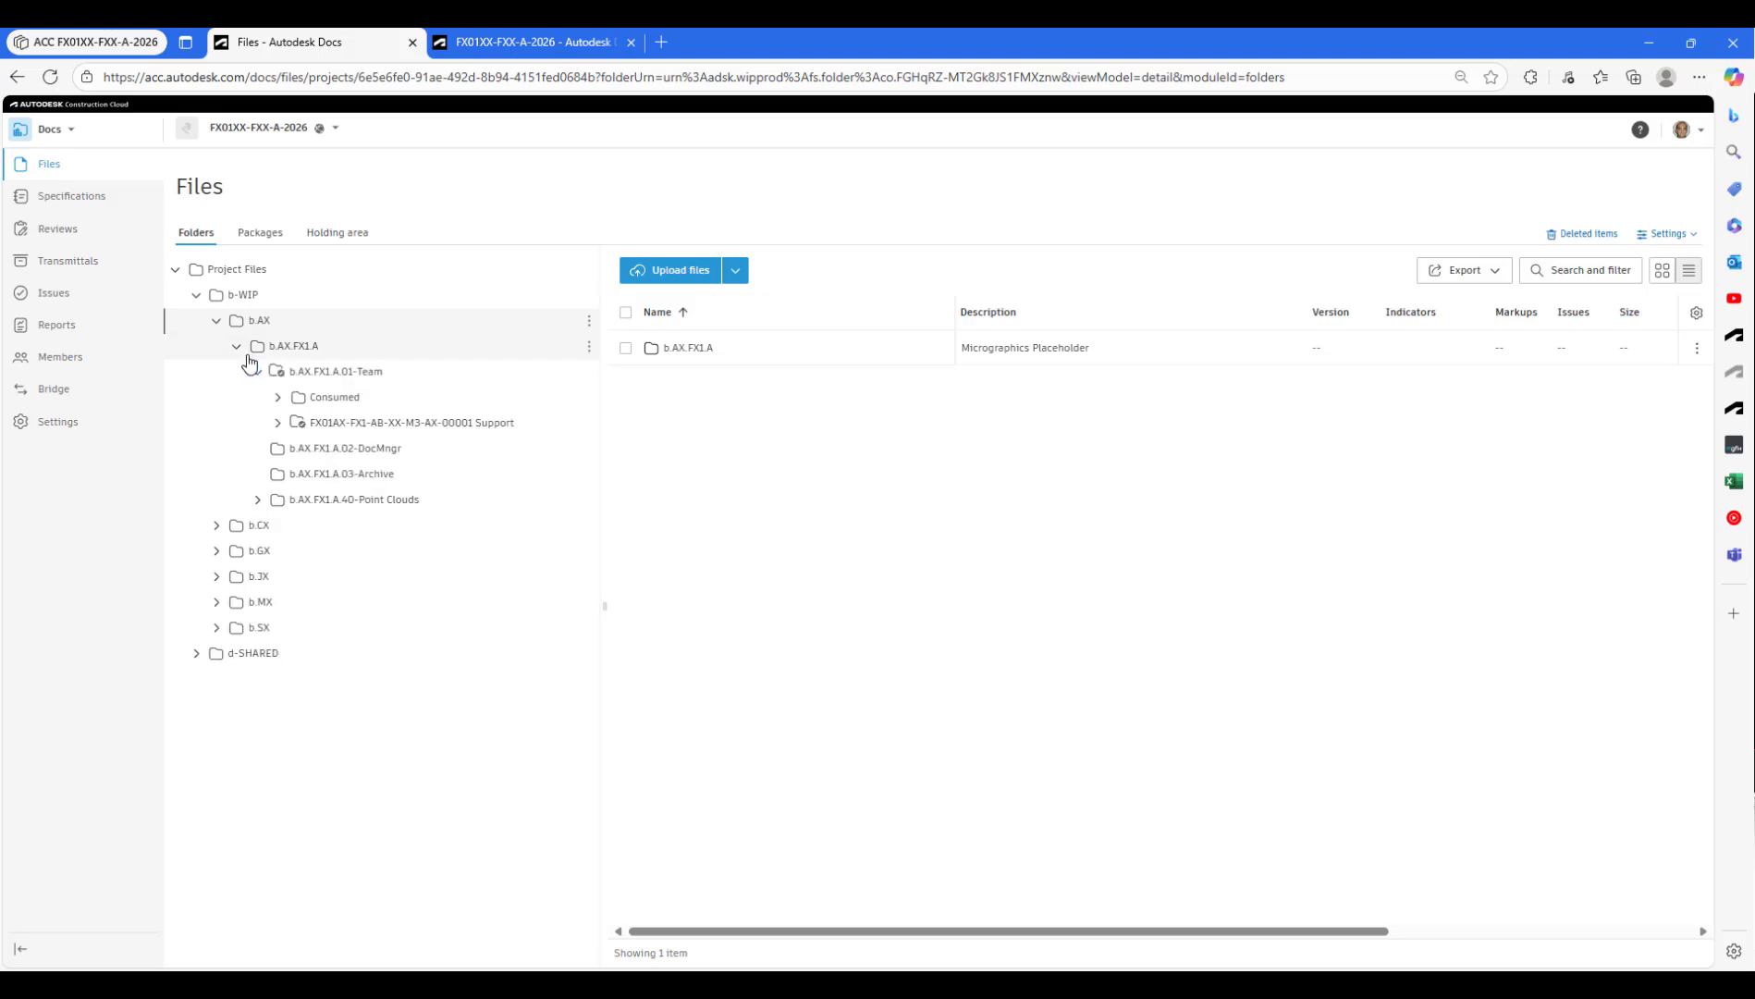
pyautogui.click(257, 375)
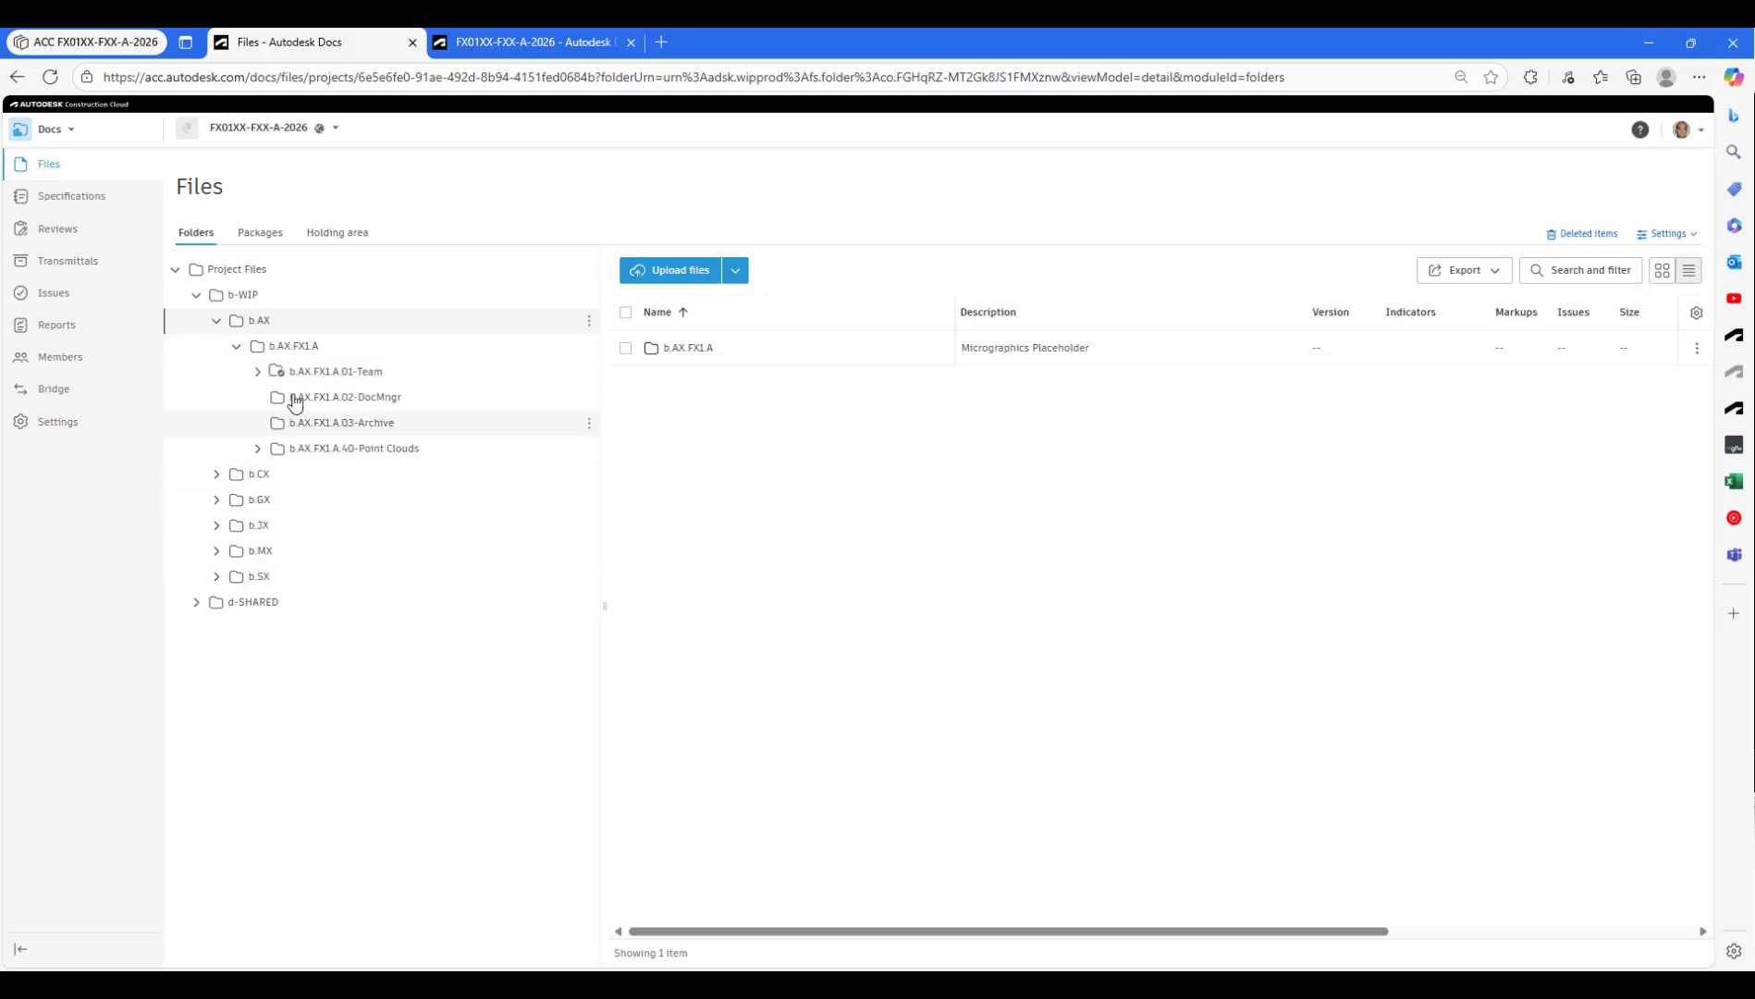
pyautogui.click(337, 373)
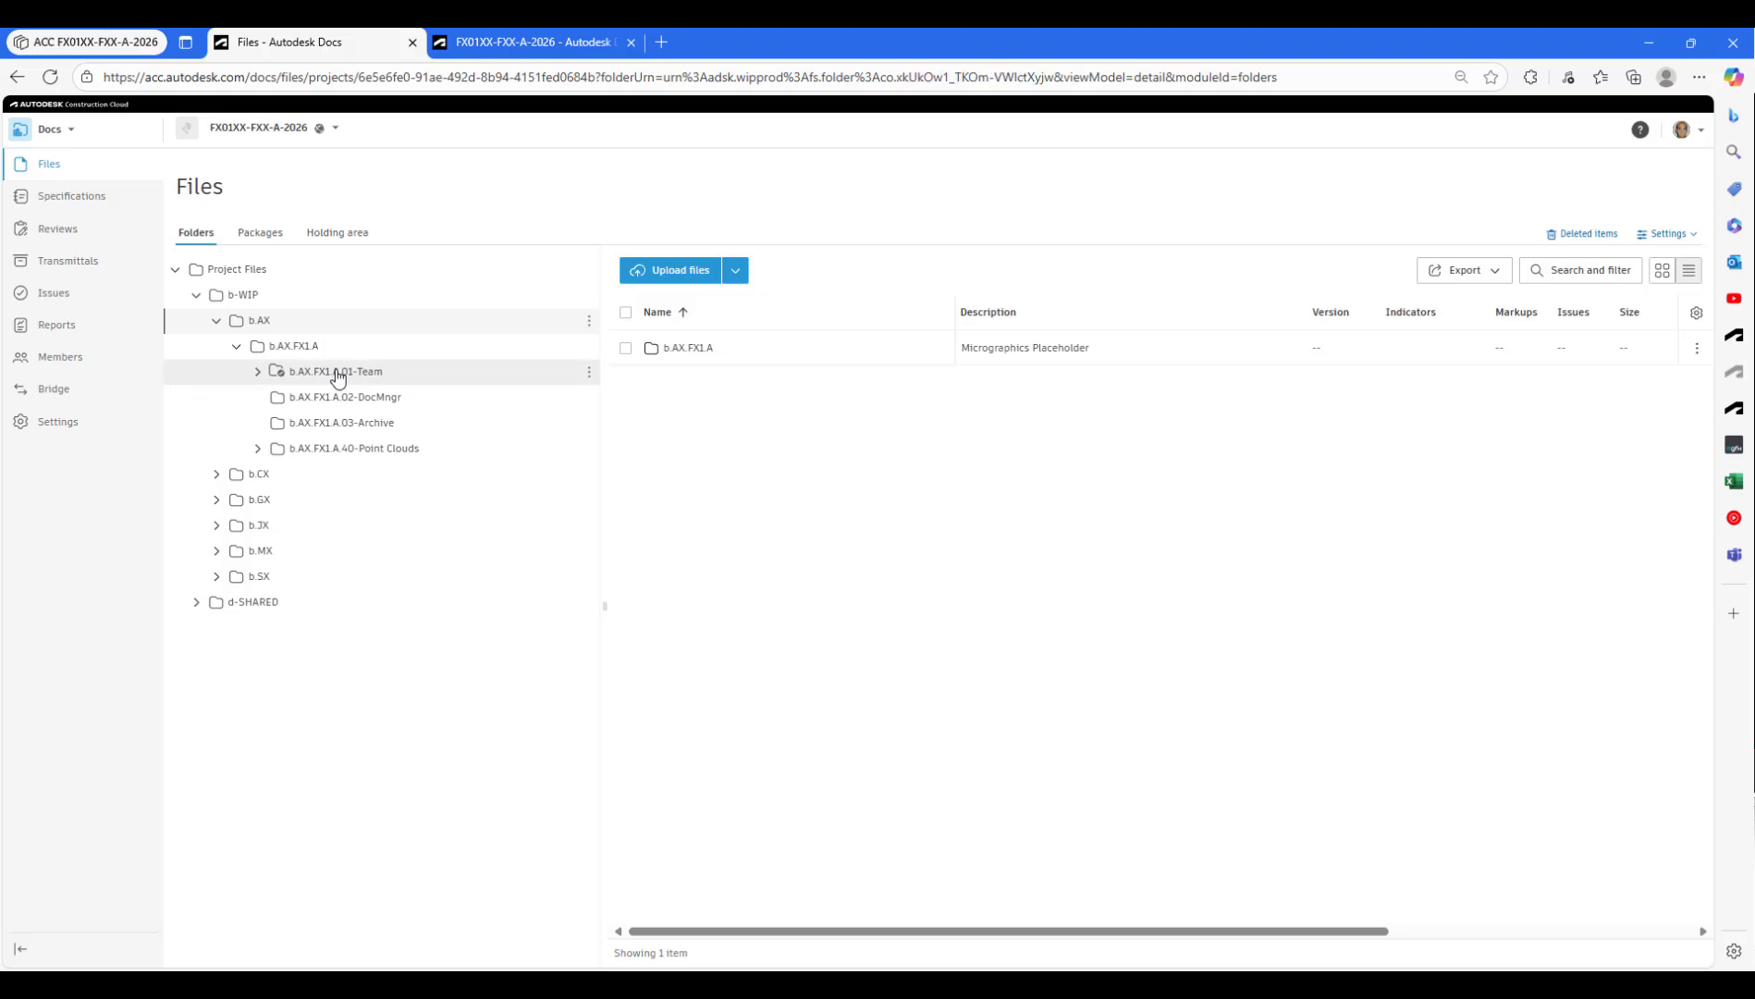
pyautogui.click(516, 43)
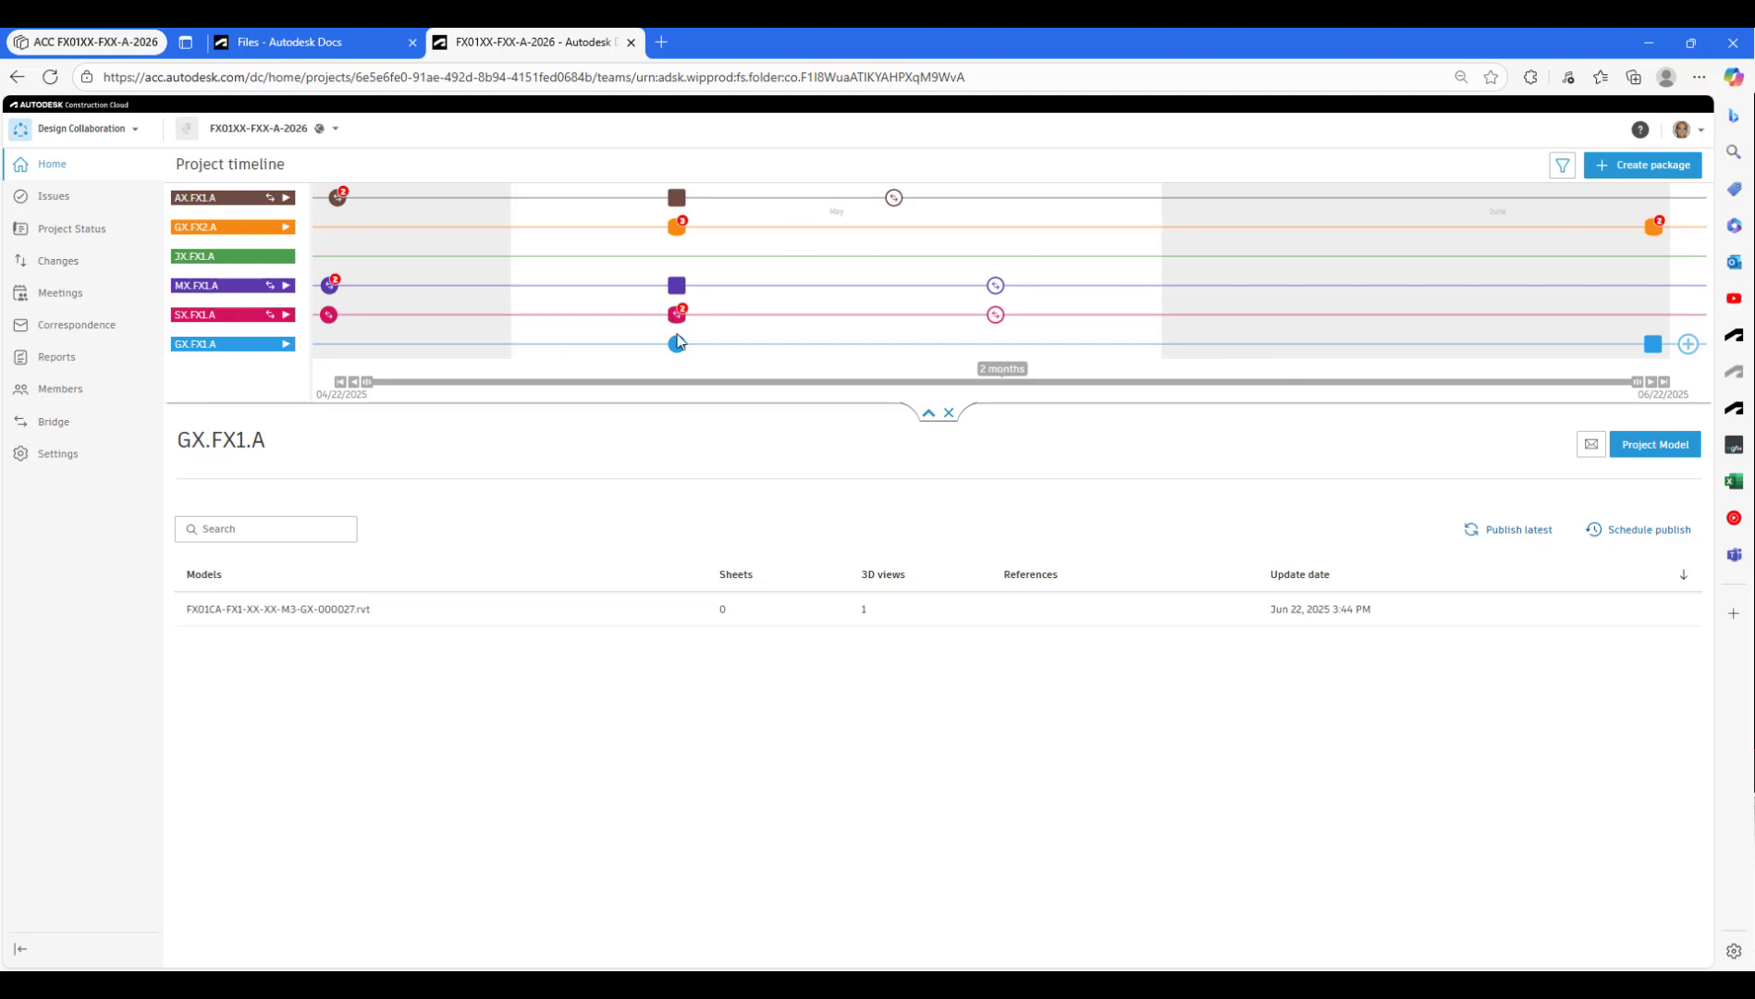
pyautogui.click(298, 42)
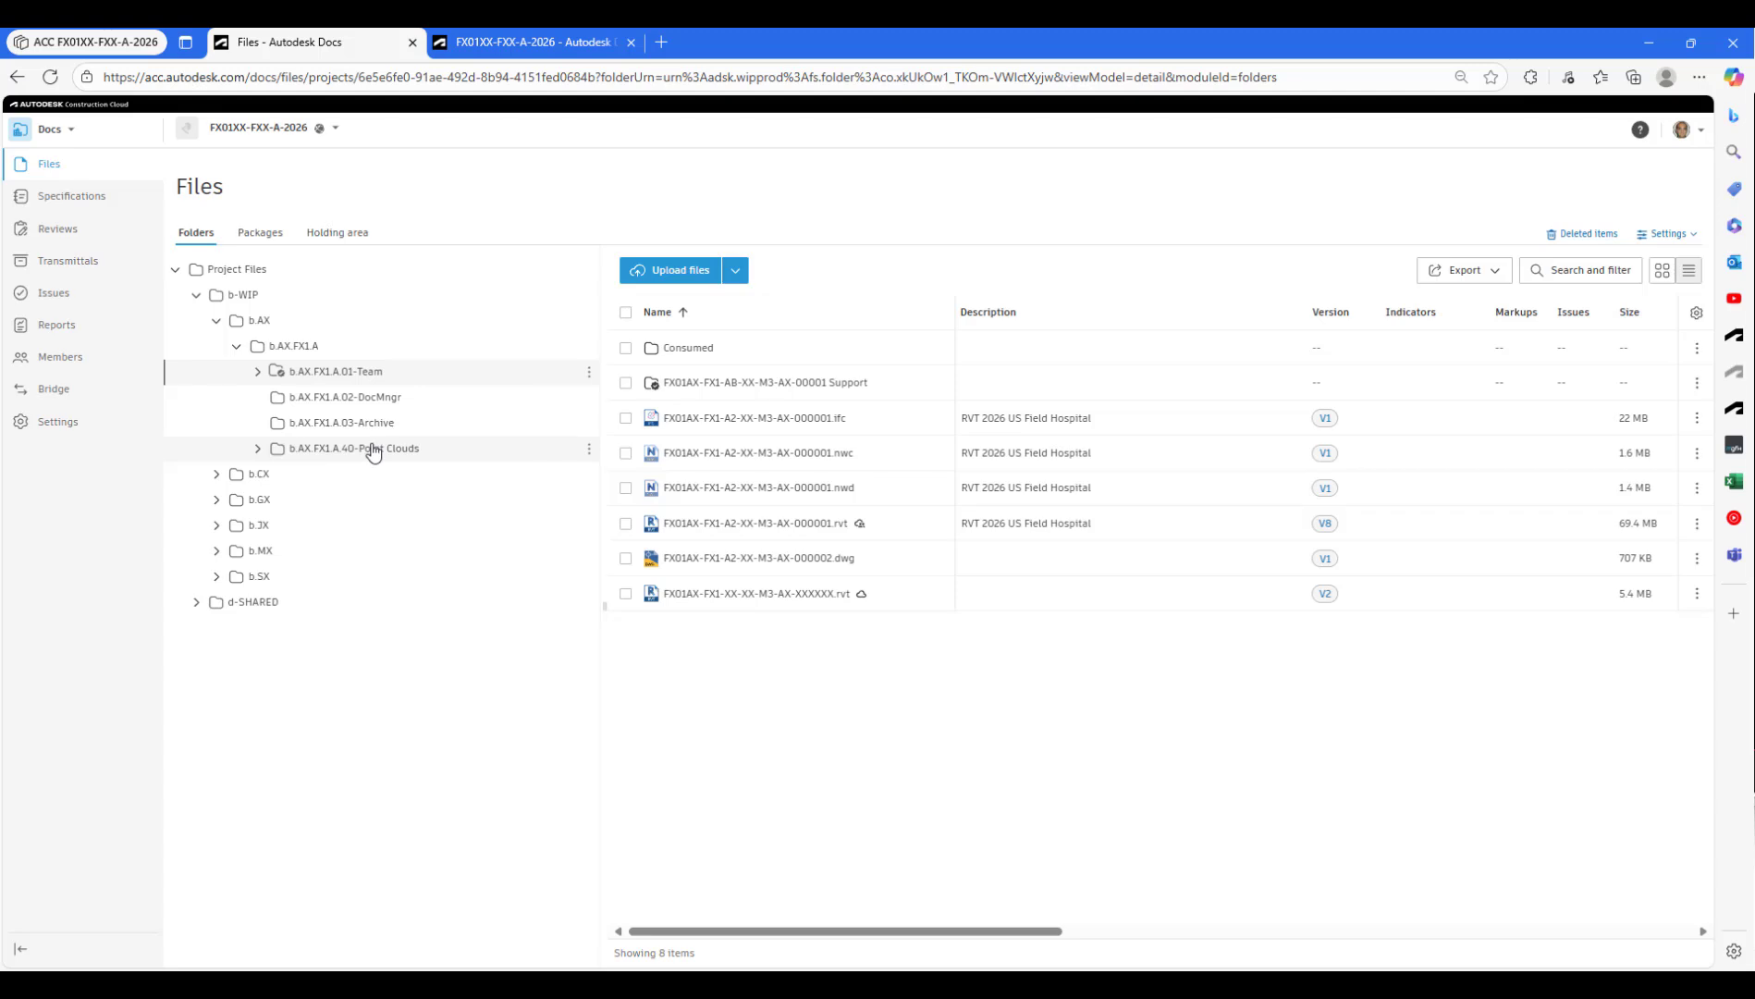
pyautogui.click(259, 372)
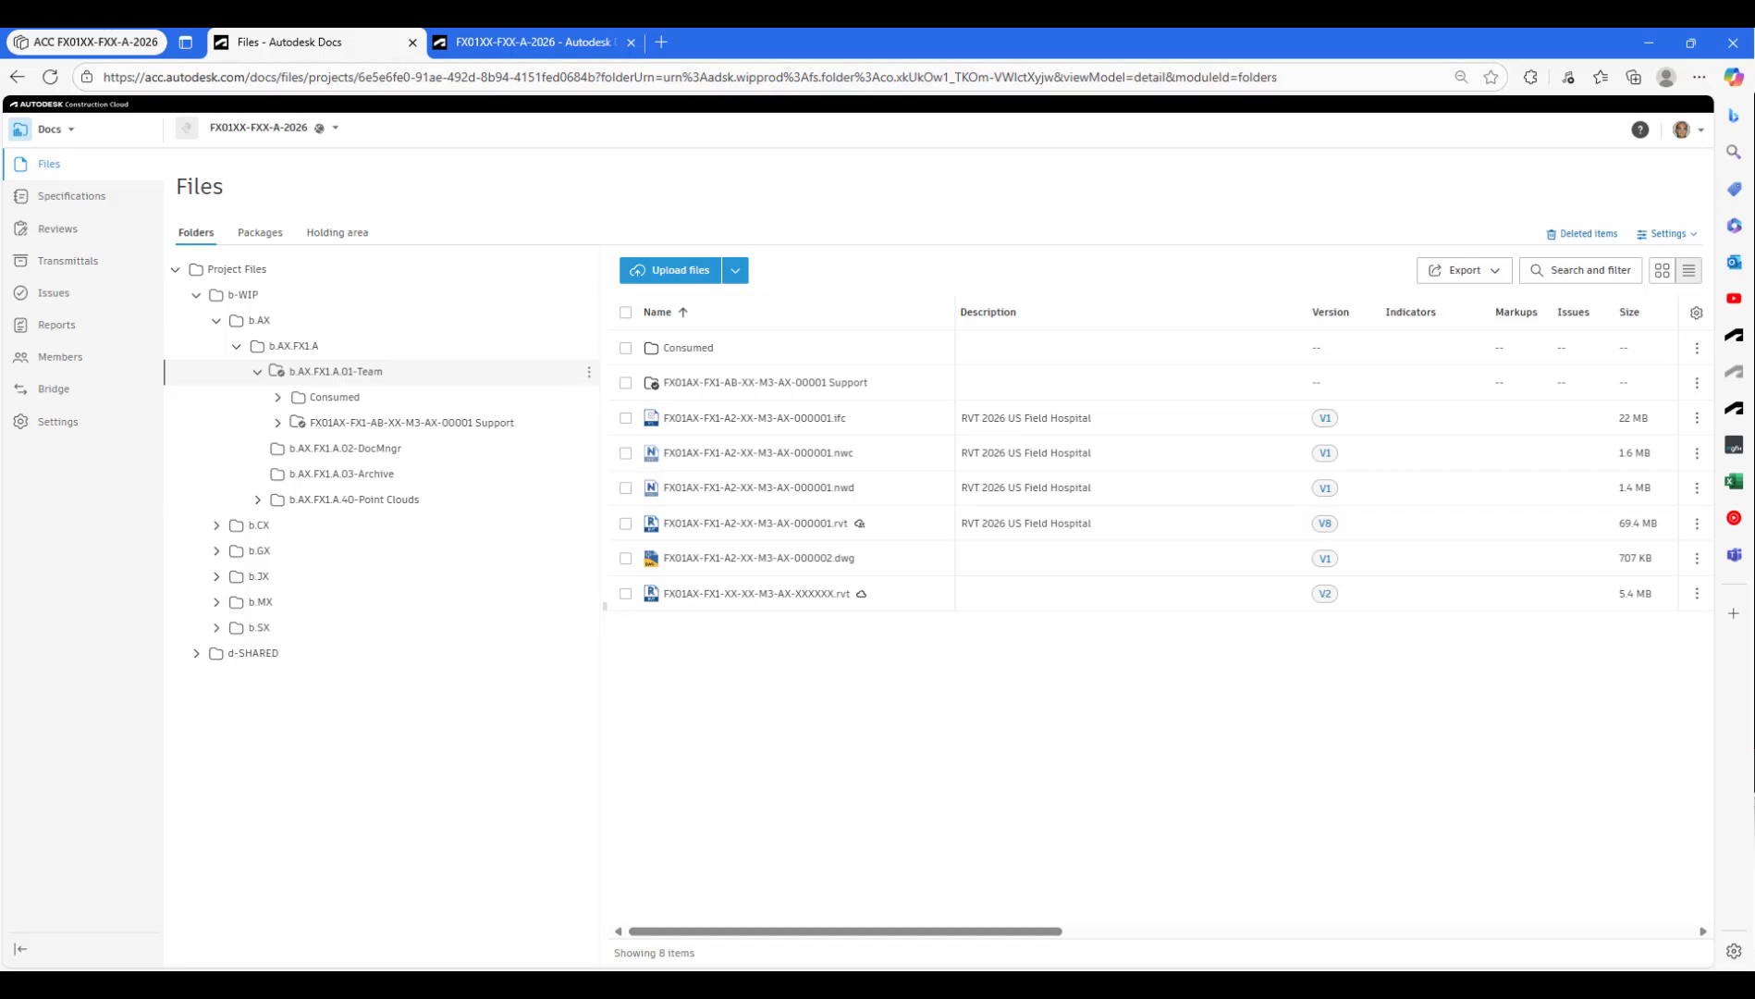
# - Switch to AutoCAD and open the drawing FX01AX-FX1-A2-XX-M3-AX-000002.dwg from the b.AX.FX1.A.01-Team folder
pyautogui.hotkey('alt', 'Tab')
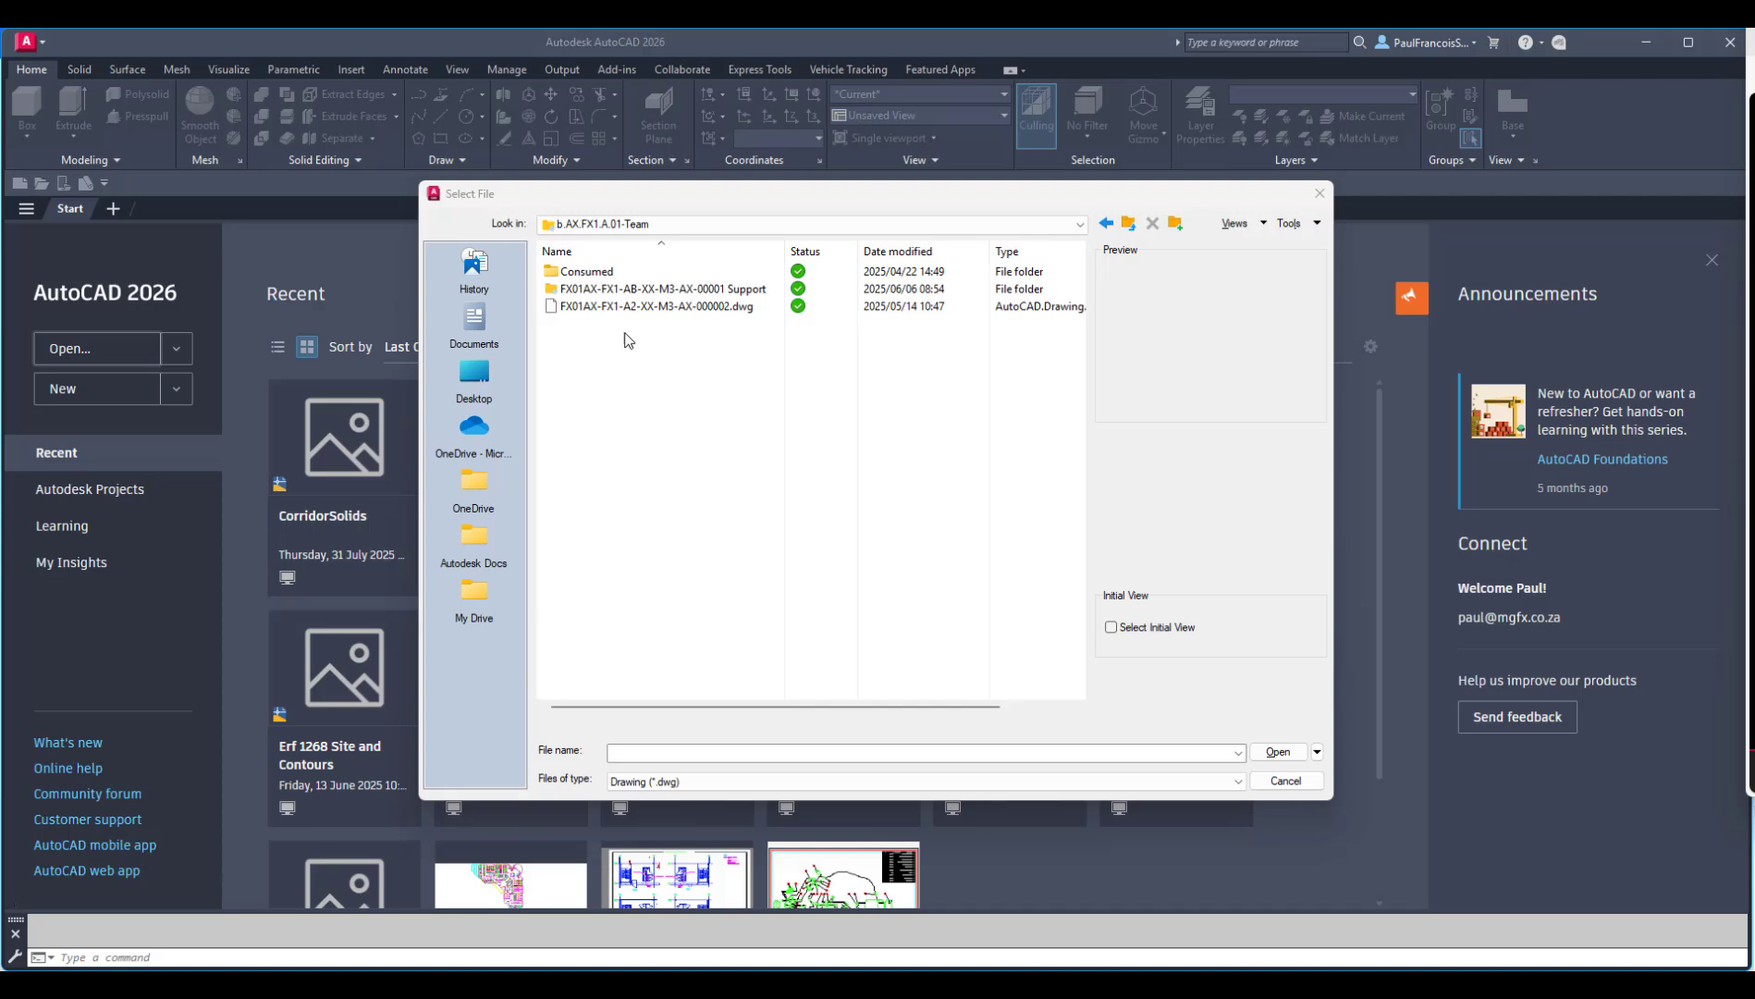
pyautogui.click(717, 225)
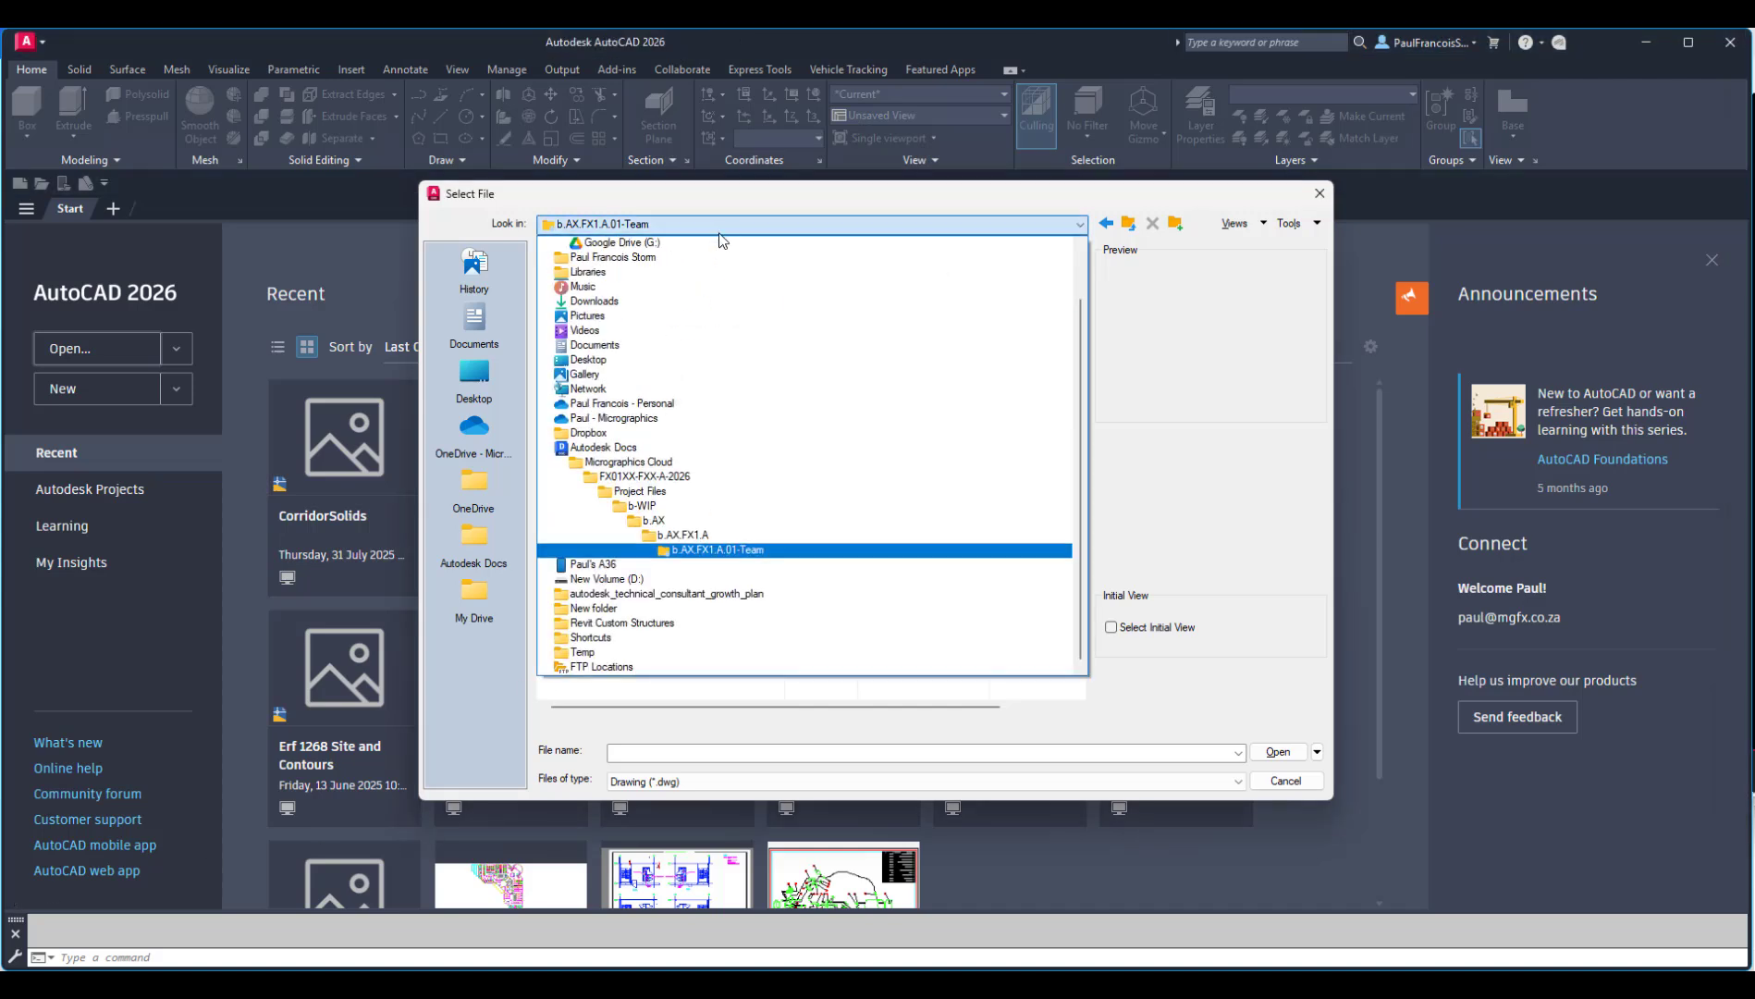
pyautogui.click(724, 235)
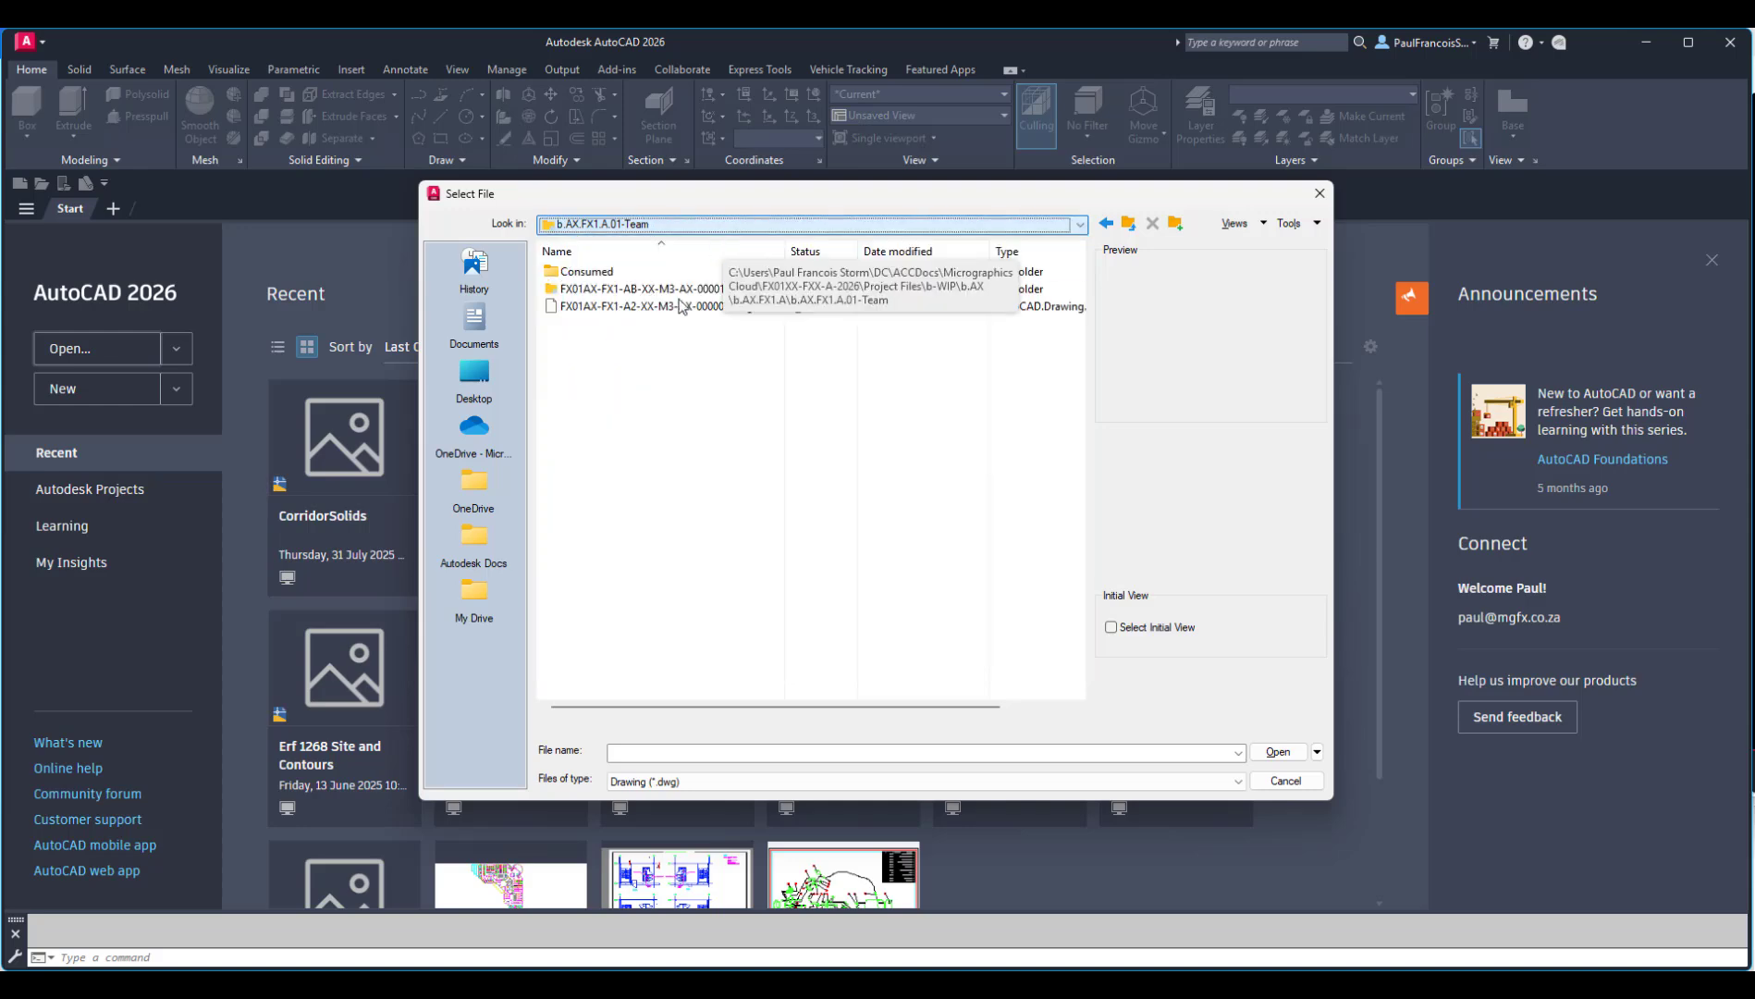
pyautogui.click(640, 307)
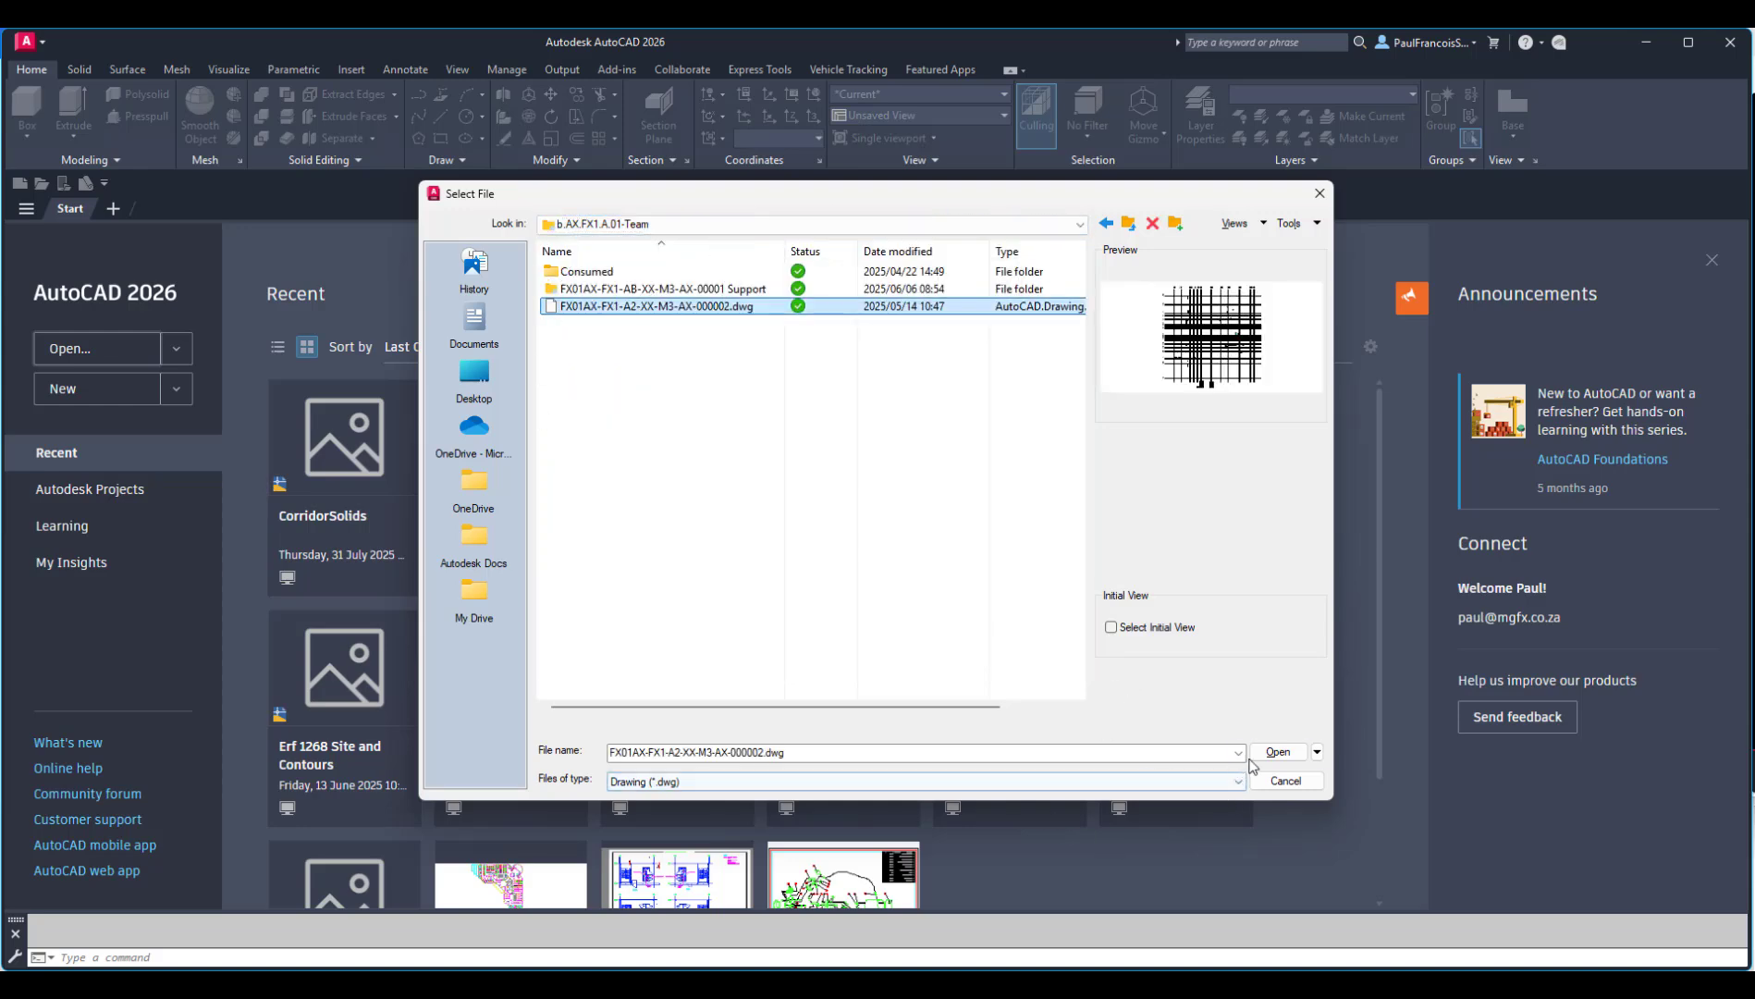
pyautogui.click(1253, 757)
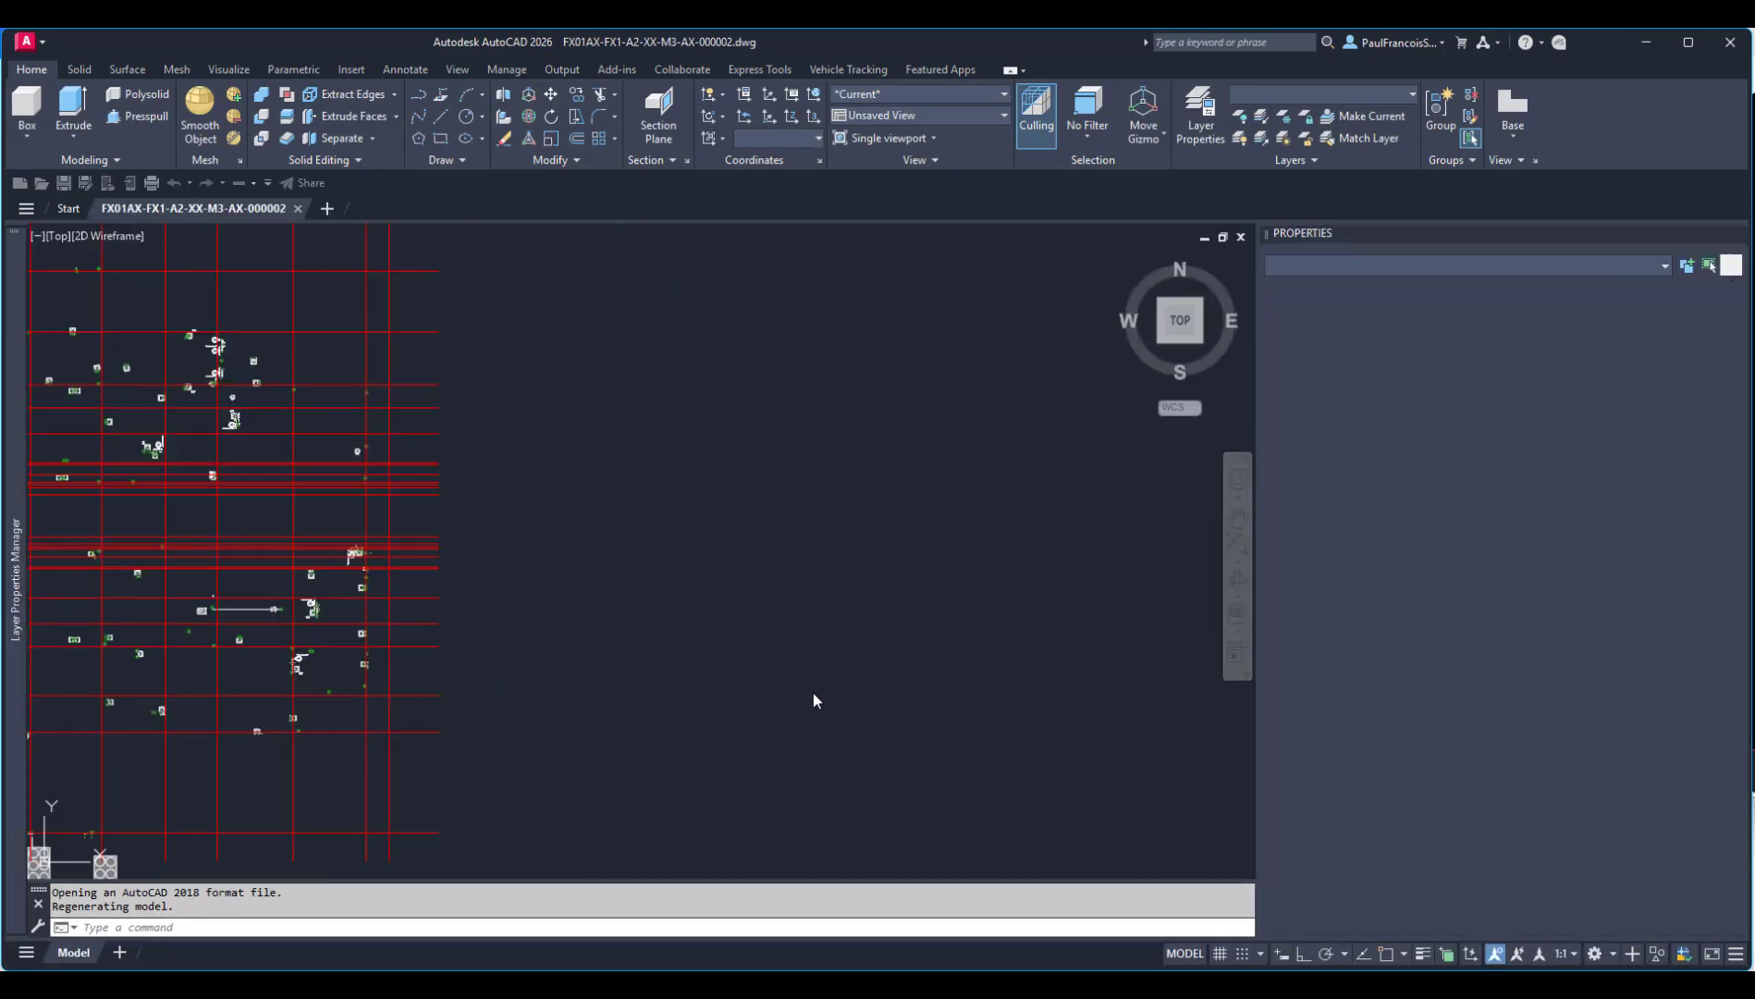
# - Return to Autodesk Docs, refresh the file listing and examine the lock indicator on FX01AX-FX1-A2-XX-M3-AX-000002.dwg
pyautogui.click(1642, 41)
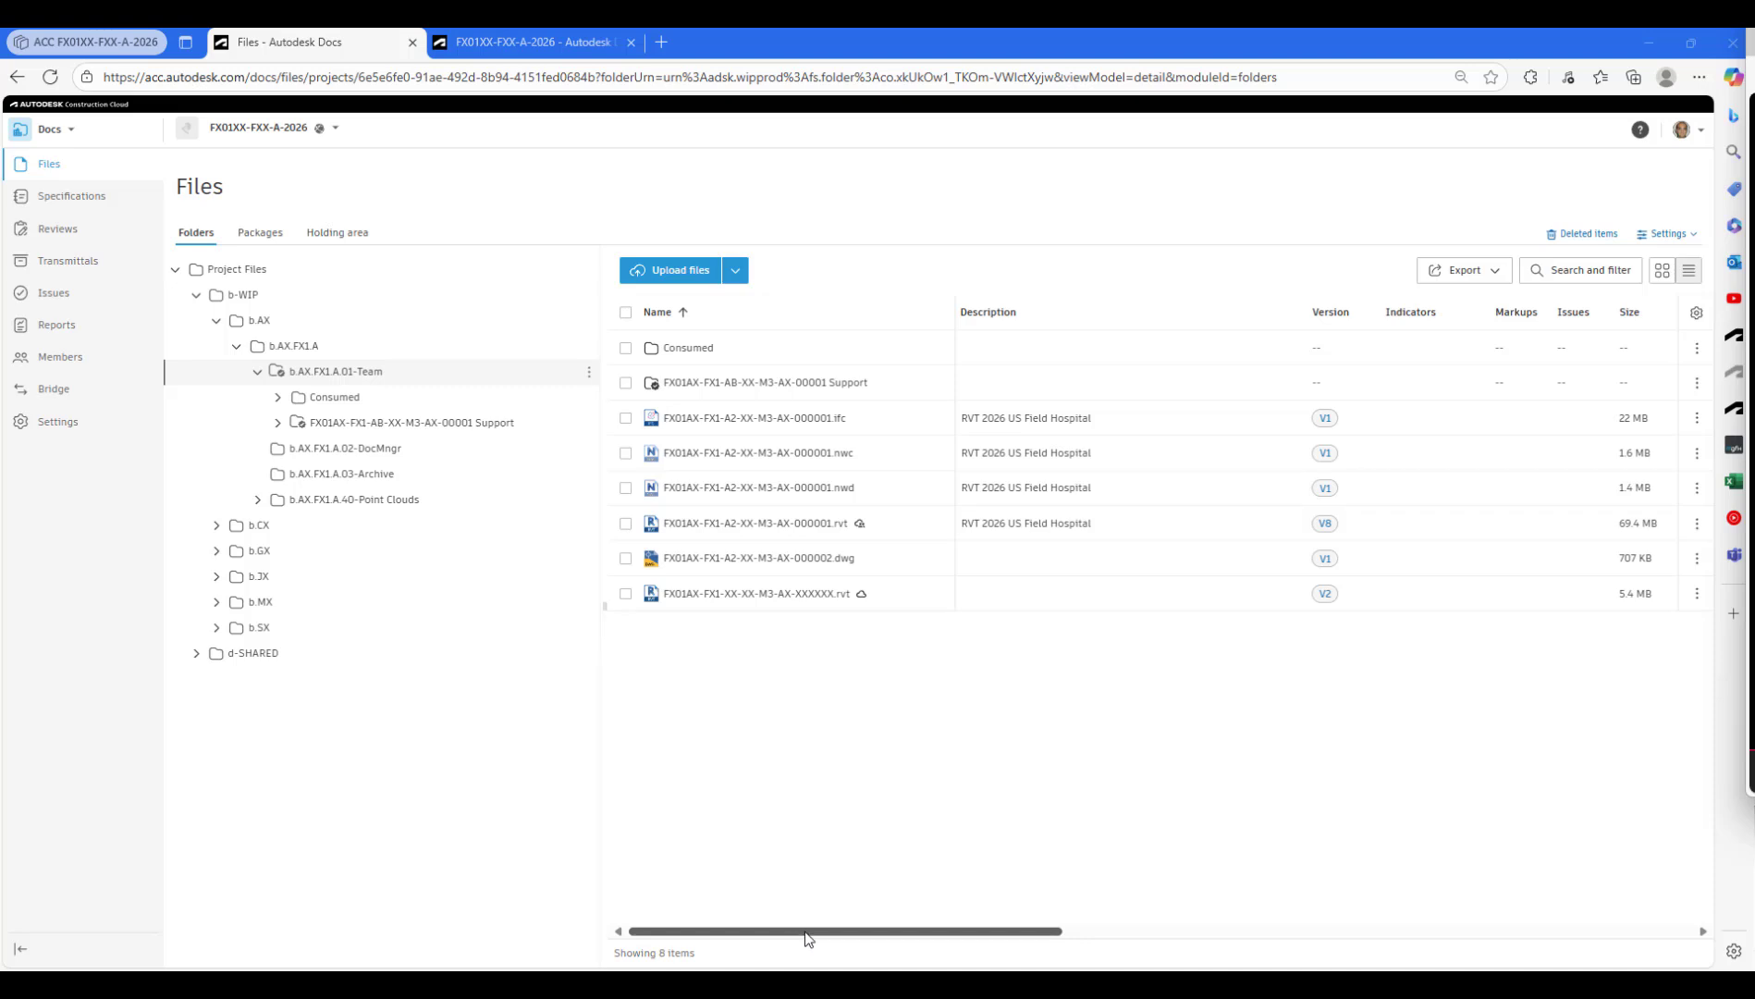
pyautogui.moveTo(806, 934); pyautogui.dragTo(688, 920)
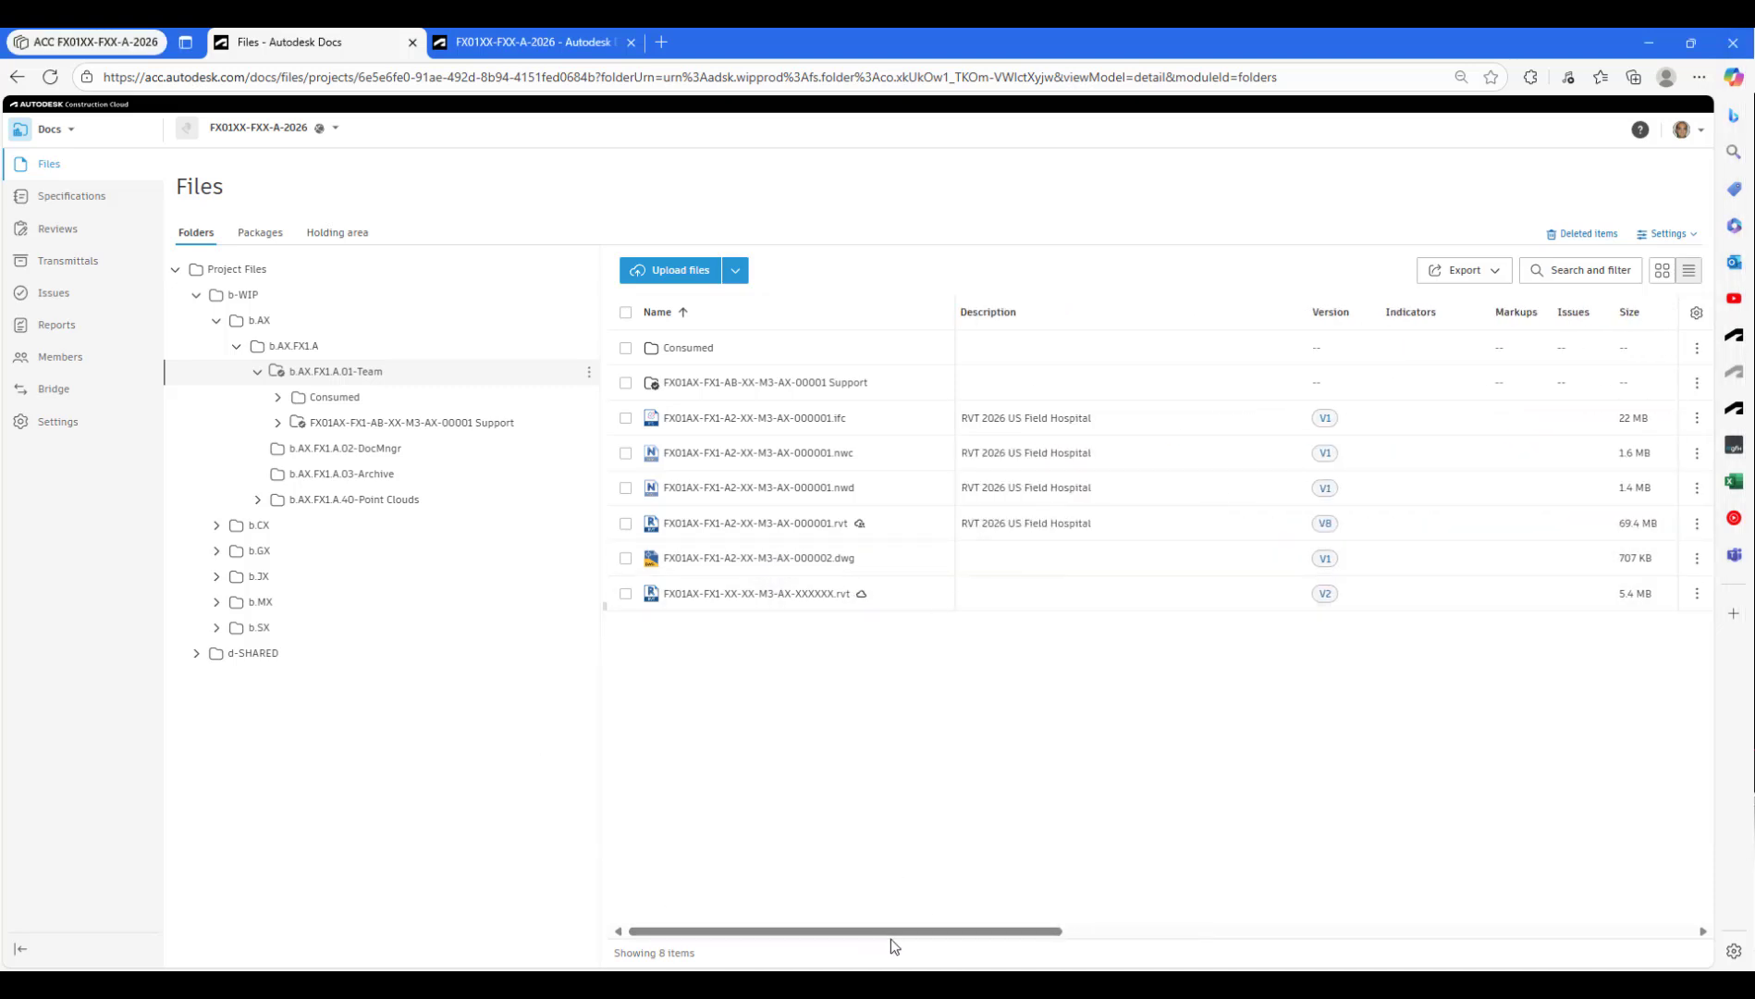
pyautogui.moveTo(889, 934); pyautogui.dragTo(1007, 929)
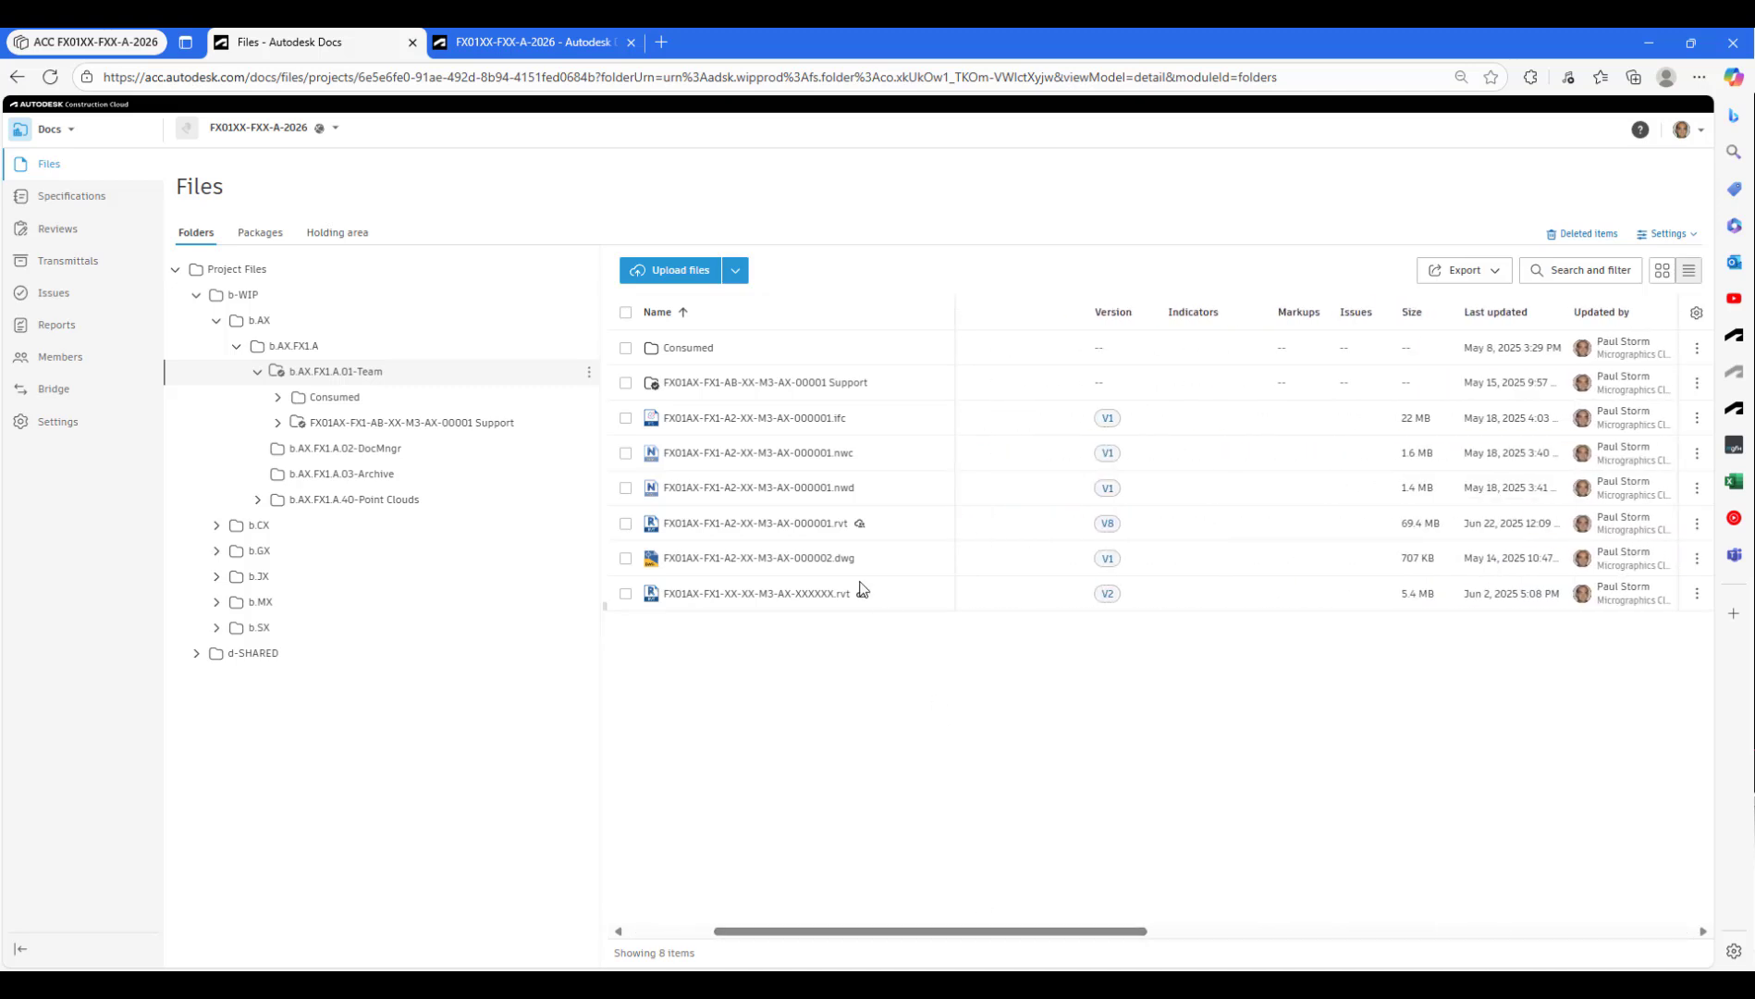
pyautogui.click(50, 77)
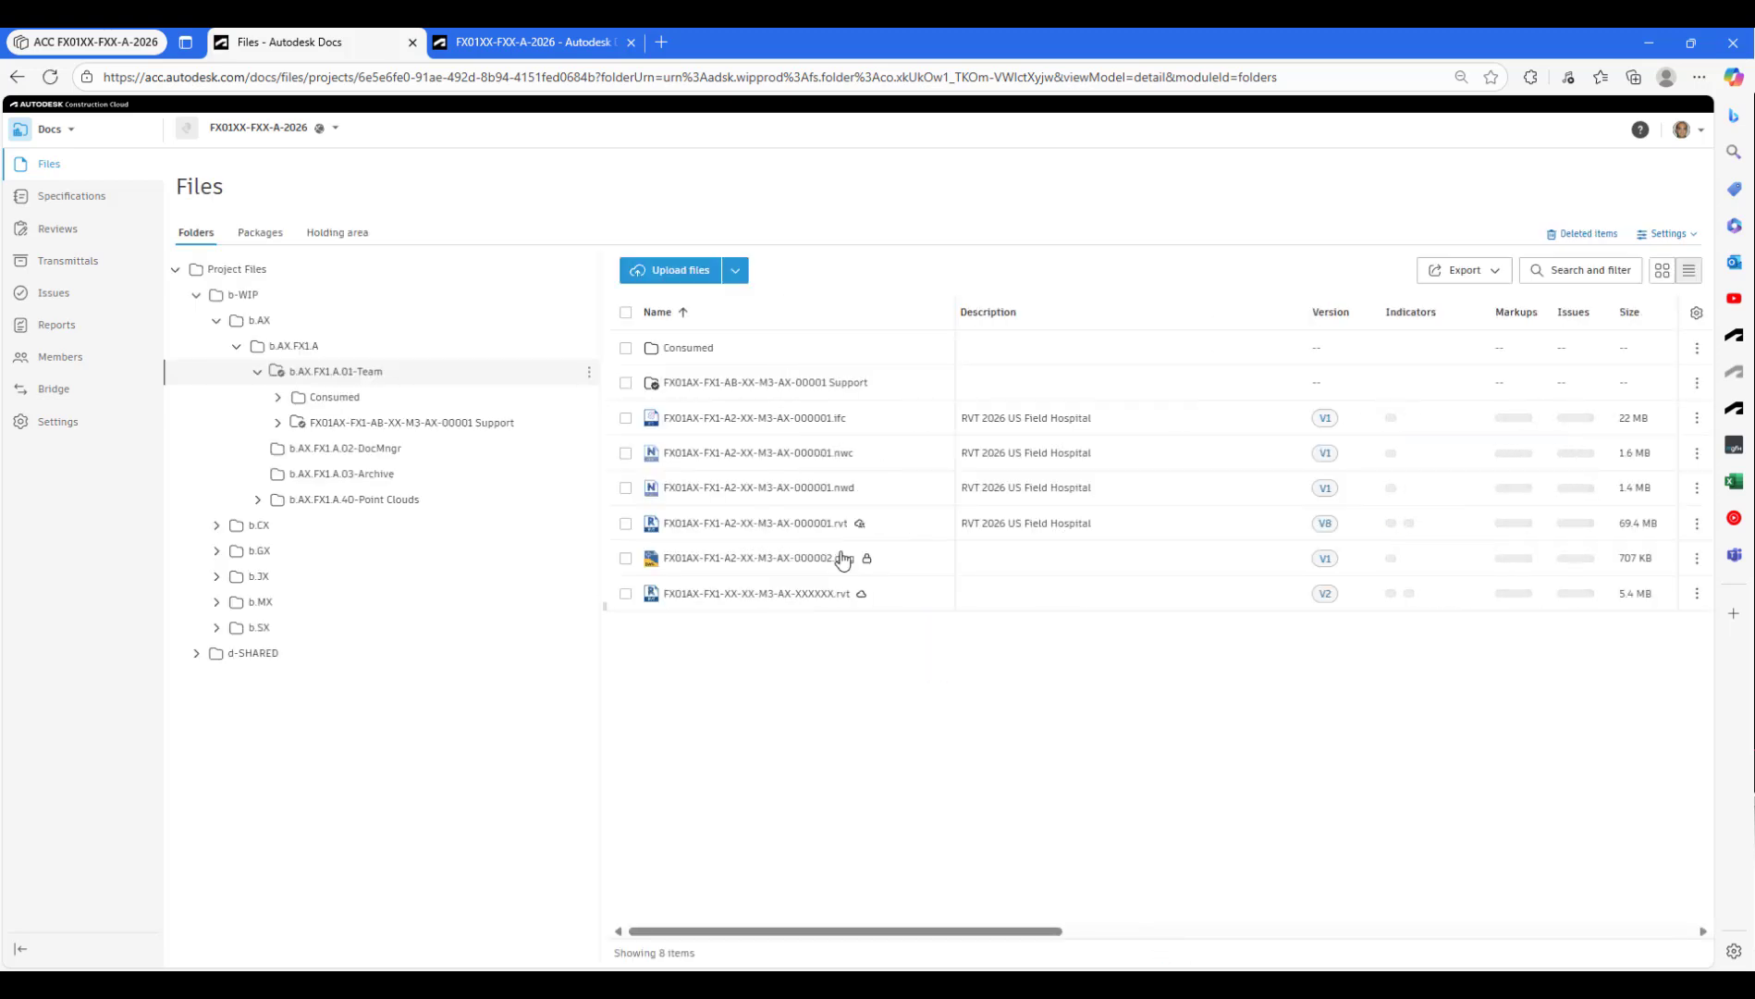
pyautogui.click(875, 560)
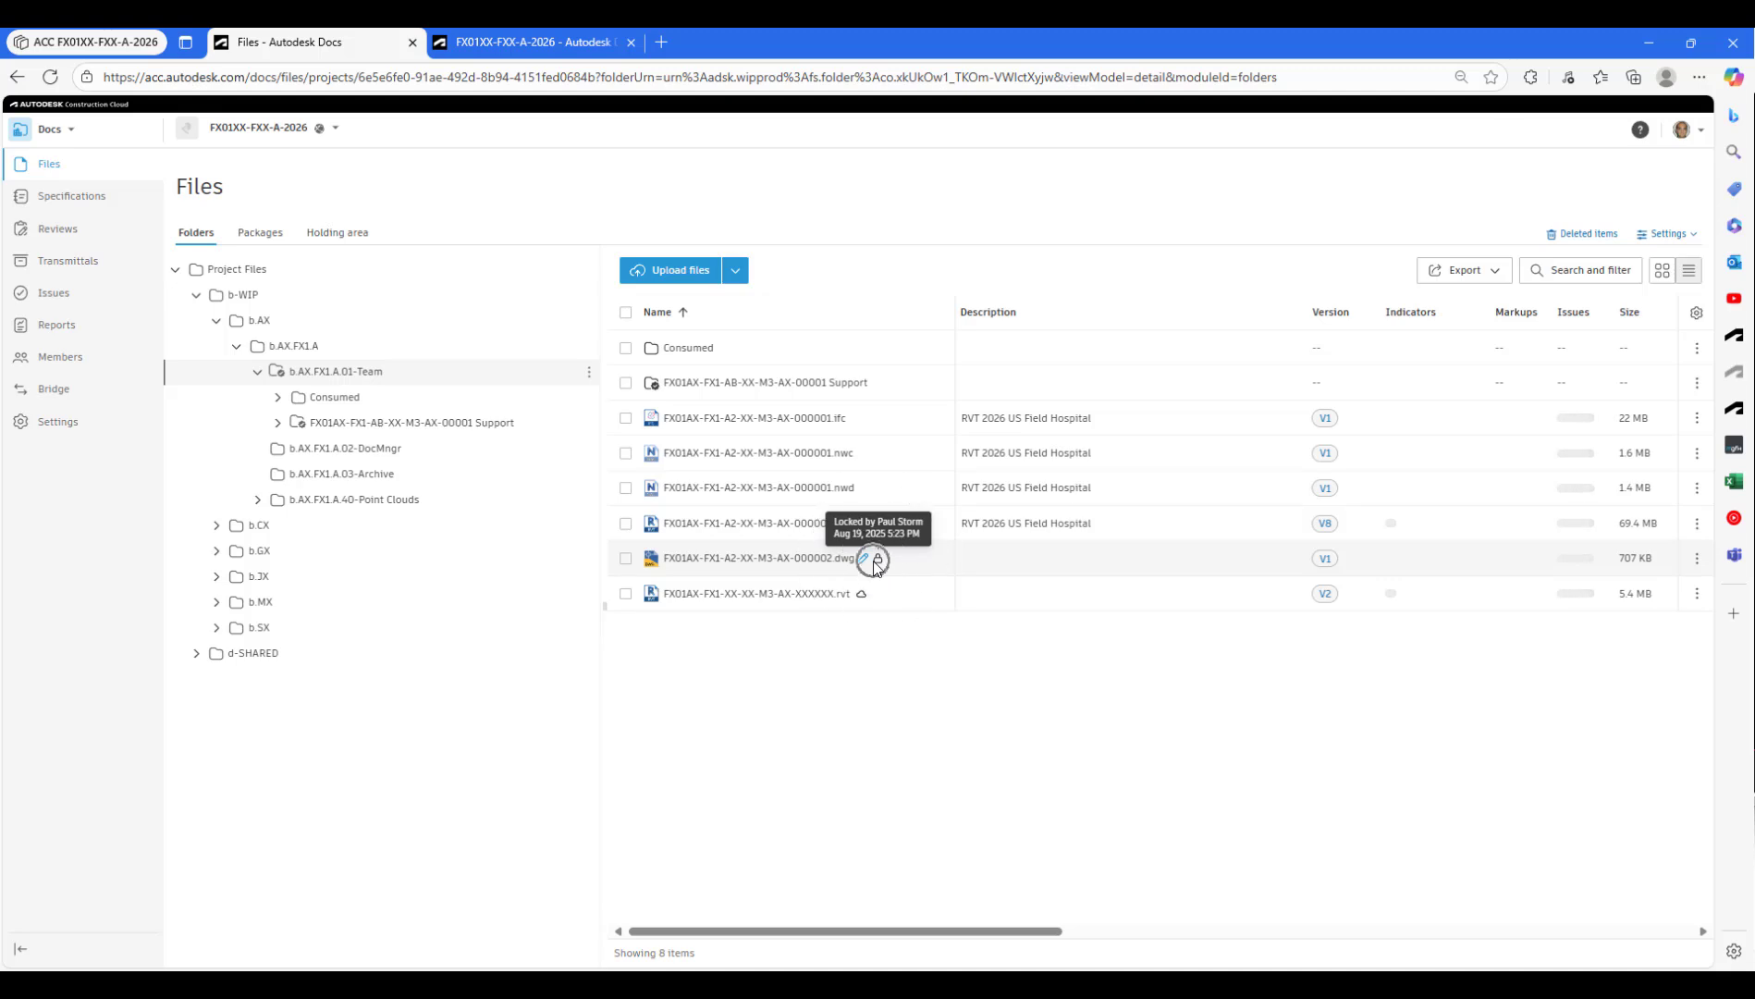
pyautogui.click(795, 531)
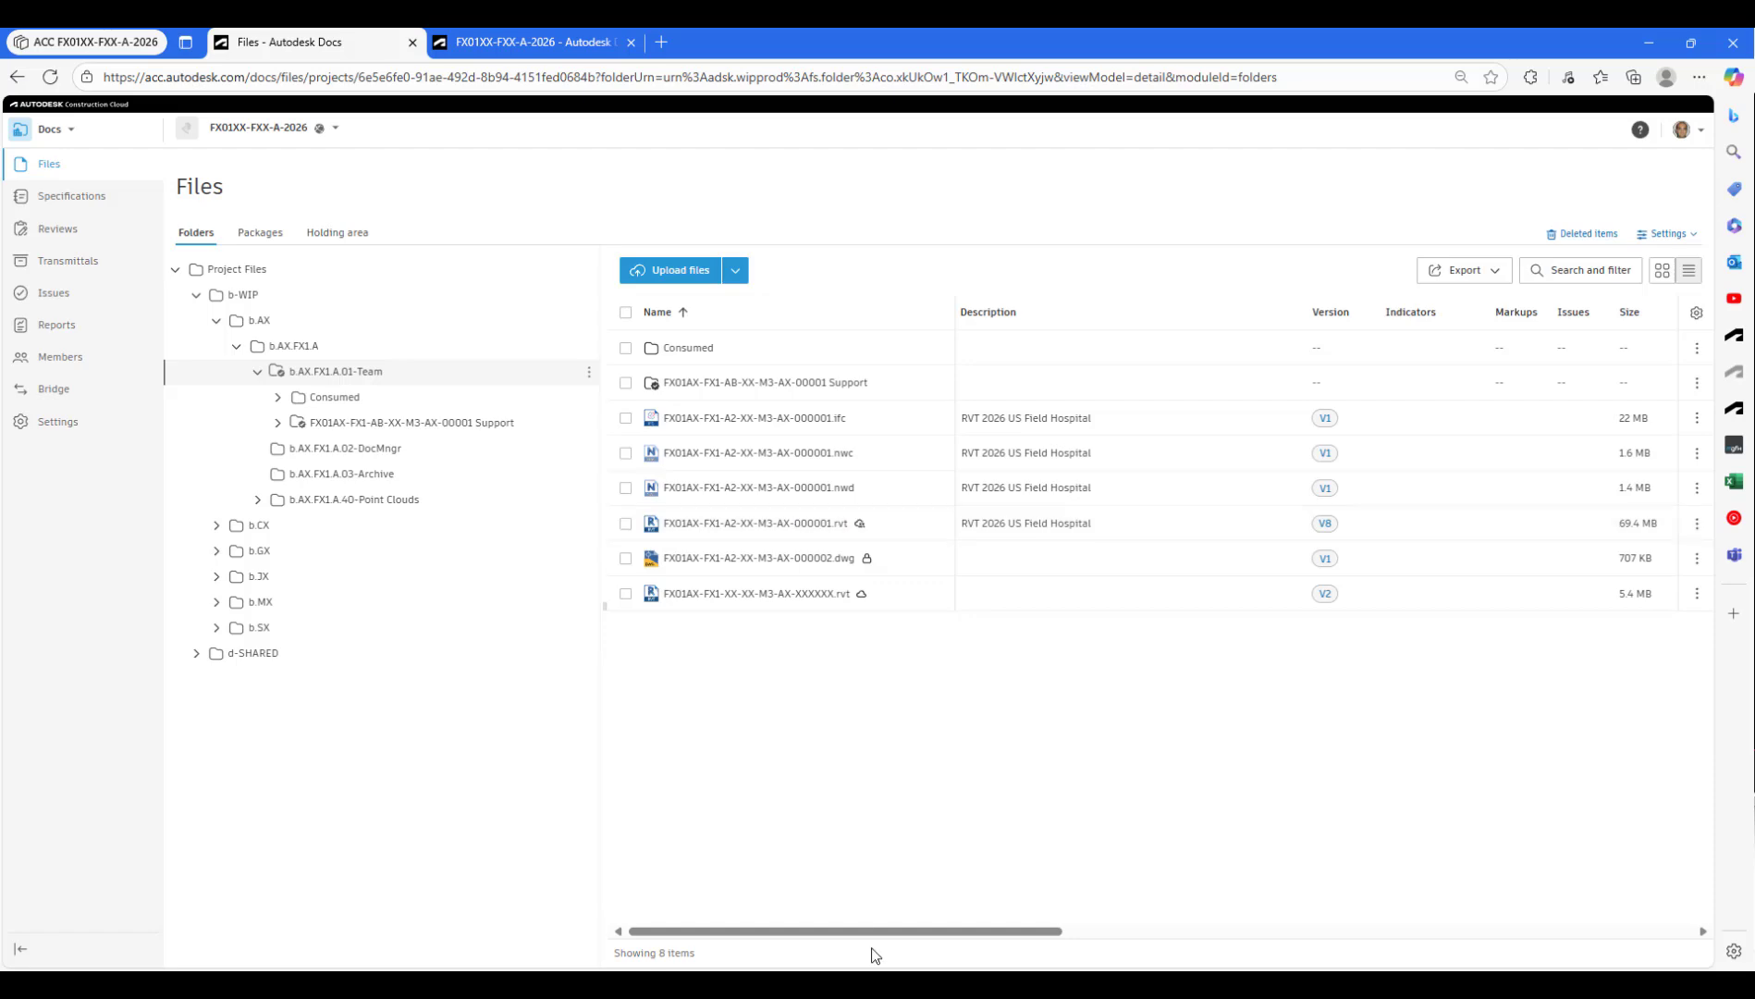
# - Switch to AutoCAD, close the drawing FX01AX-FX1-A2-XX-M3-AX-000002.dwg and return to Autodesk Docs
pyautogui.click(958, 984)
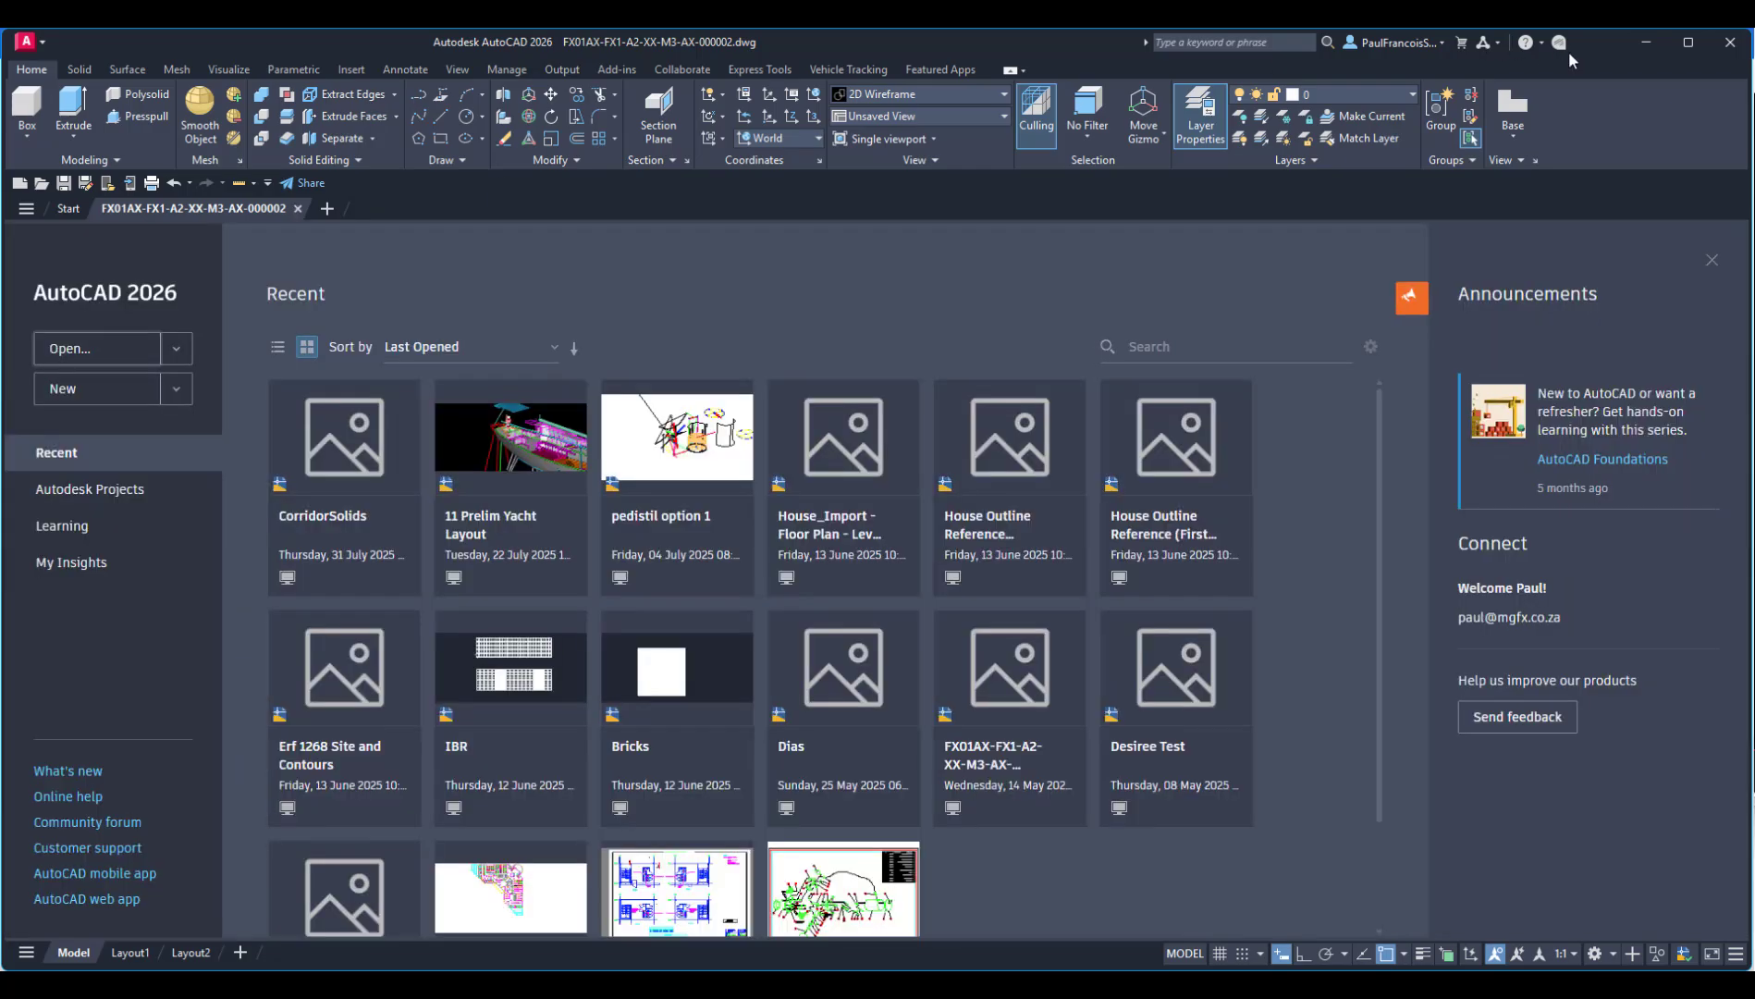
pyautogui.click(1646, 42)
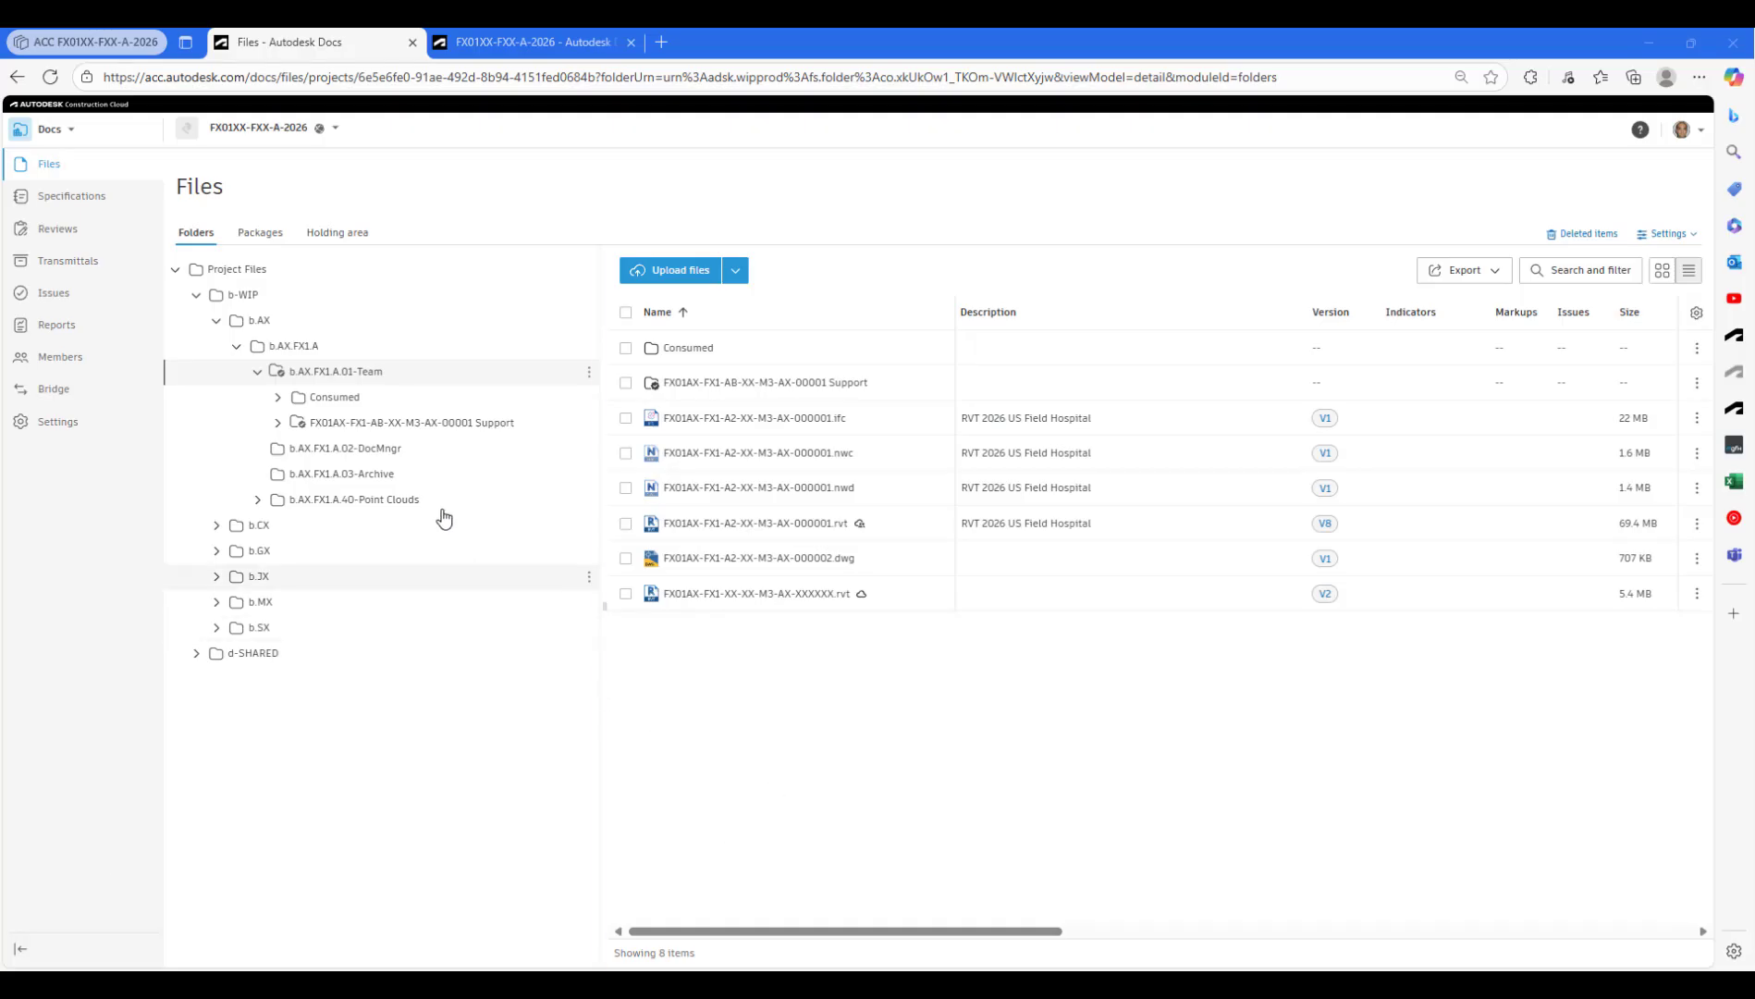
pyautogui.click(256, 373)
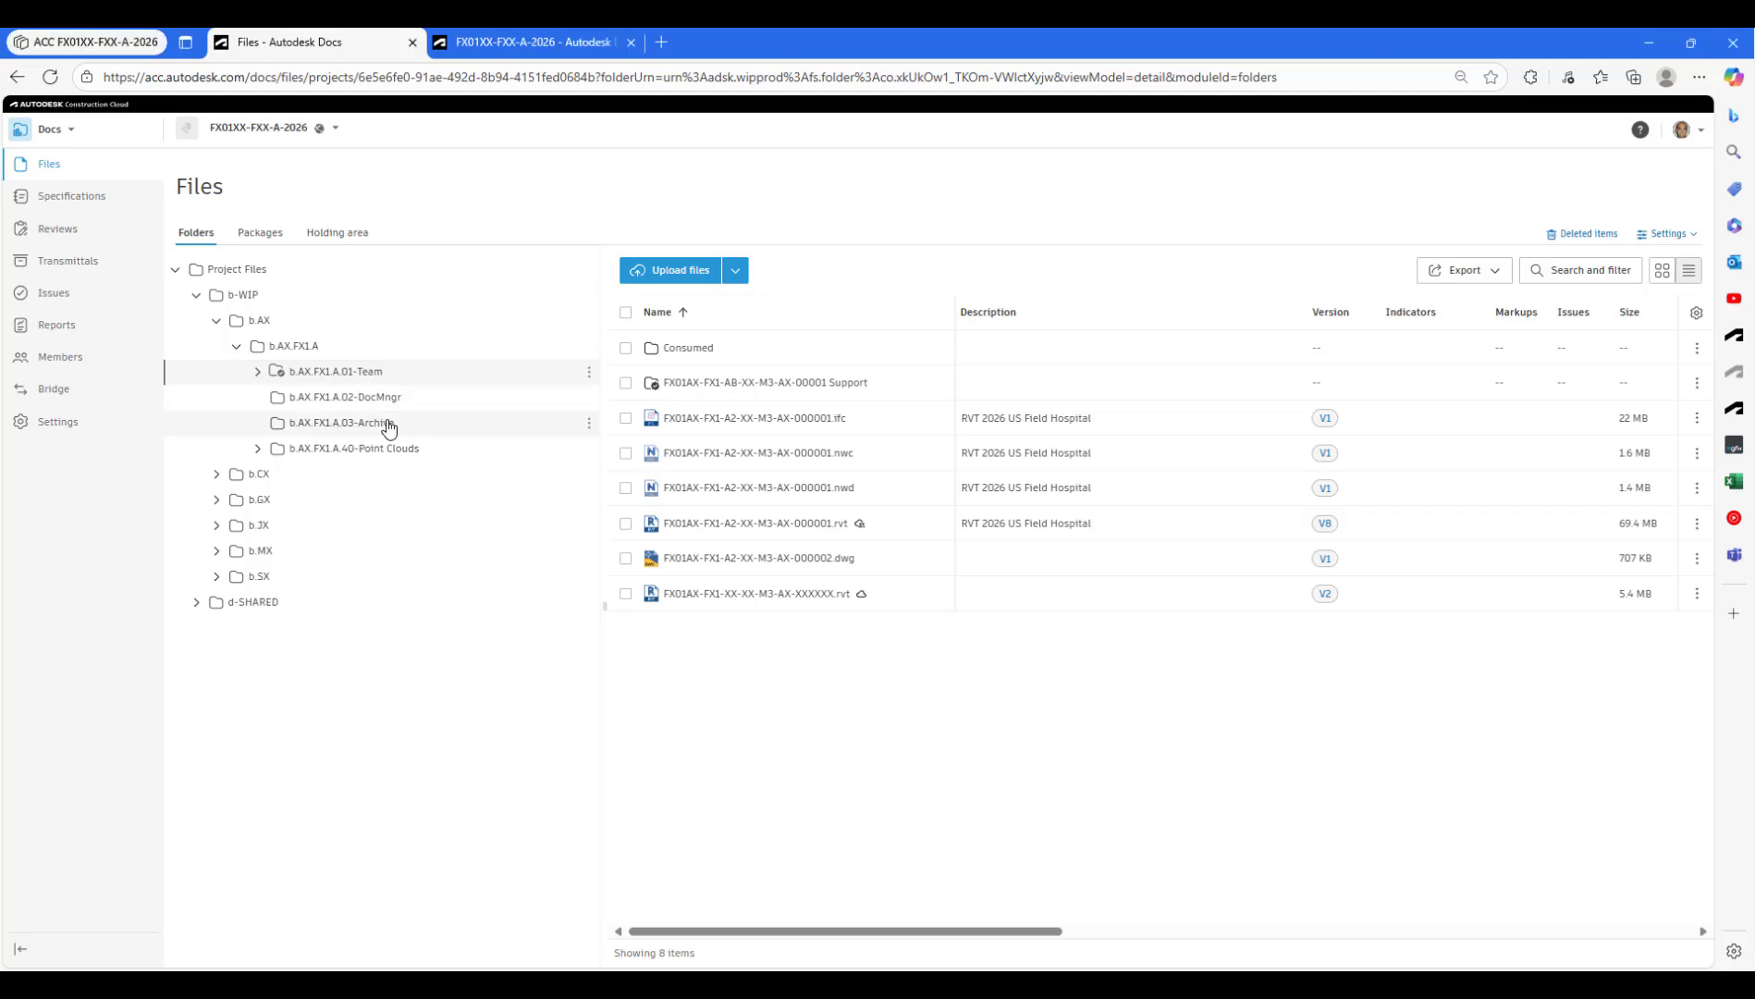
pyautogui.click(253, 372)
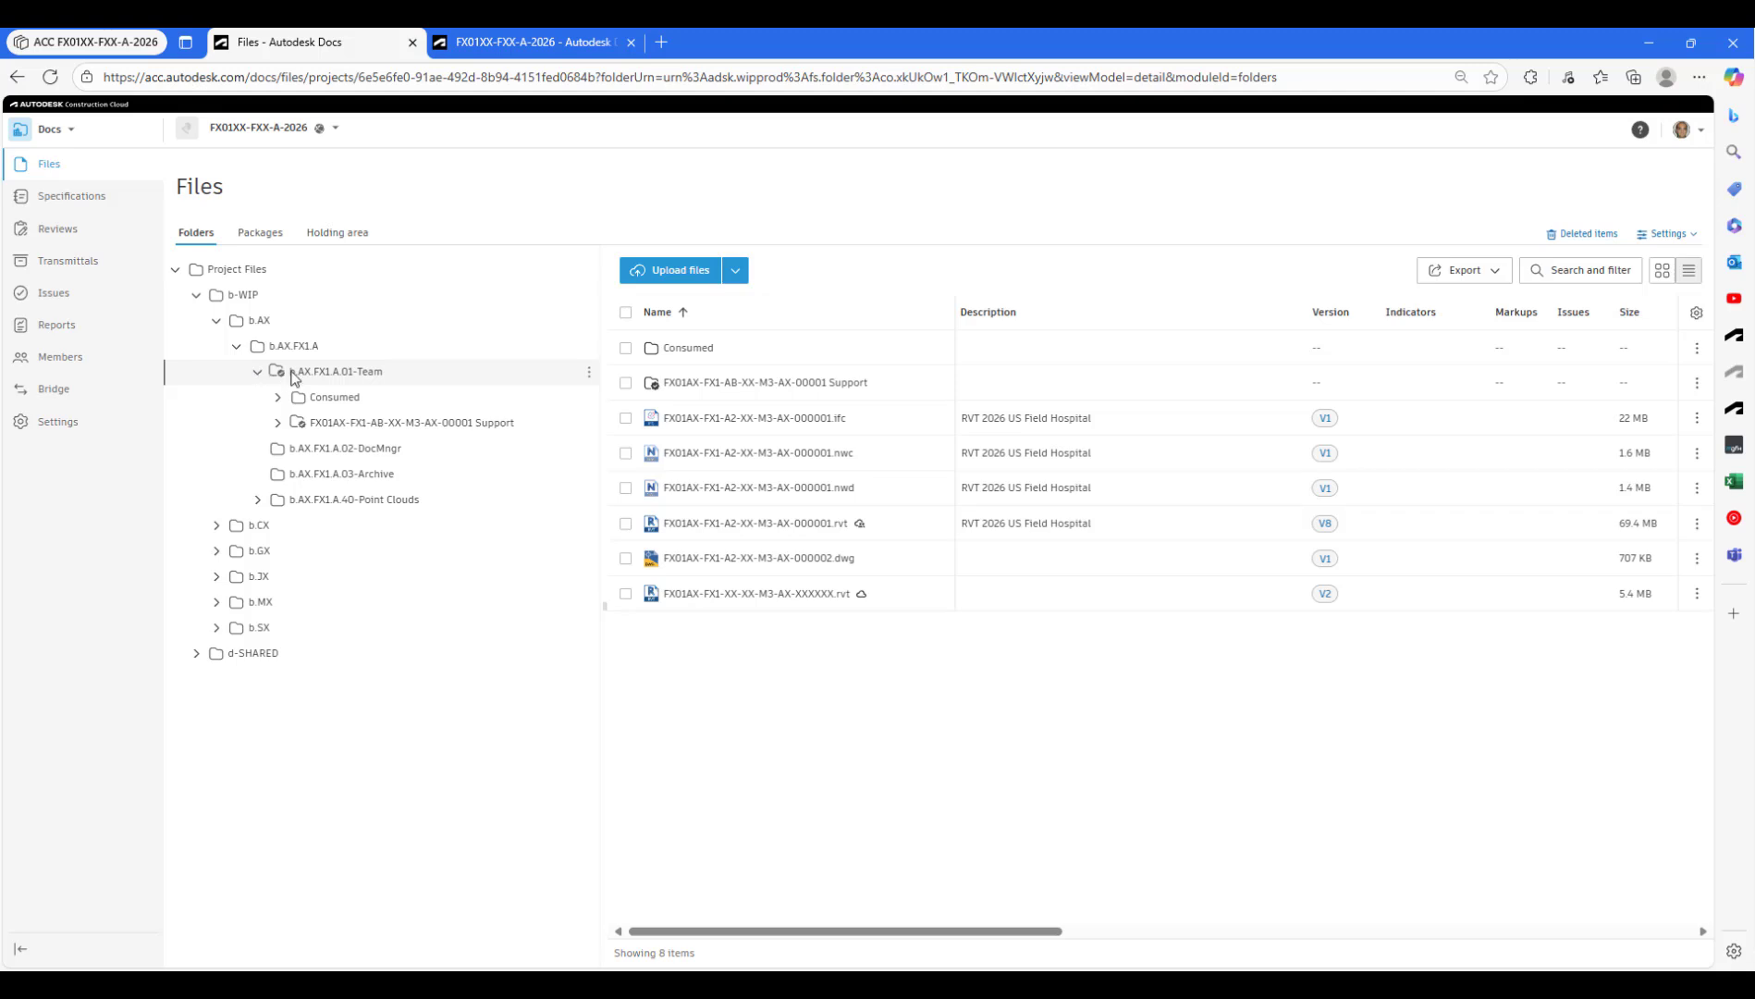
pyautogui.click(590, 375)
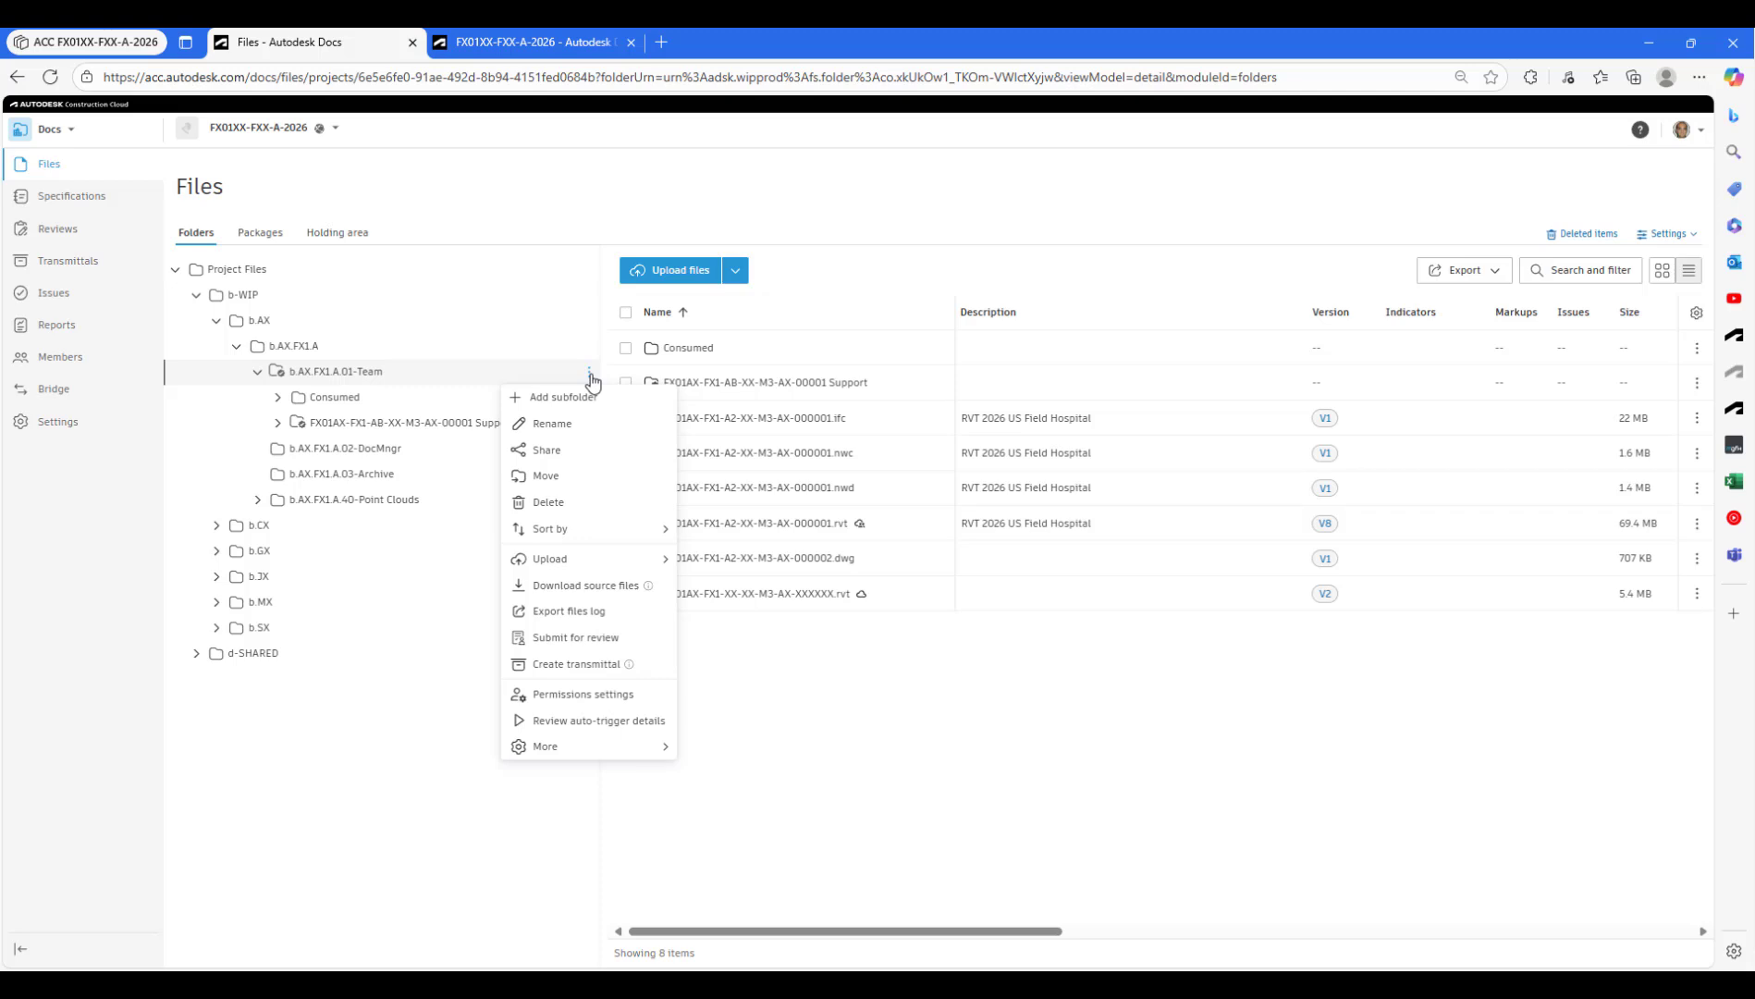
pyautogui.click(257, 377)
pyautogui.click(258, 374)
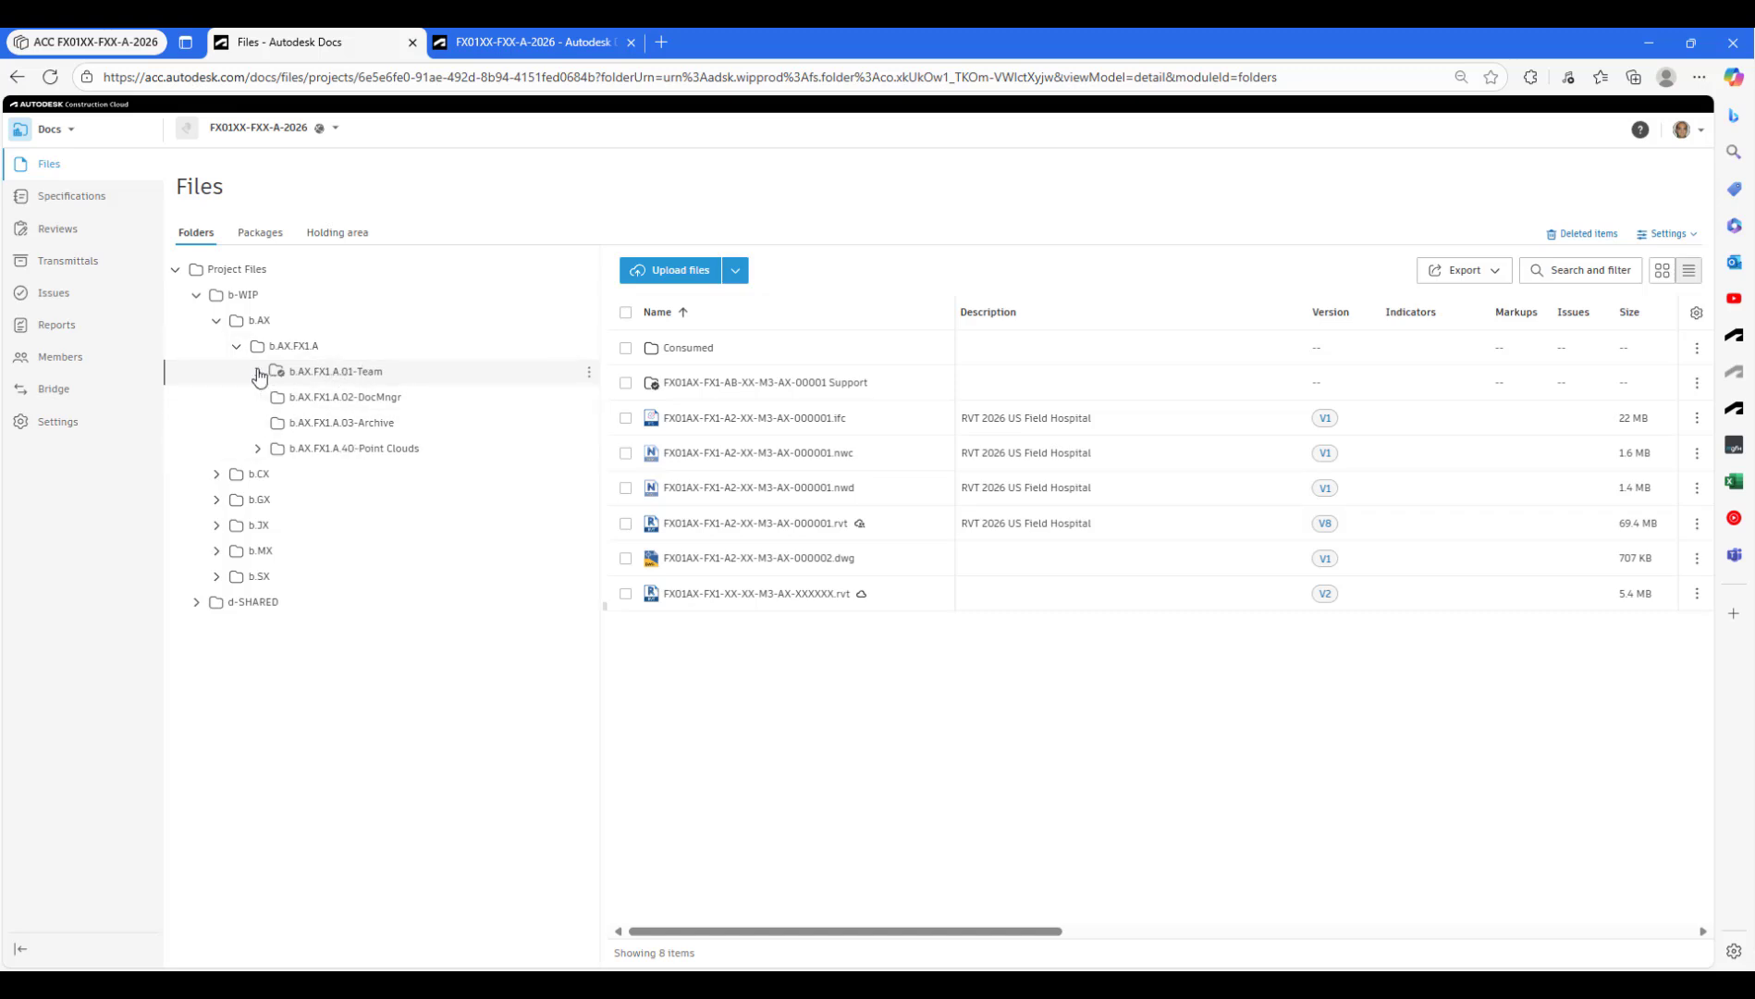
pyautogui.click(259, 374)
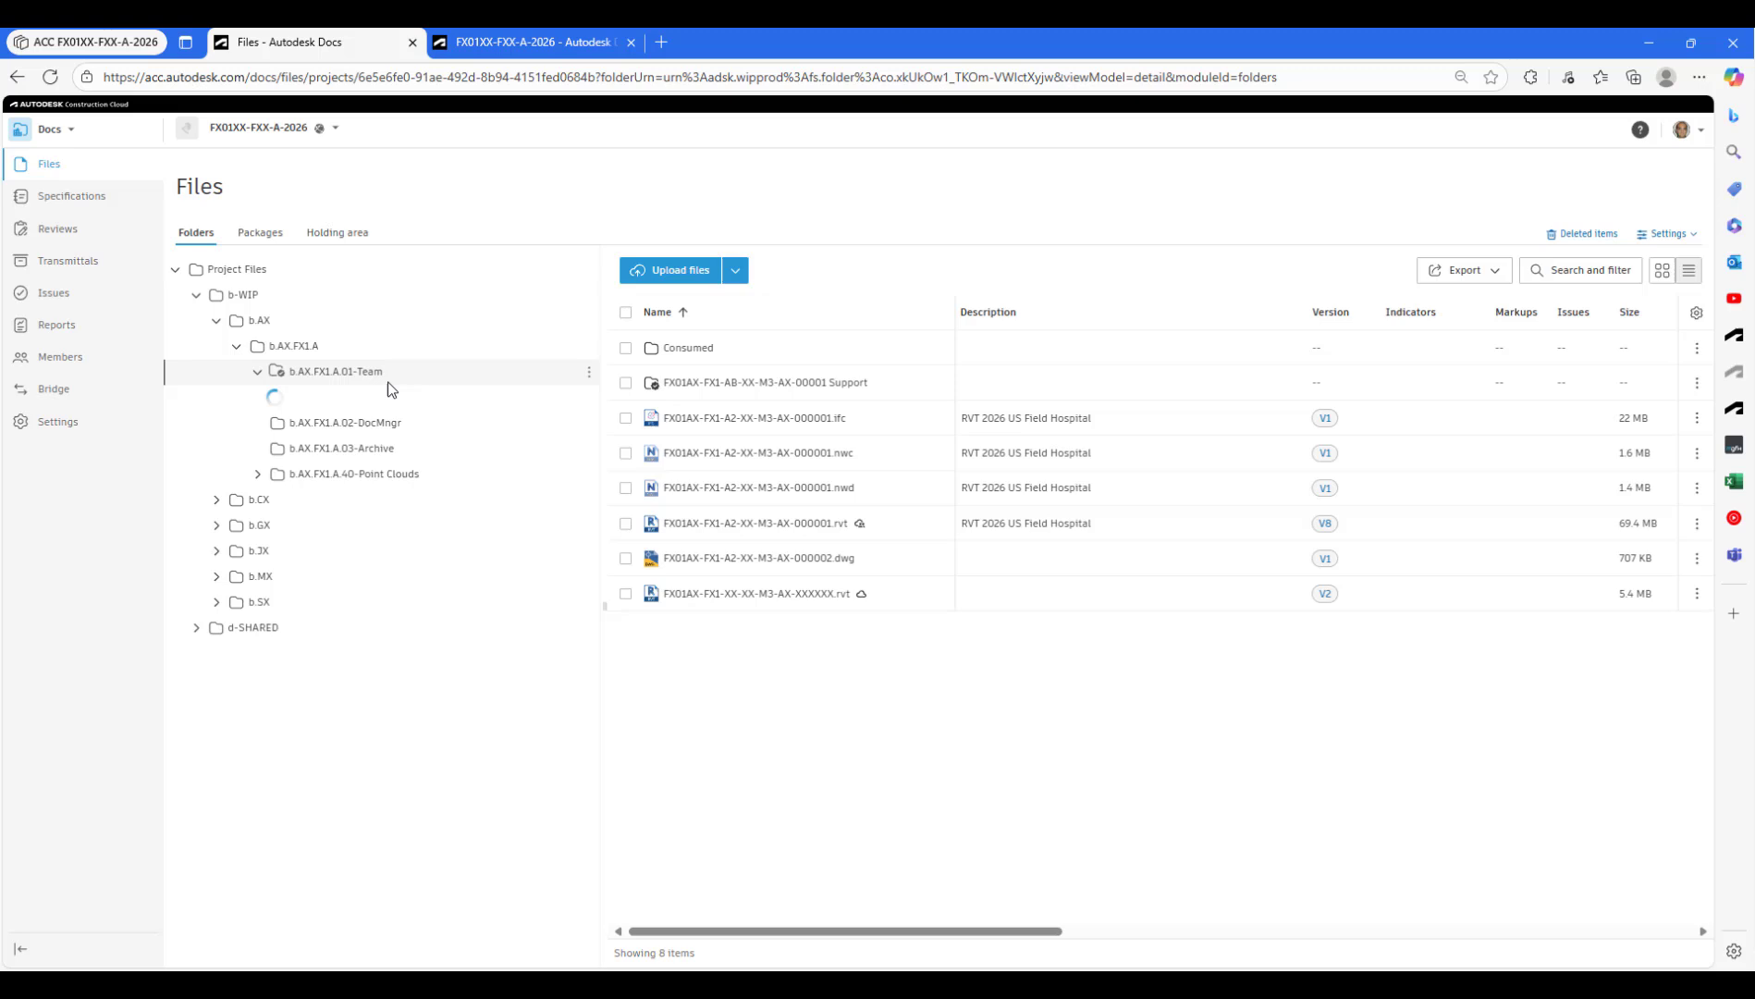
# - Add a subfolder named b.AX.FX1.A.01.DWG to the b.AX.FX1.A.01-Team folder
pyautogui.click(590, 373)
pyautogui.click(580, 397)
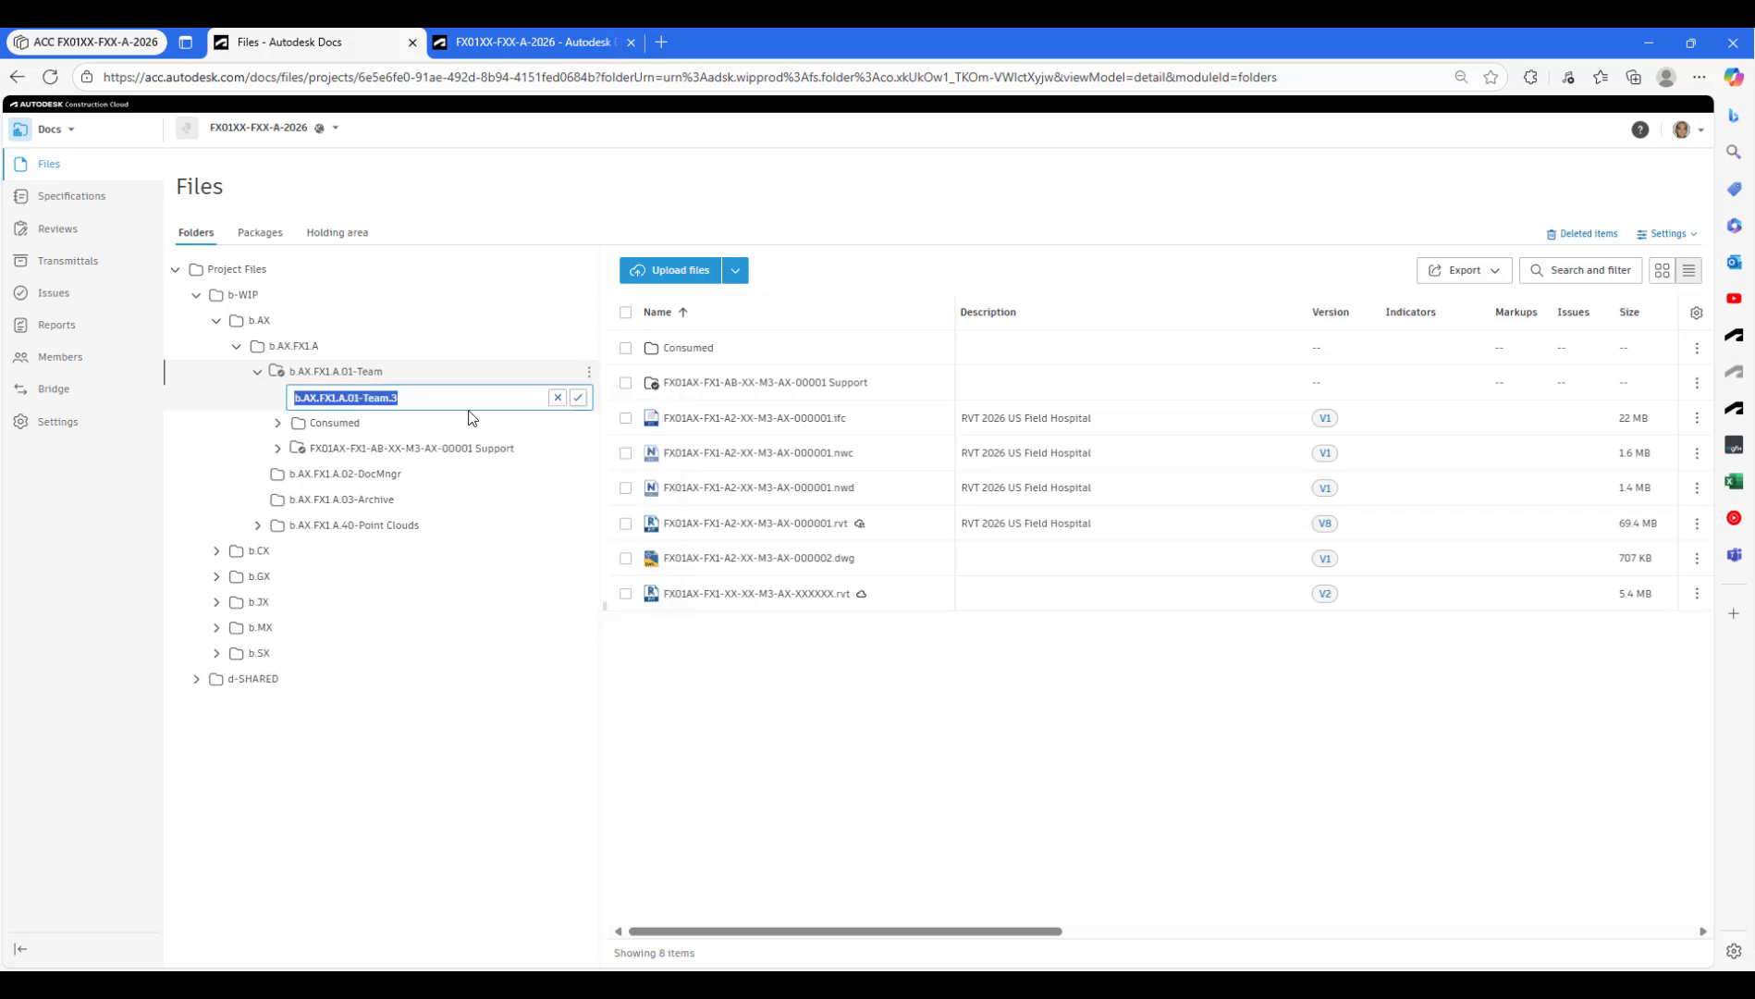
pyautogui.write('b.AX.FX1.A.01.DWG')
pyautogui.press('Return')
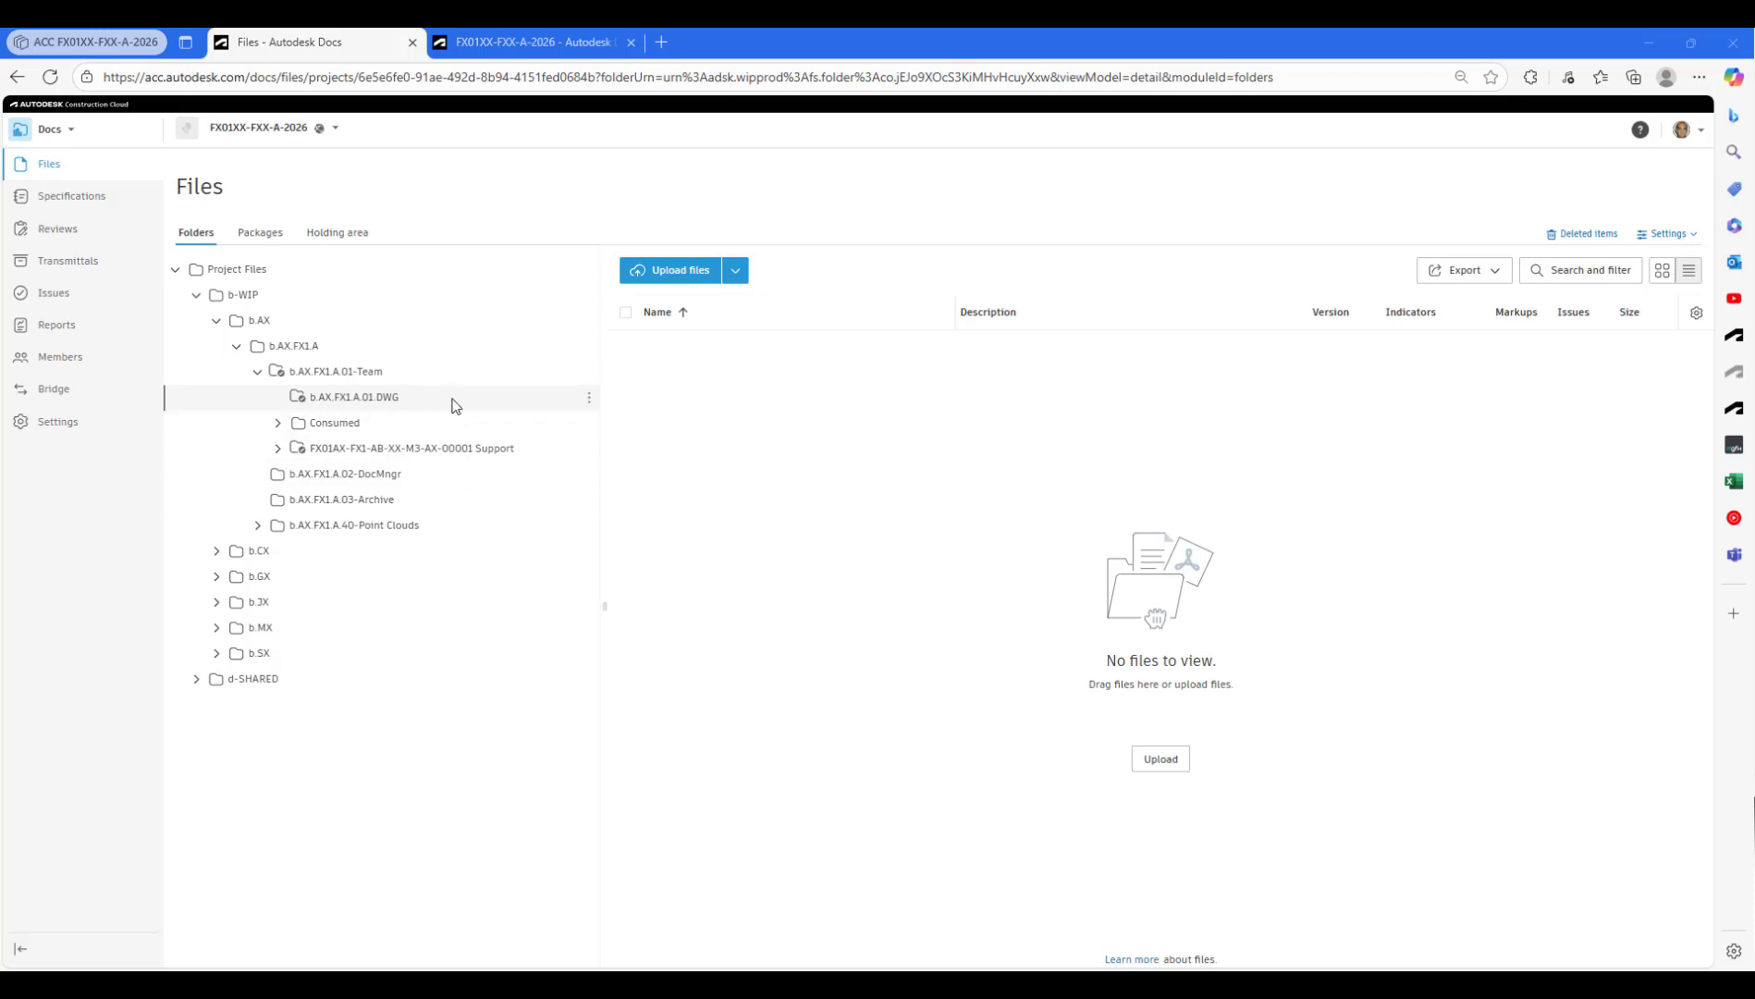
pyautogui.click(589, 398)
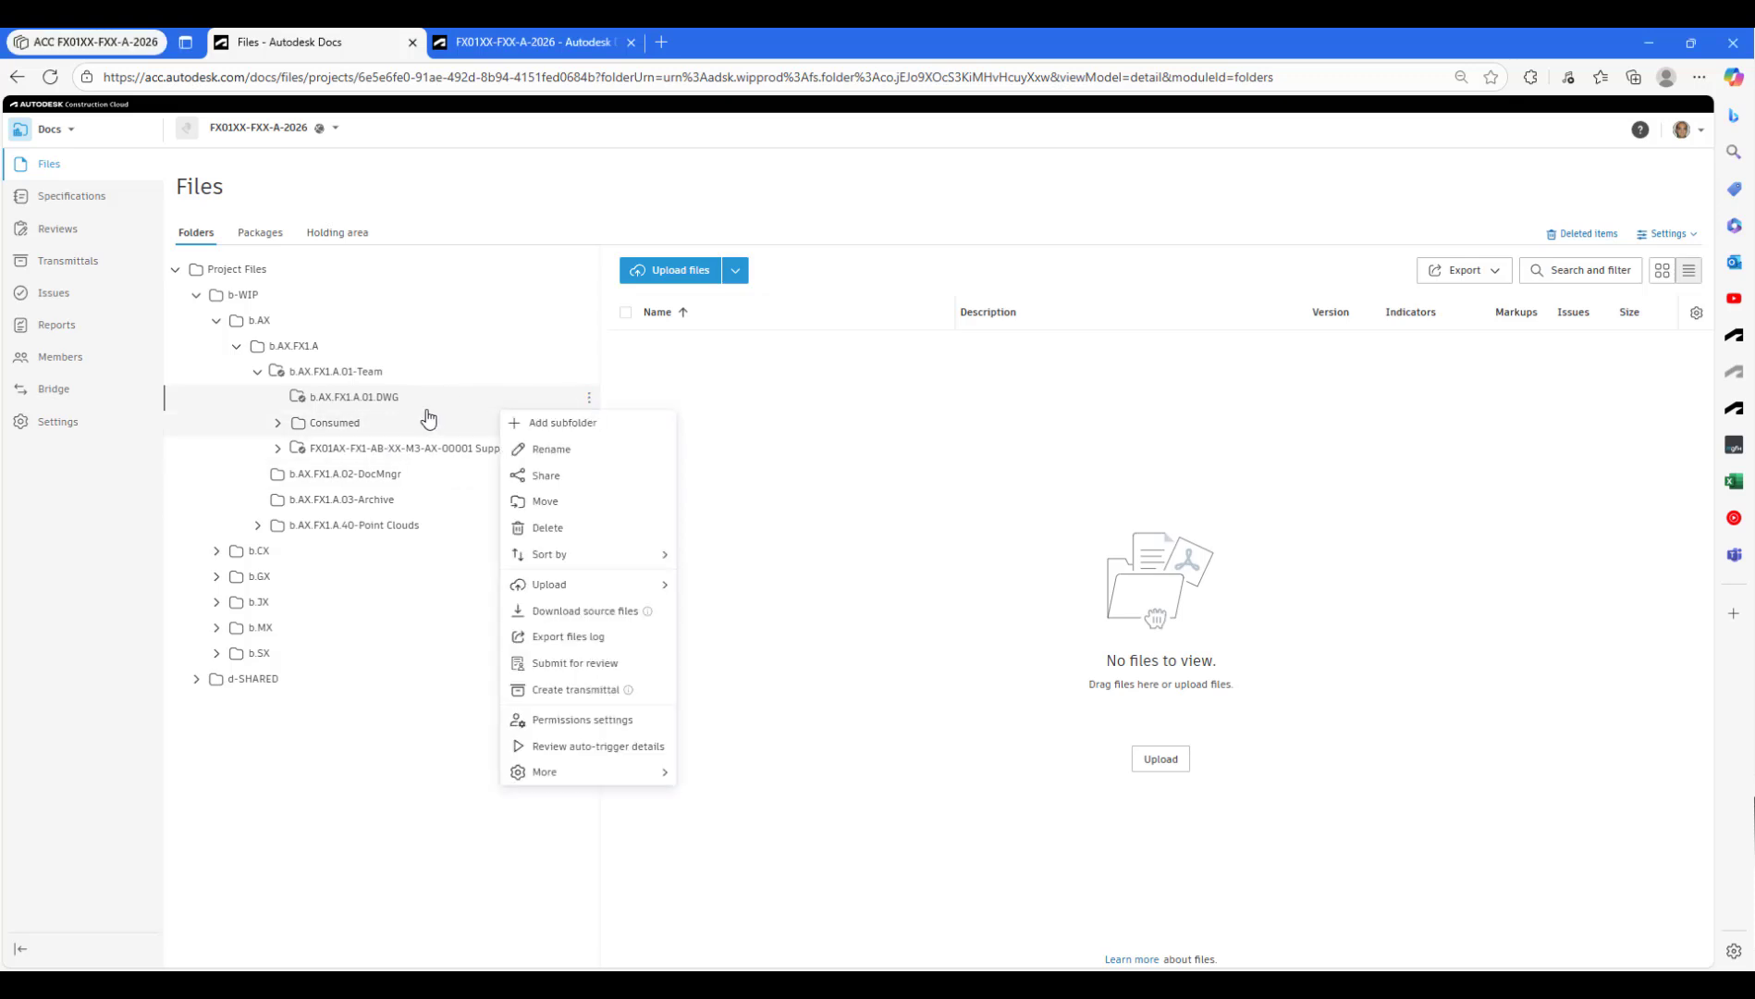
pyautogui.click(546, 450)
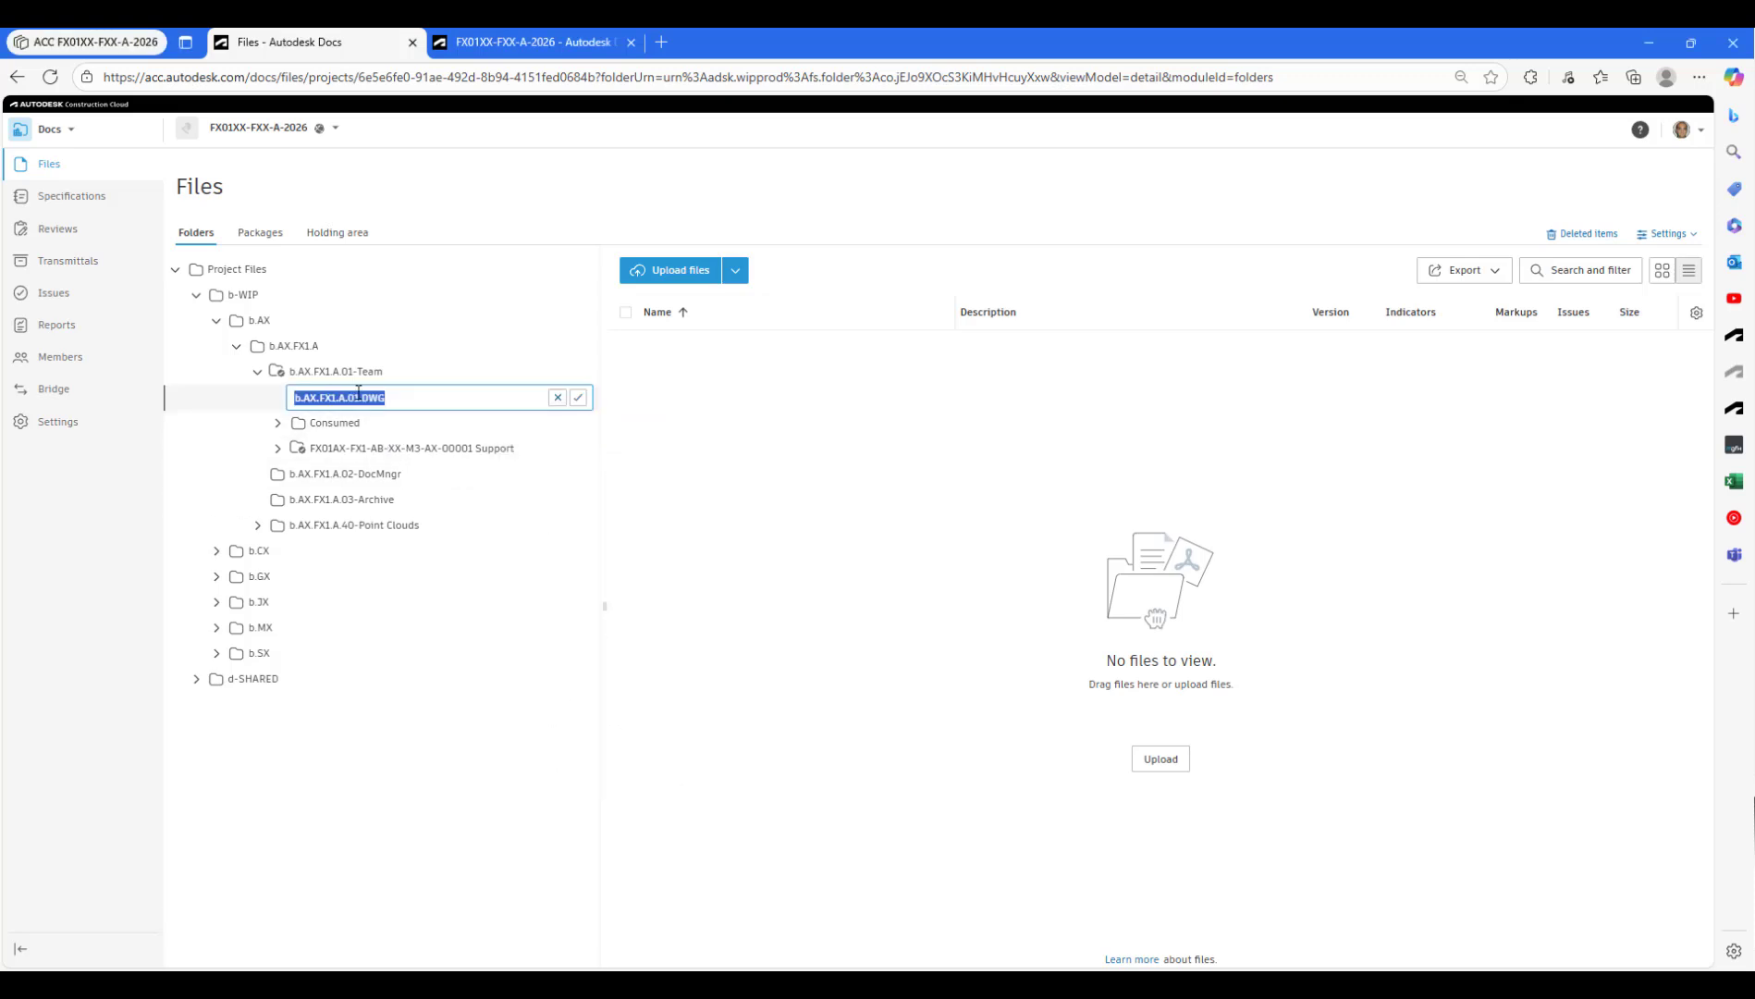
pyautogui.doubleClick(363, 396)
# - Move FX01AX-FX1-A2-XX-M3-AX-000002.dwg from the b.AX.FX1.A.01-Team folder into its b.AX.FX1.A.01.DWG subfolder
pyautogui.click(374, 371)
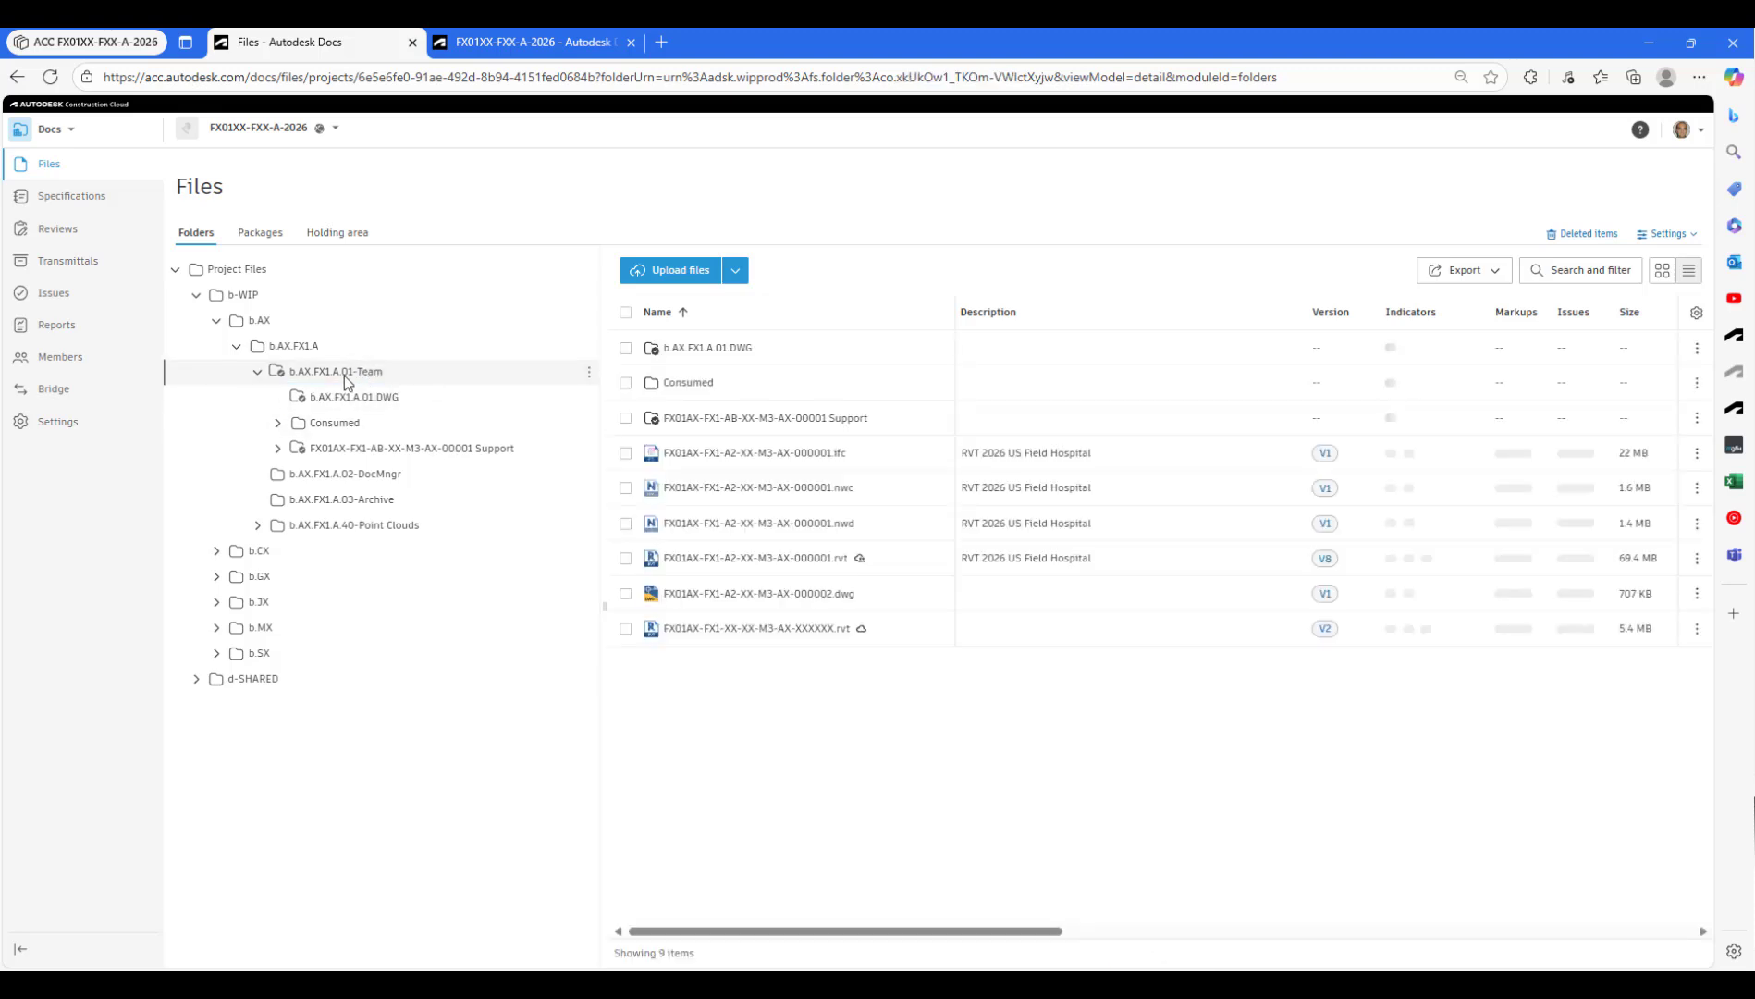
pyautogui.click(625, 594)
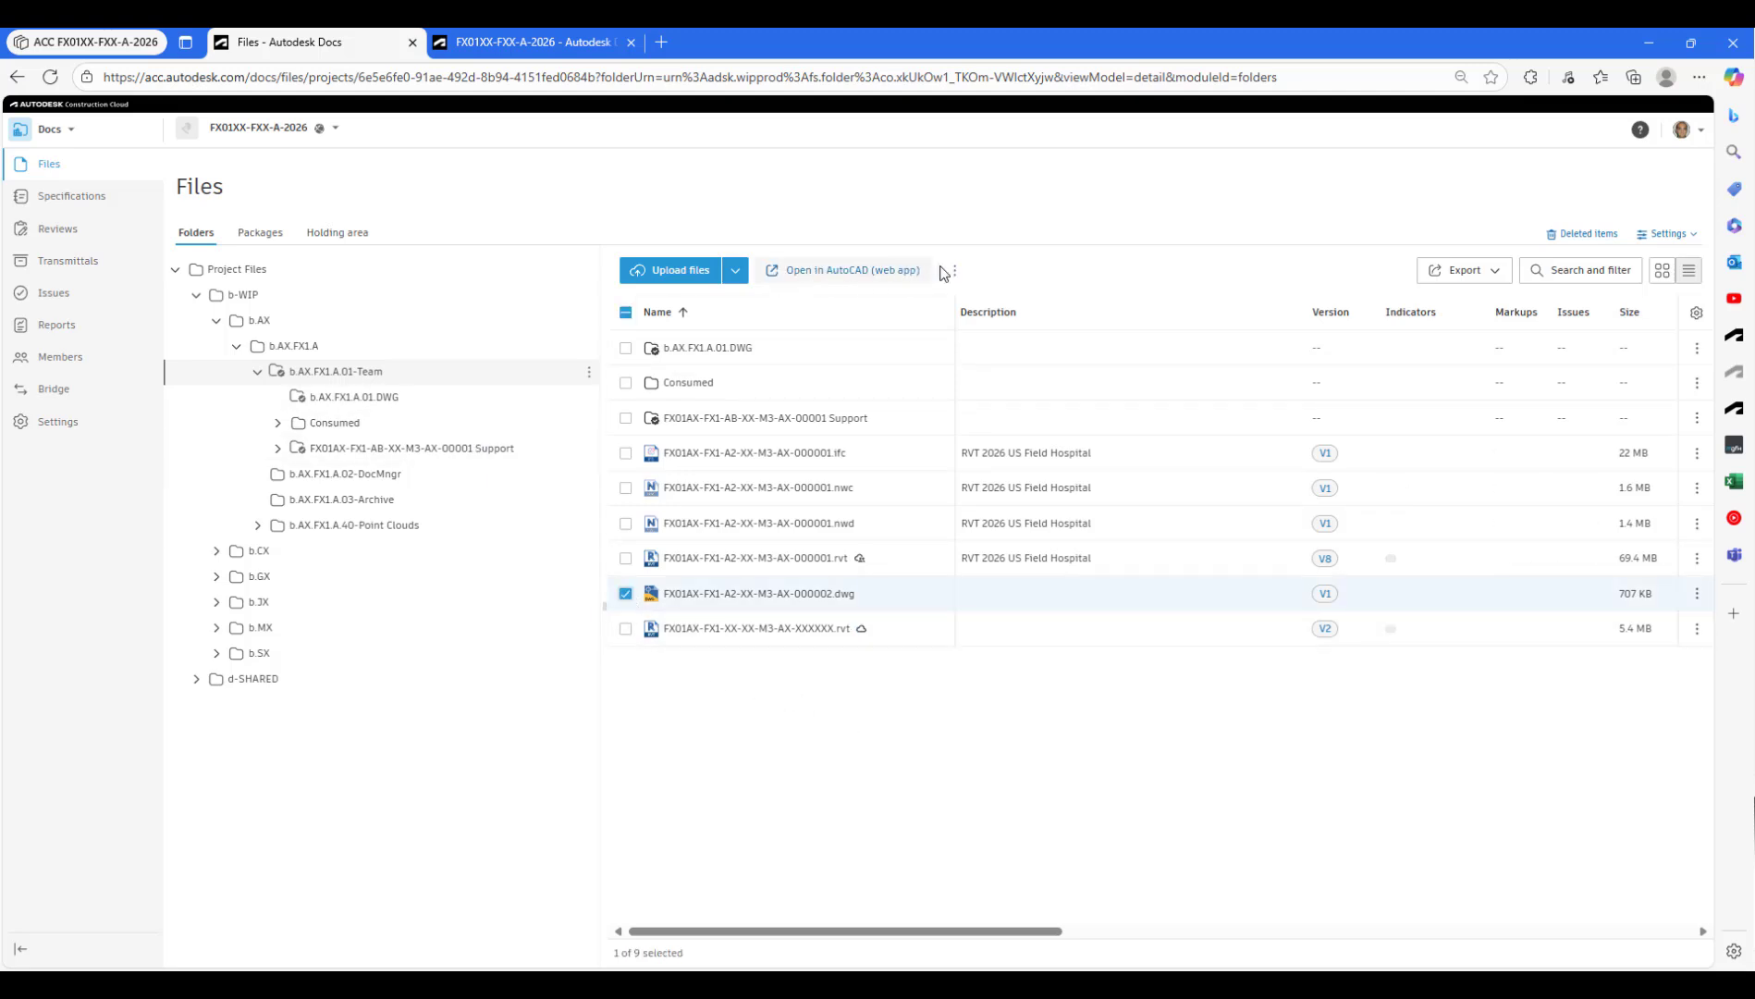
pyautogui.click(955, 269)
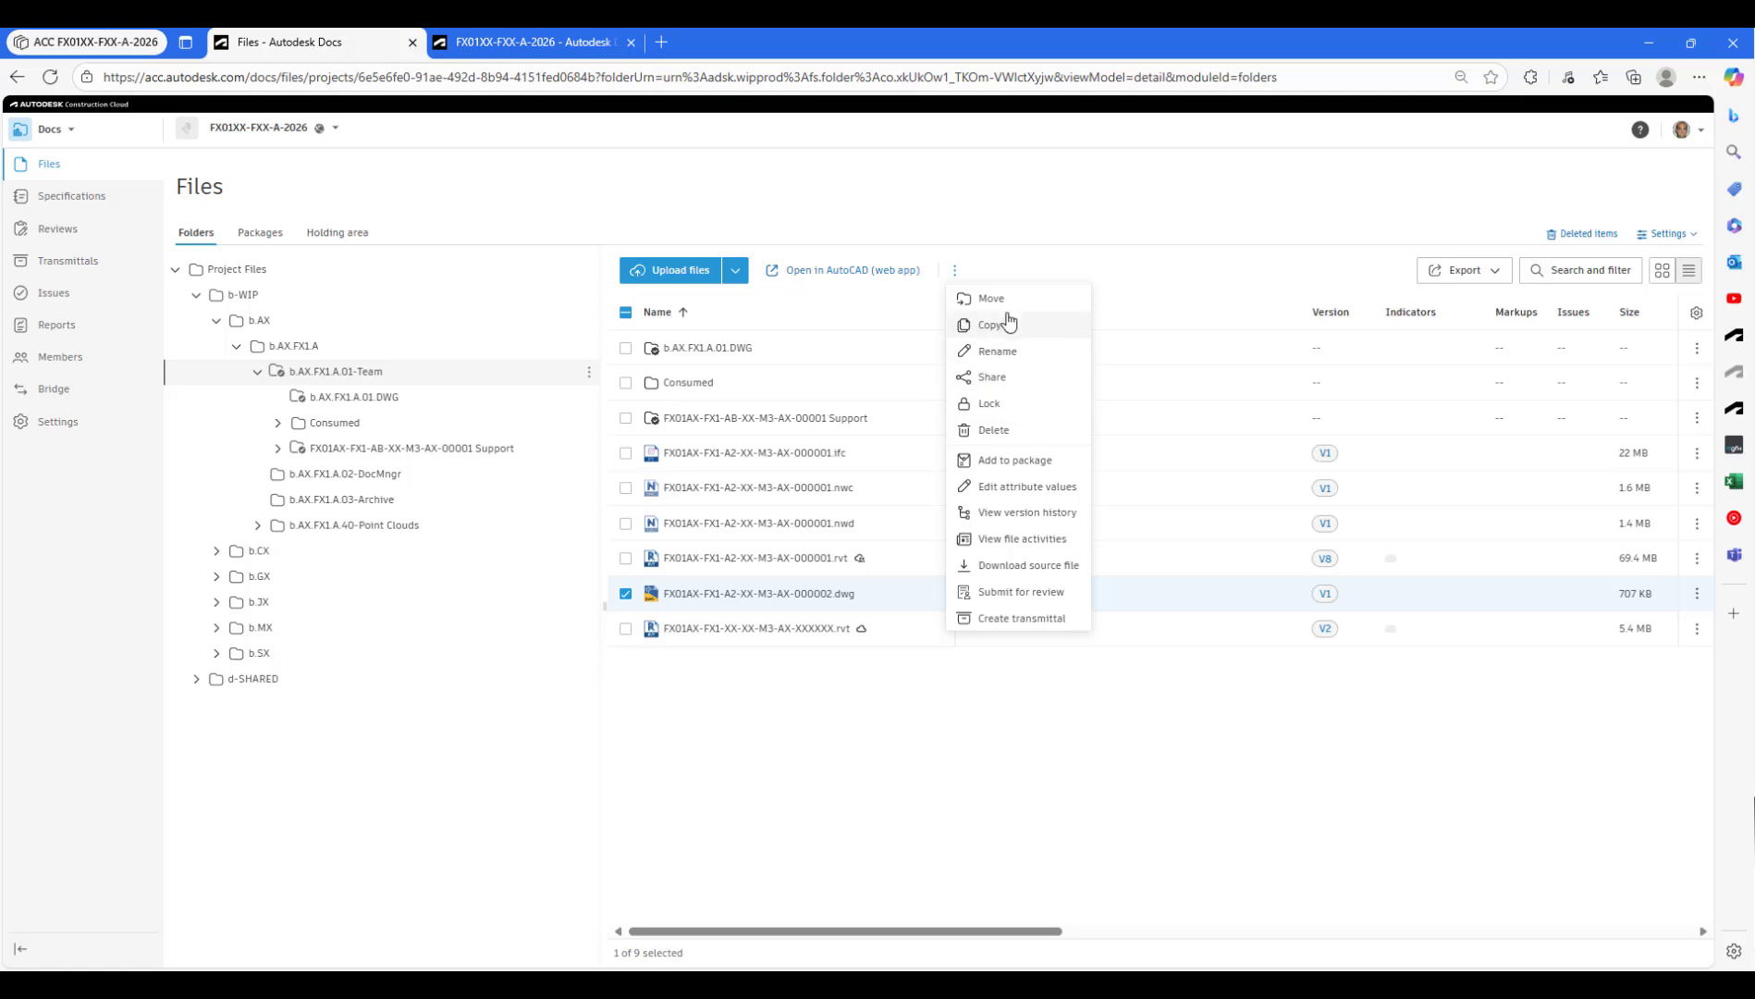
pyautogui.click(992, 299)
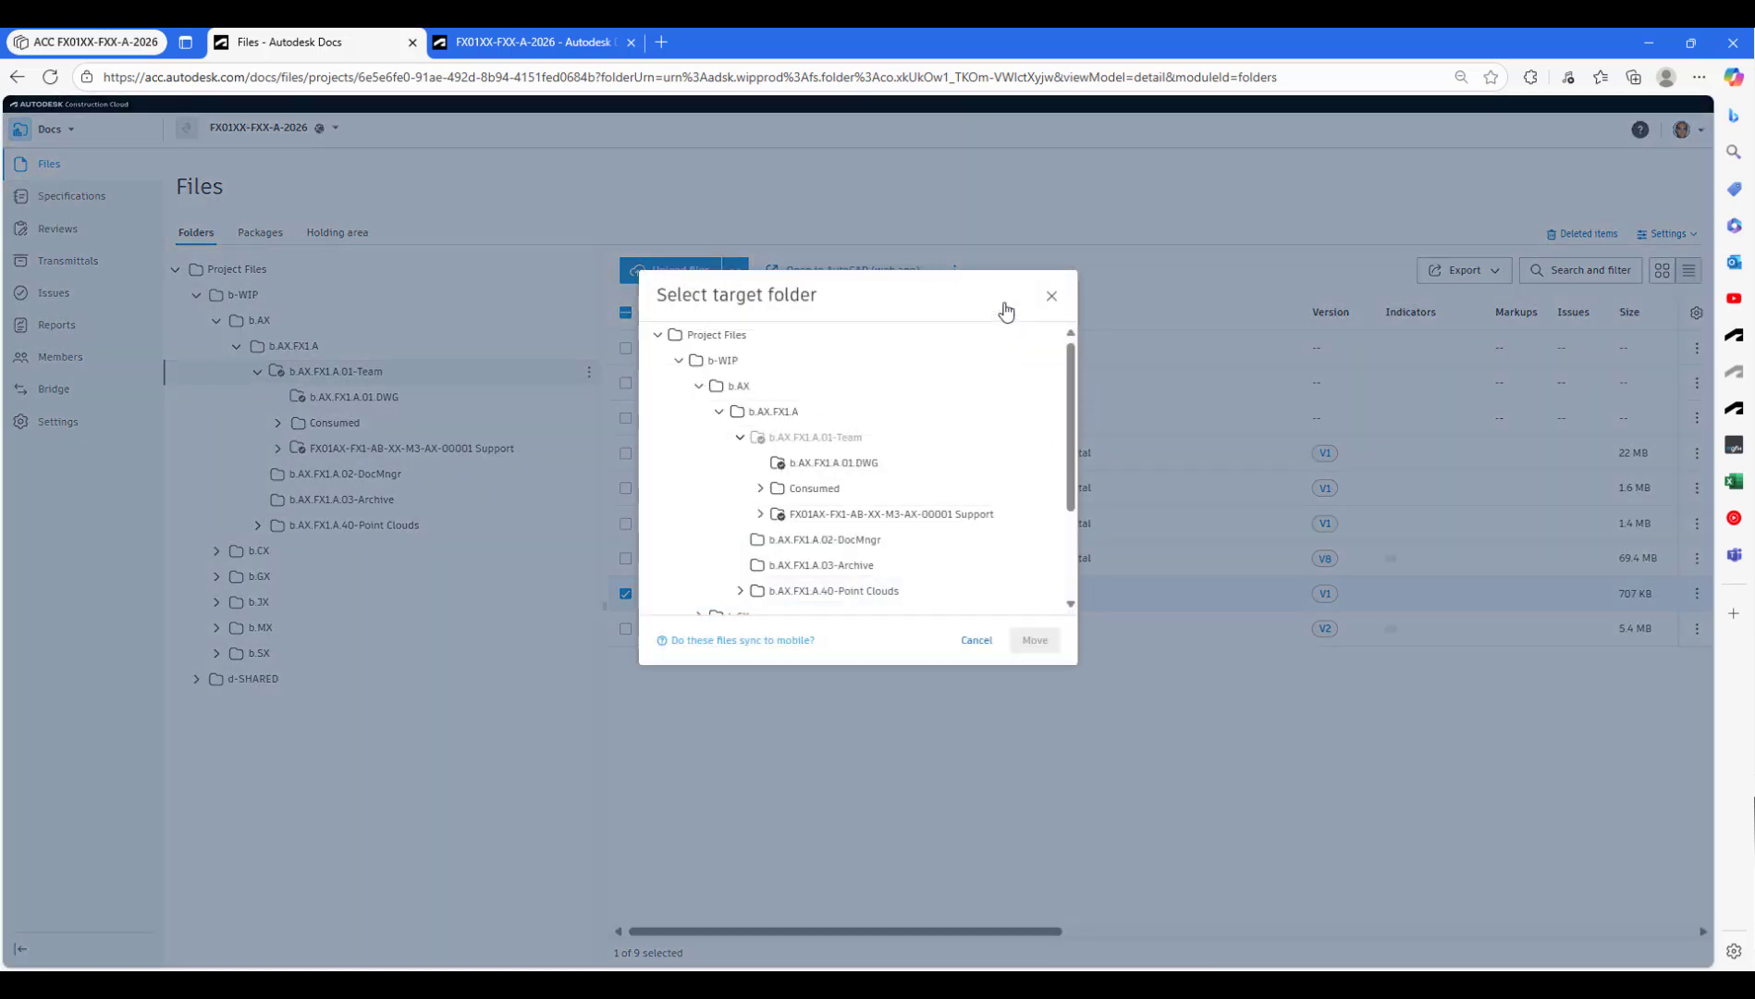
pyautogui.click(835, 470)
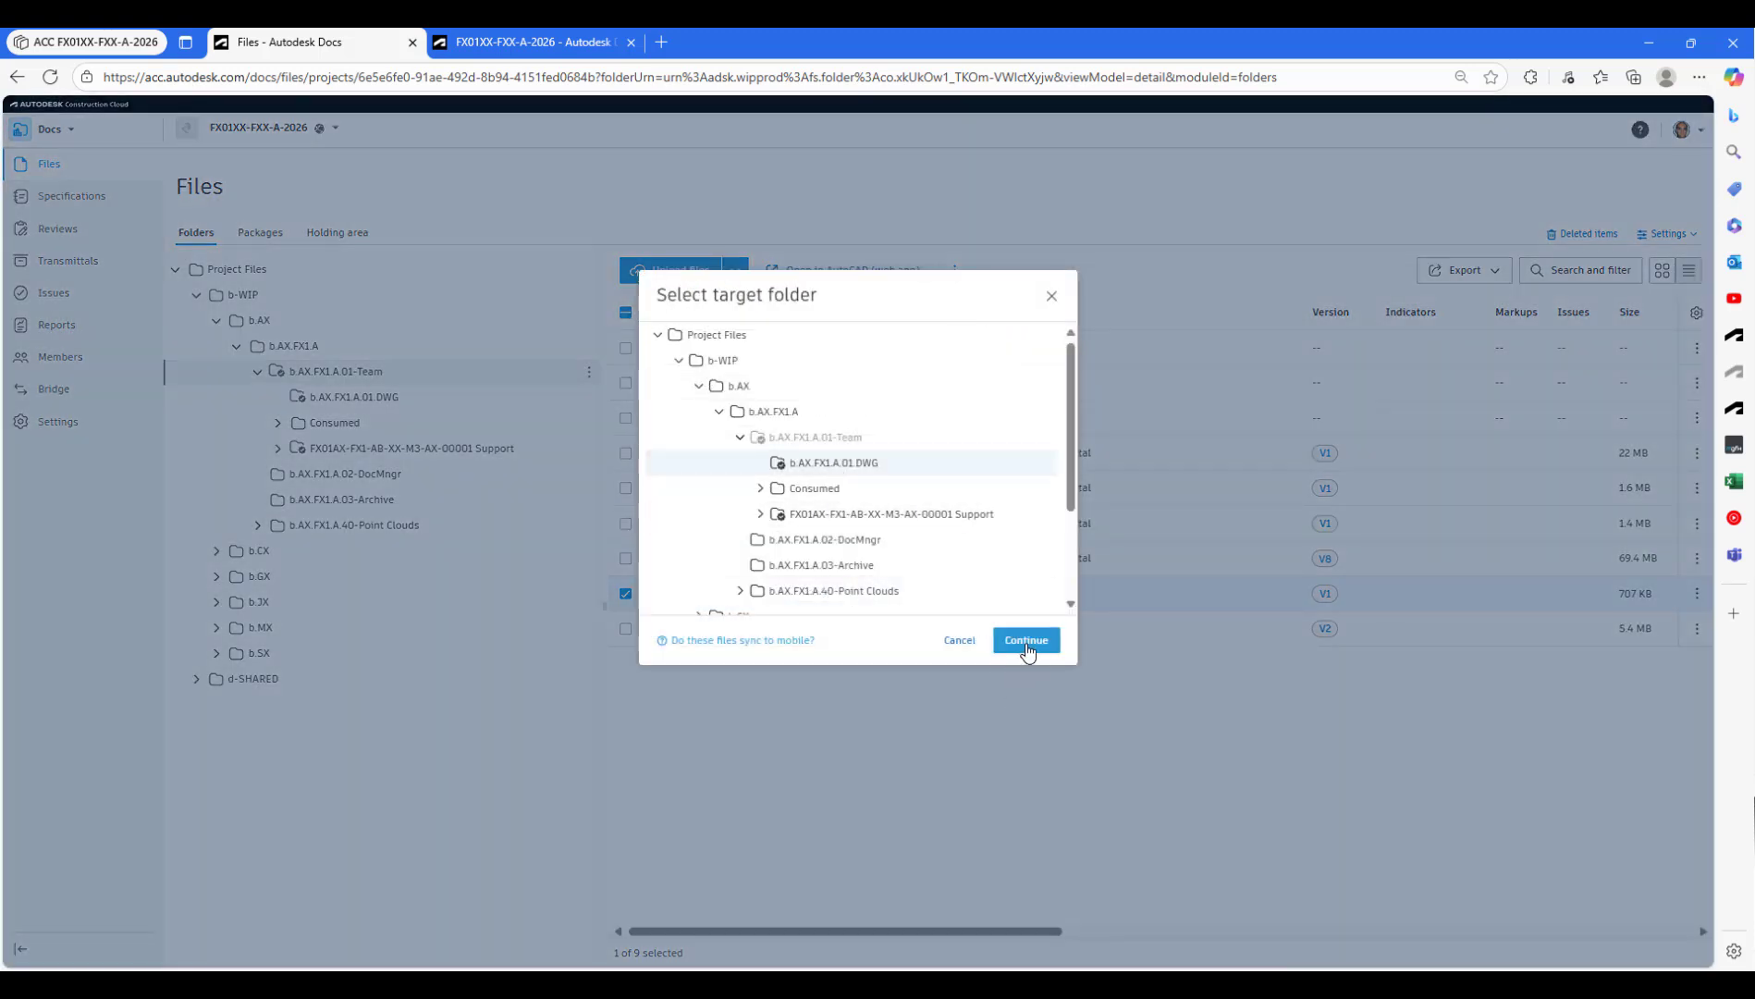
pyautogui.click(1026, 645)
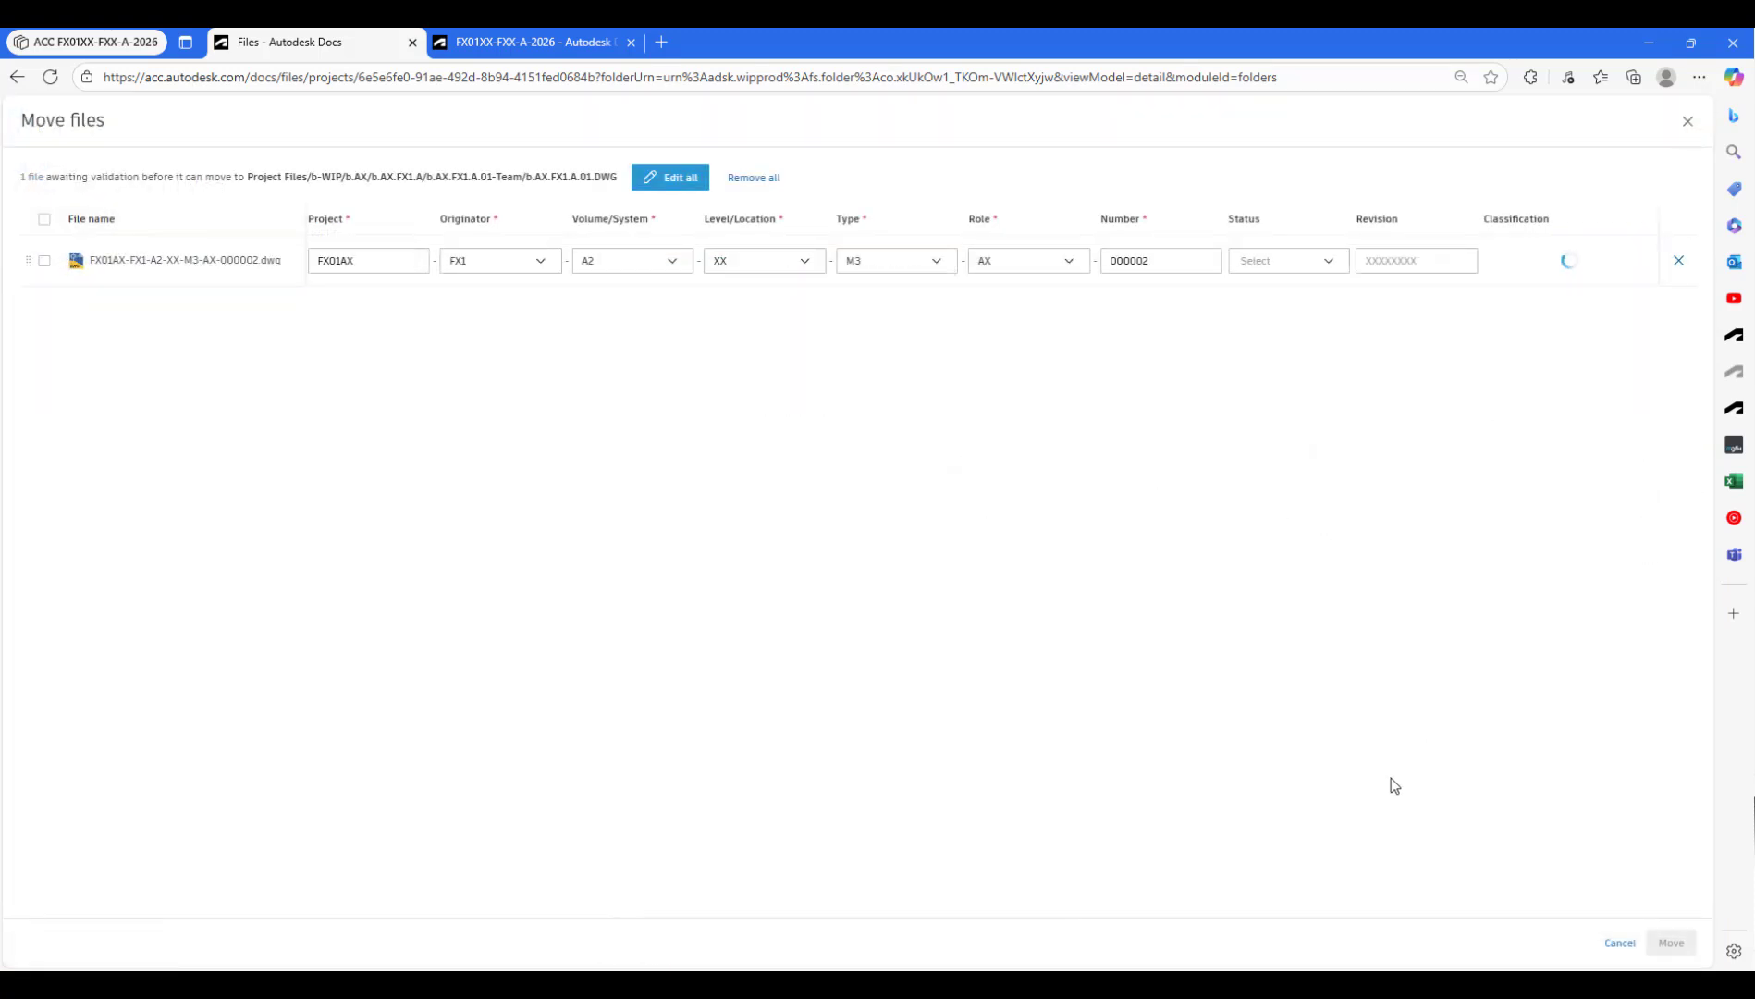
pyautogui.click(1669, 944)
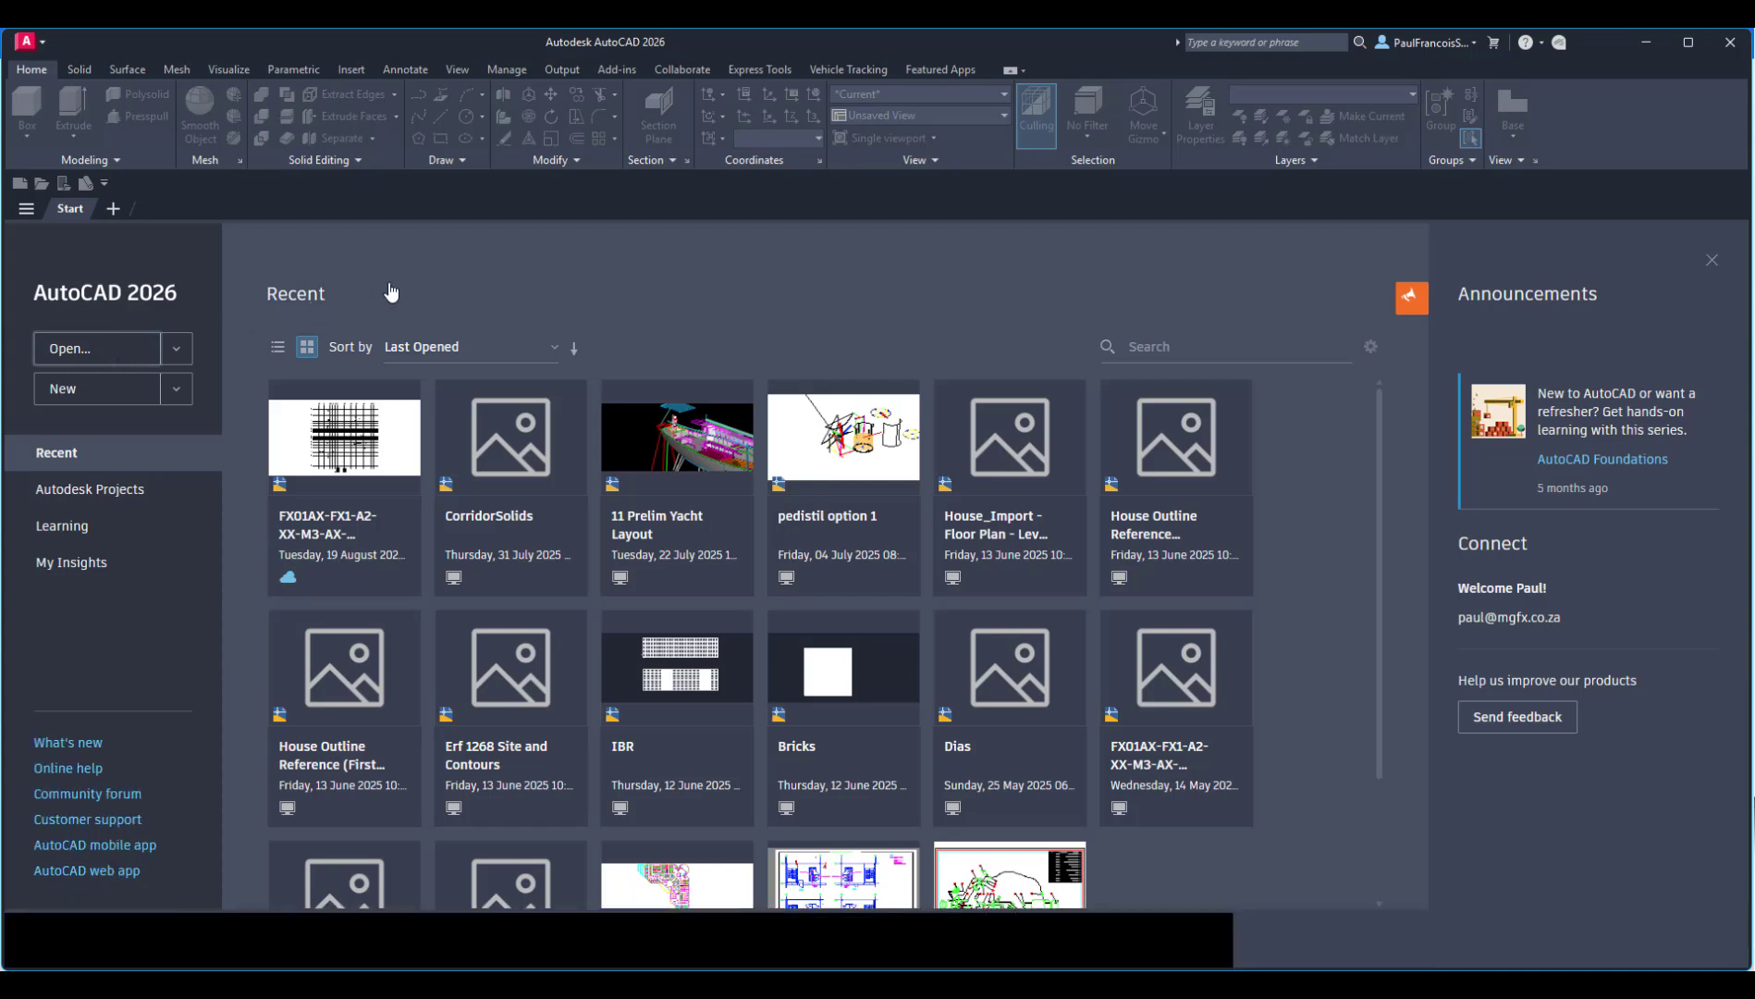
# - In AutoCAD, open the drawing FX01AX-FX1-A2-XX-M3-AX-000002.dwg from the b.AX.FX1.A.01.DWG subfolder
pyautogui.hotkey('ctrl', 'o')
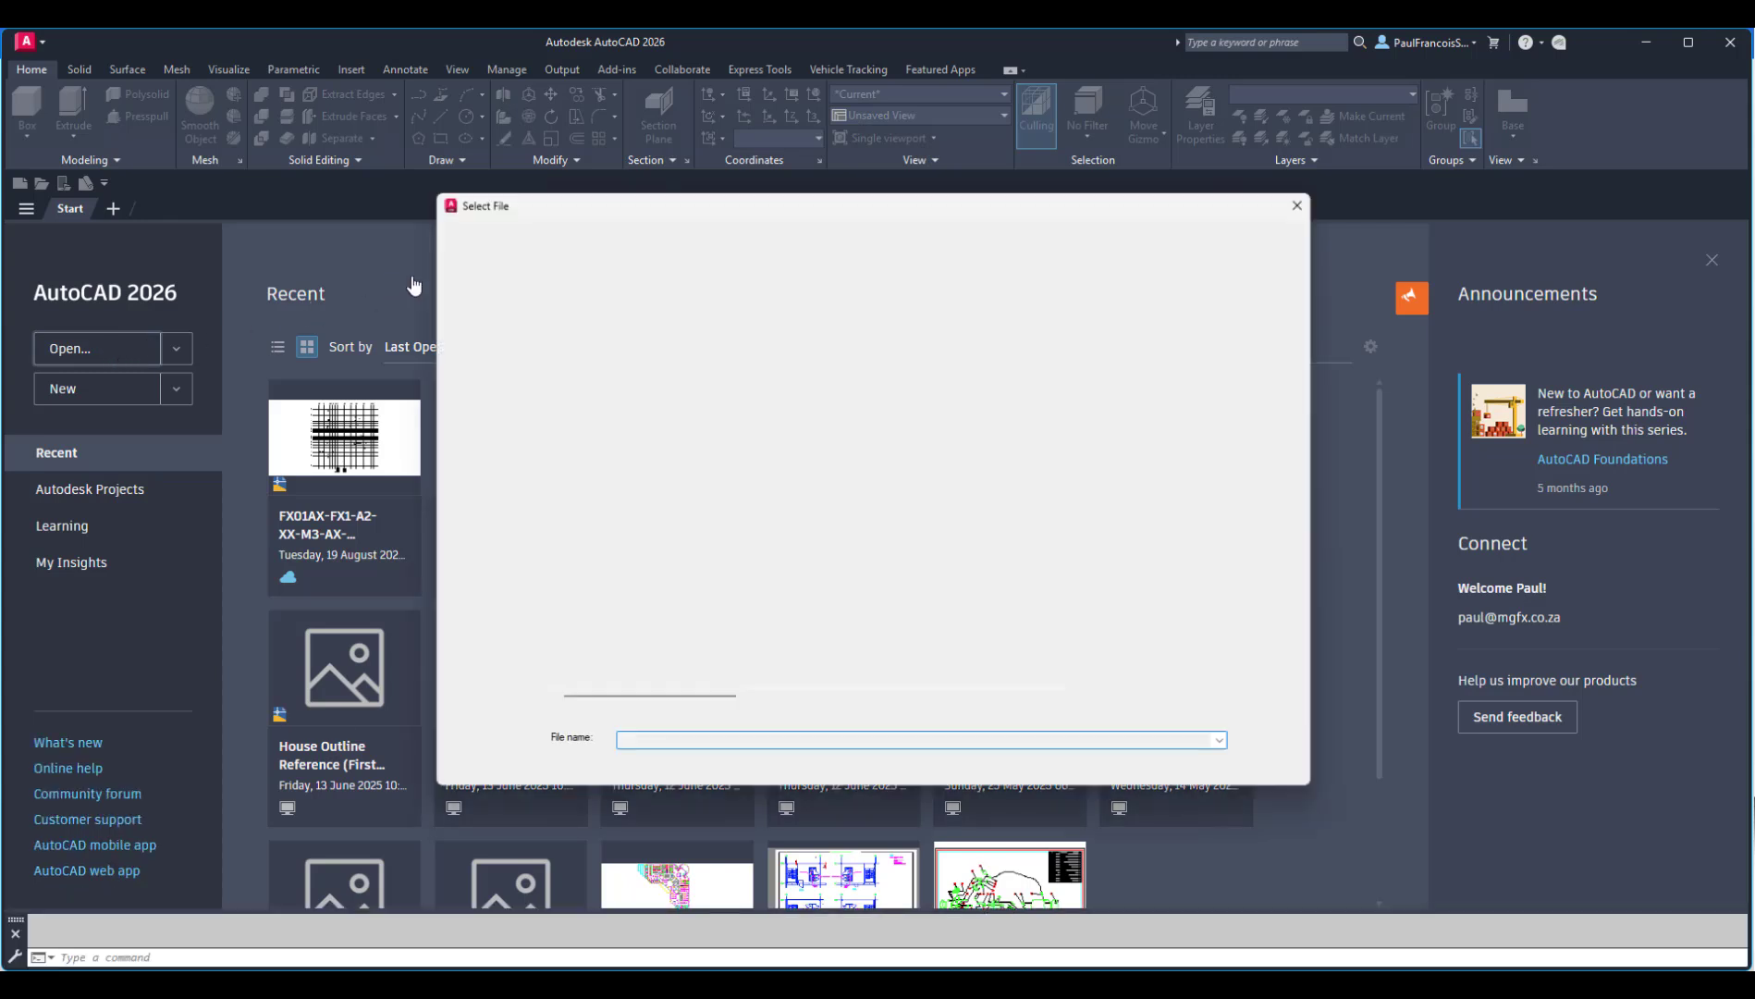
pyautogui.doubleClick(620, 271)
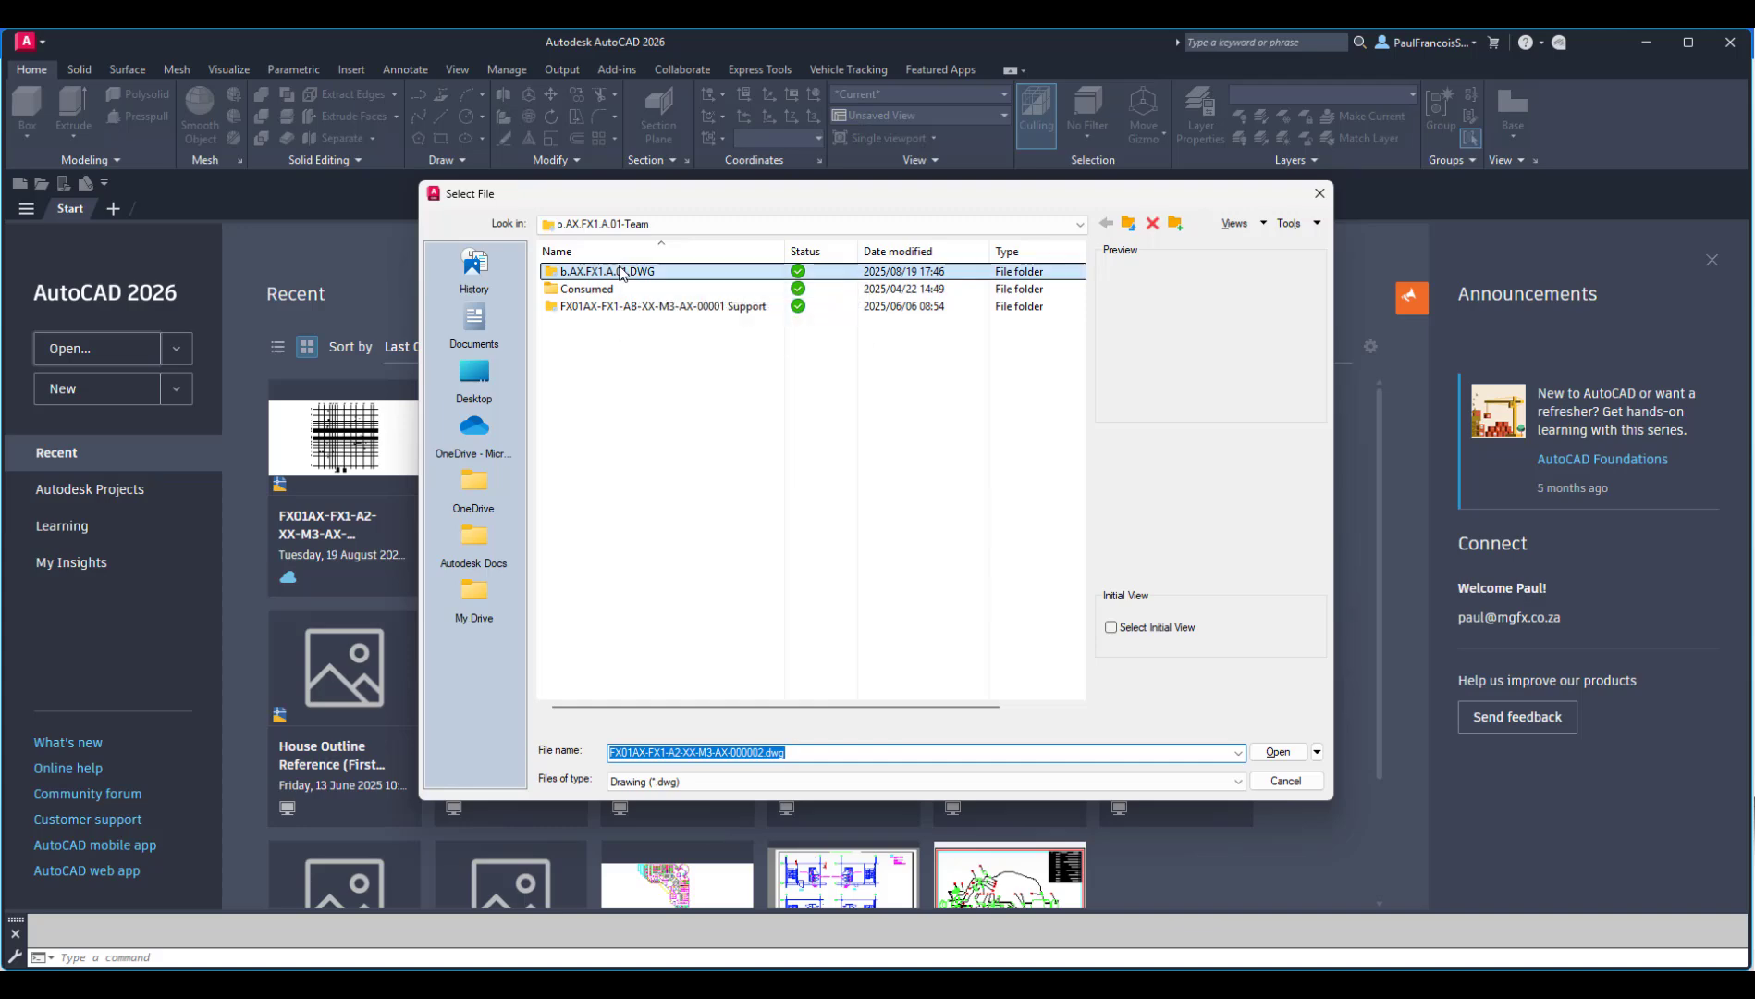
pyautogui.click(636, 278)
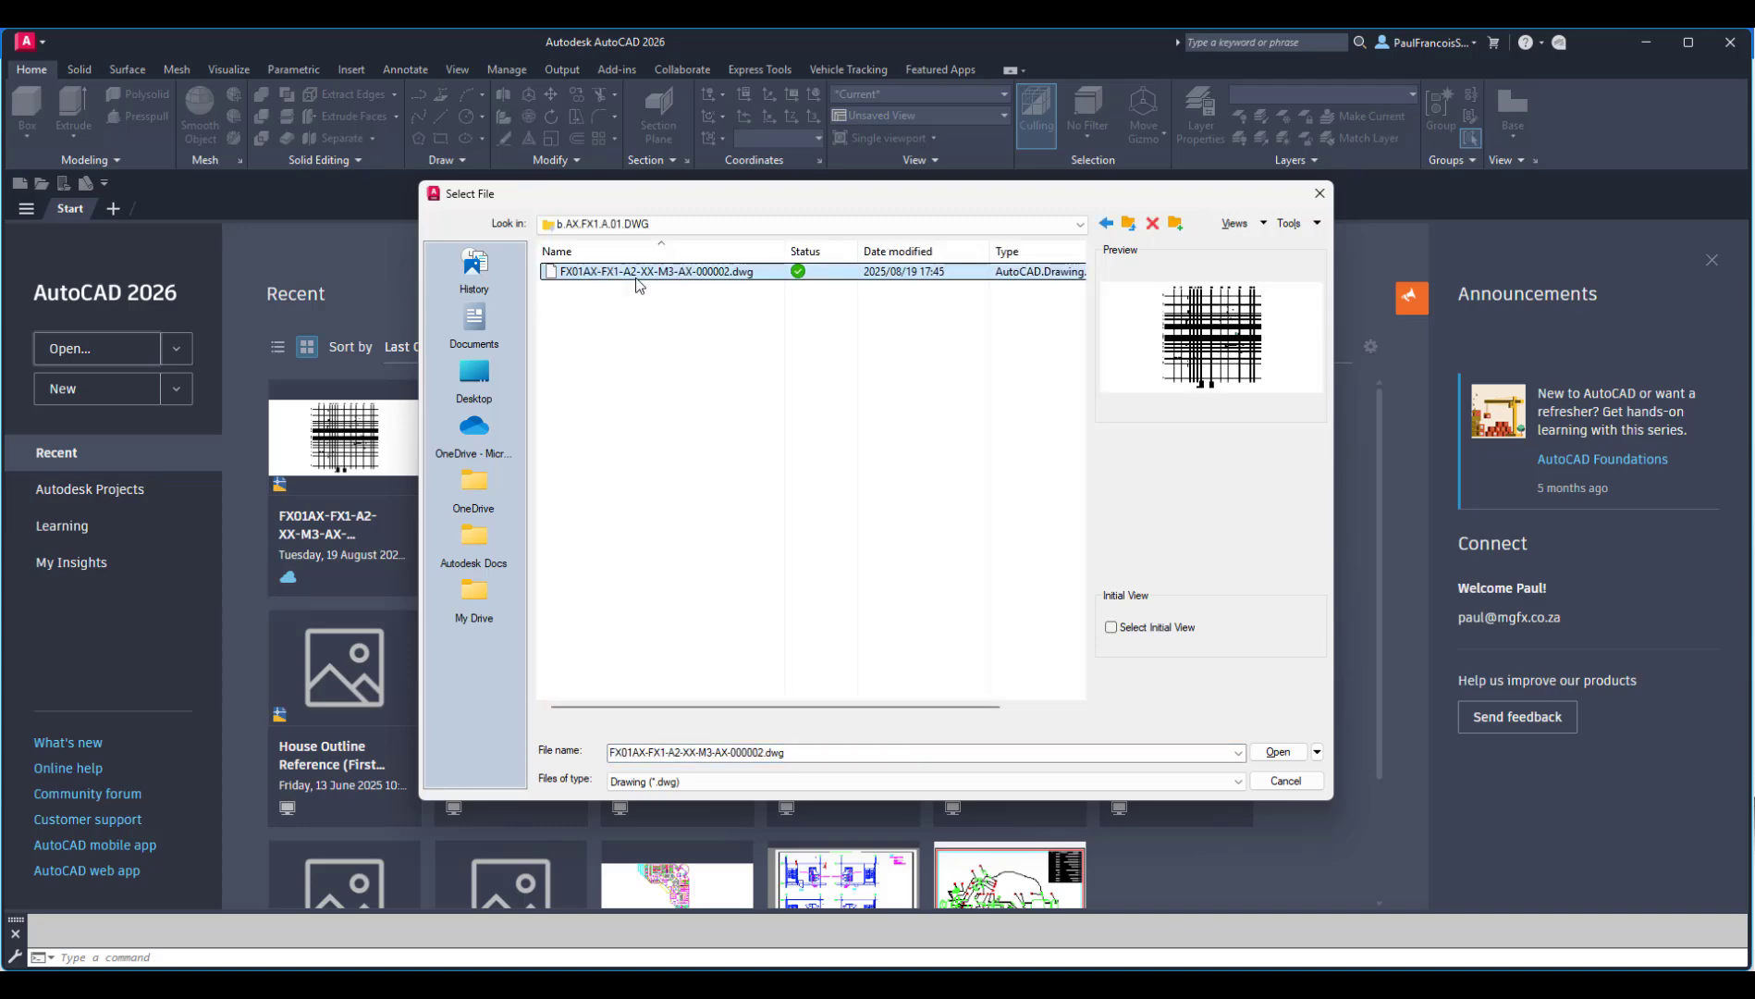
pyautogui.click(1274, 753)
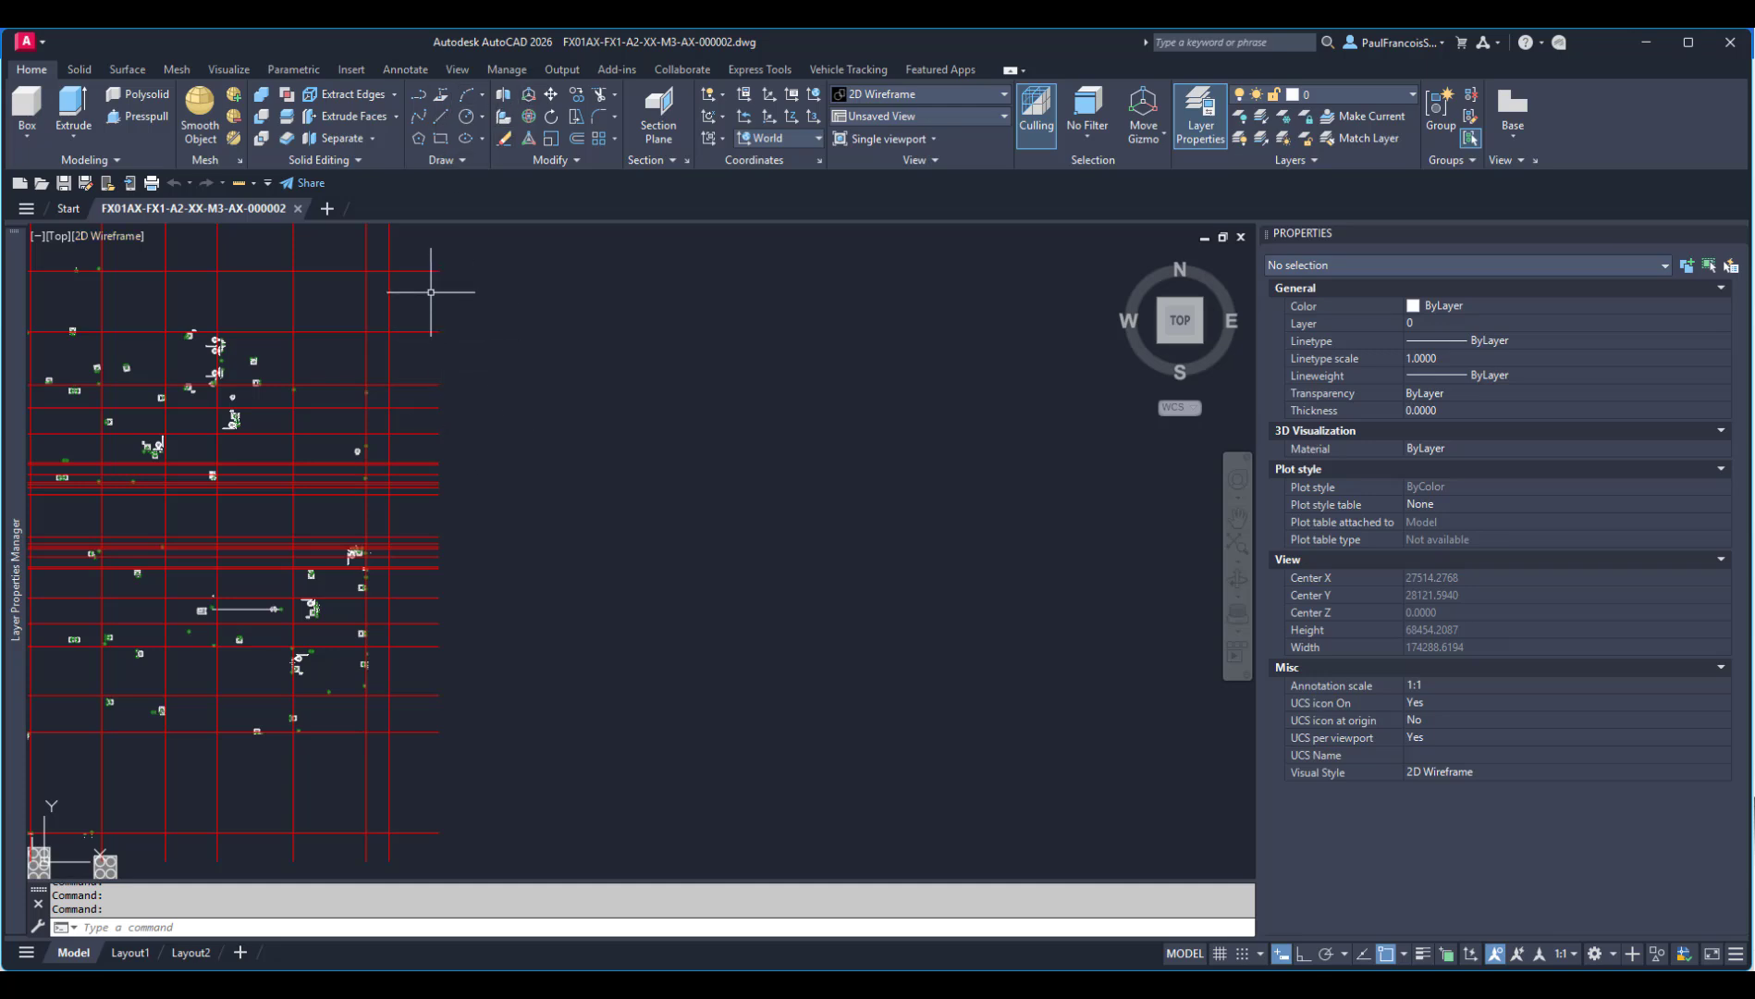
# - Draw a vertical line joining the right-hand ends of the two uppermost horizontal grid lines
pyautogui.click(440, 116)
pyautogui.click(438, 270)
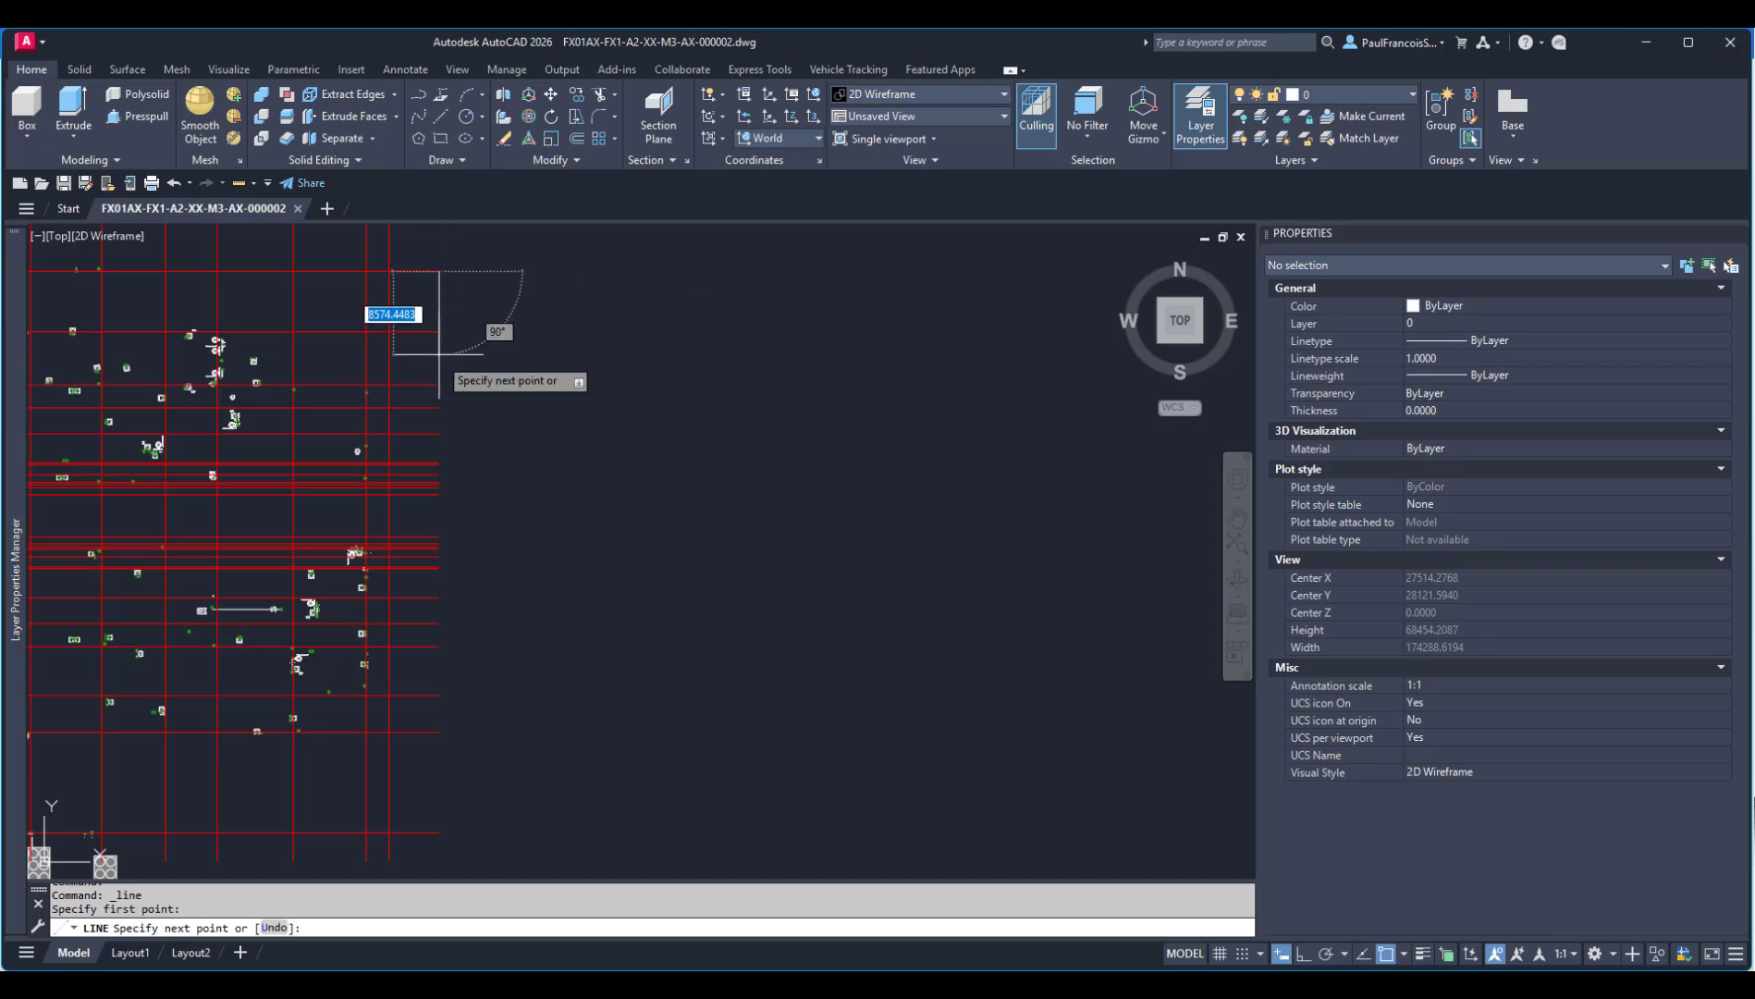
pyautogui.click(438, 331)
pyautogui.press('Return')
pyautogui.press('Escape')
pyautogui.scroll(-2, 517, 418)
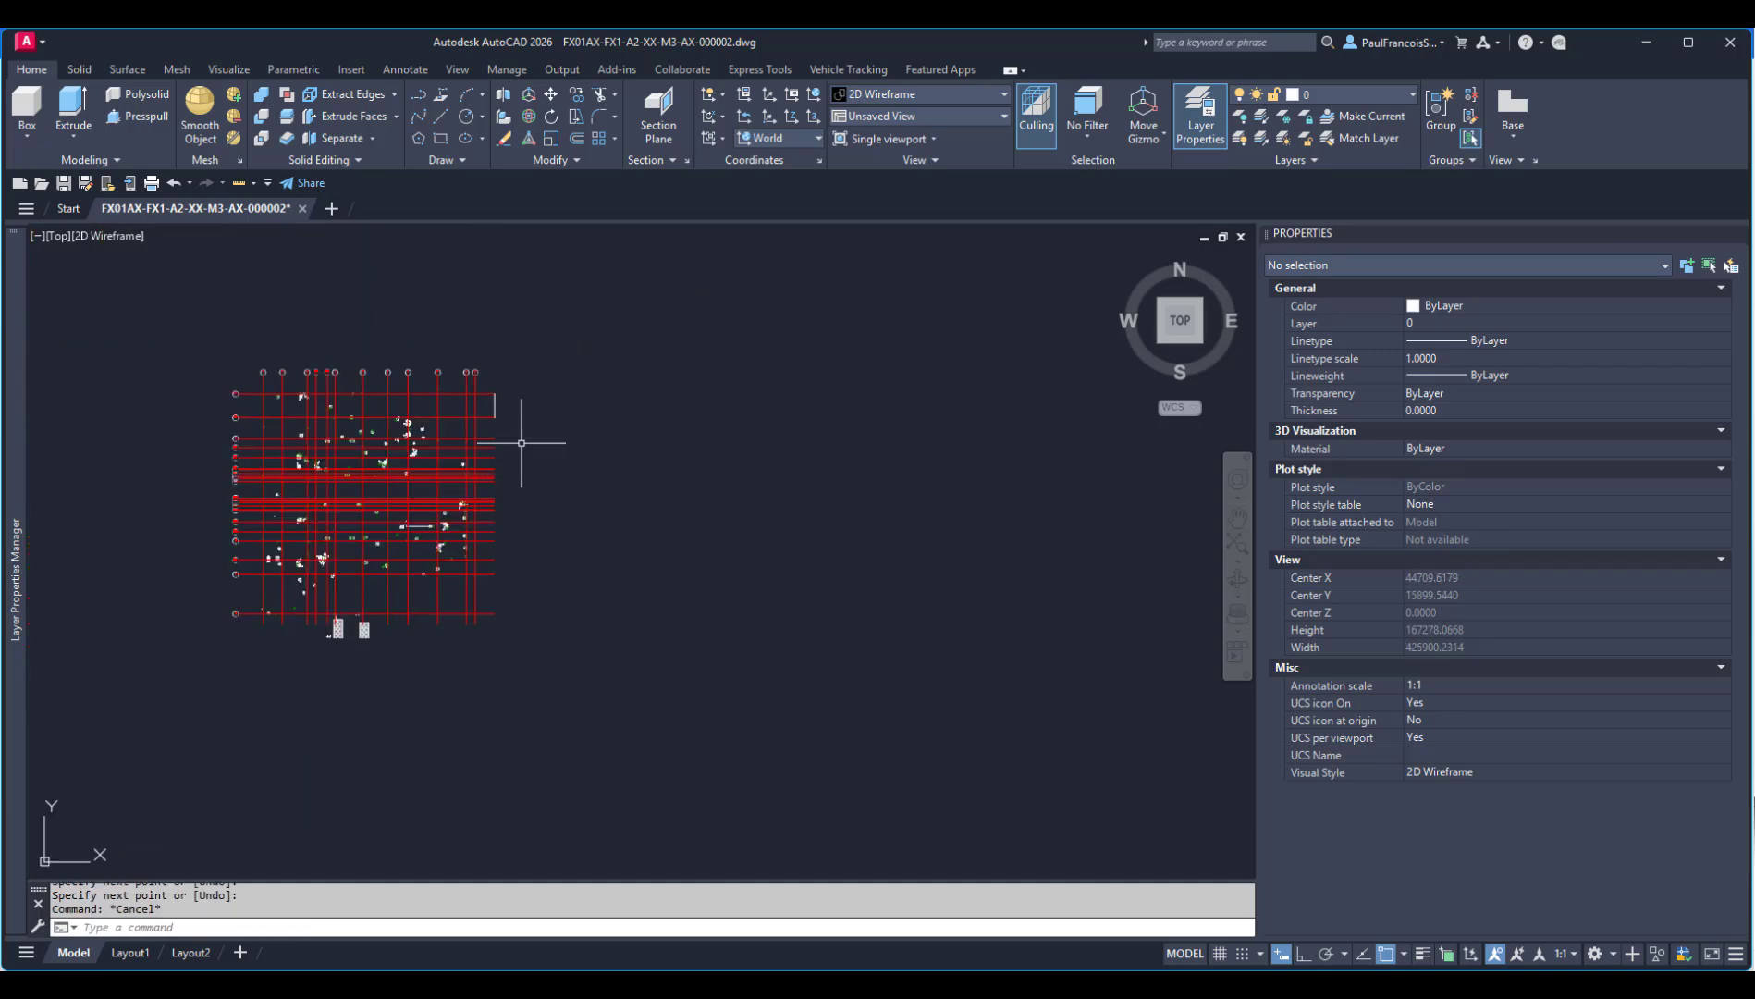
pyautogui.scroll(4, 468, 398)
pyautogui.scroll(1, 453, 309)
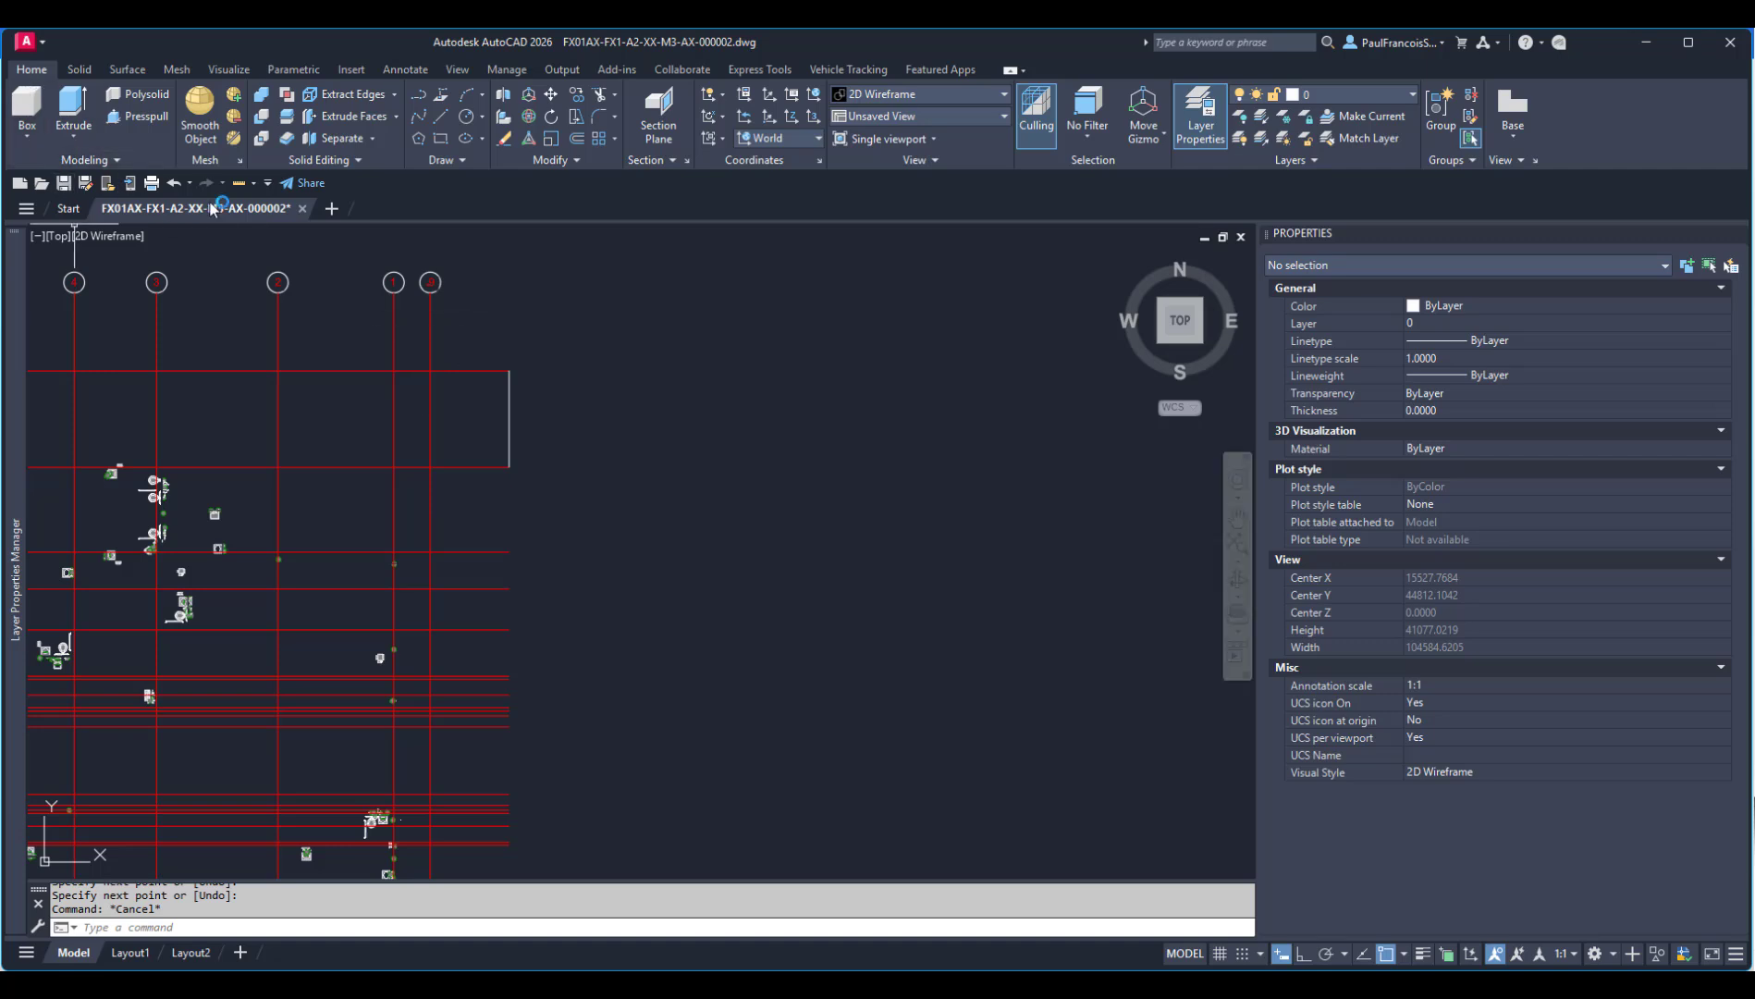
# - Save and close the edited drawing, then switch back to Autodesk Docs
pyautogui.hotkey('ctrl', 's')
pyautogui.click(298, 208)
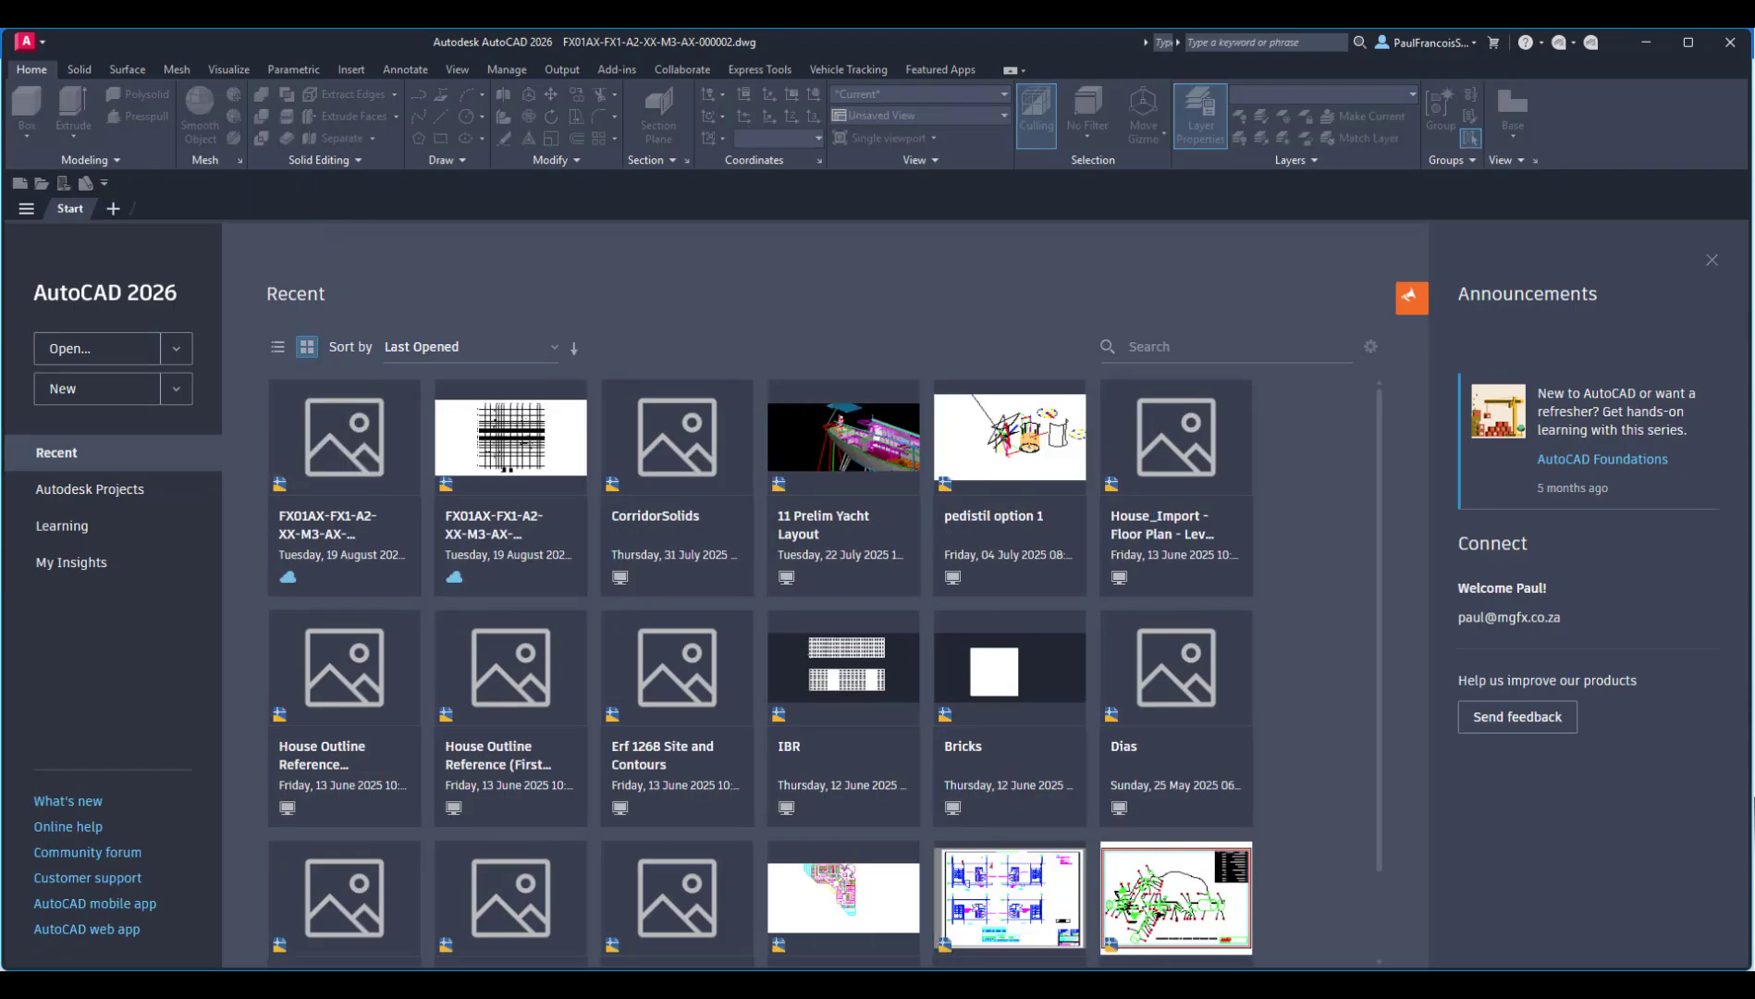
pyautogui.moveTo(876, 982)
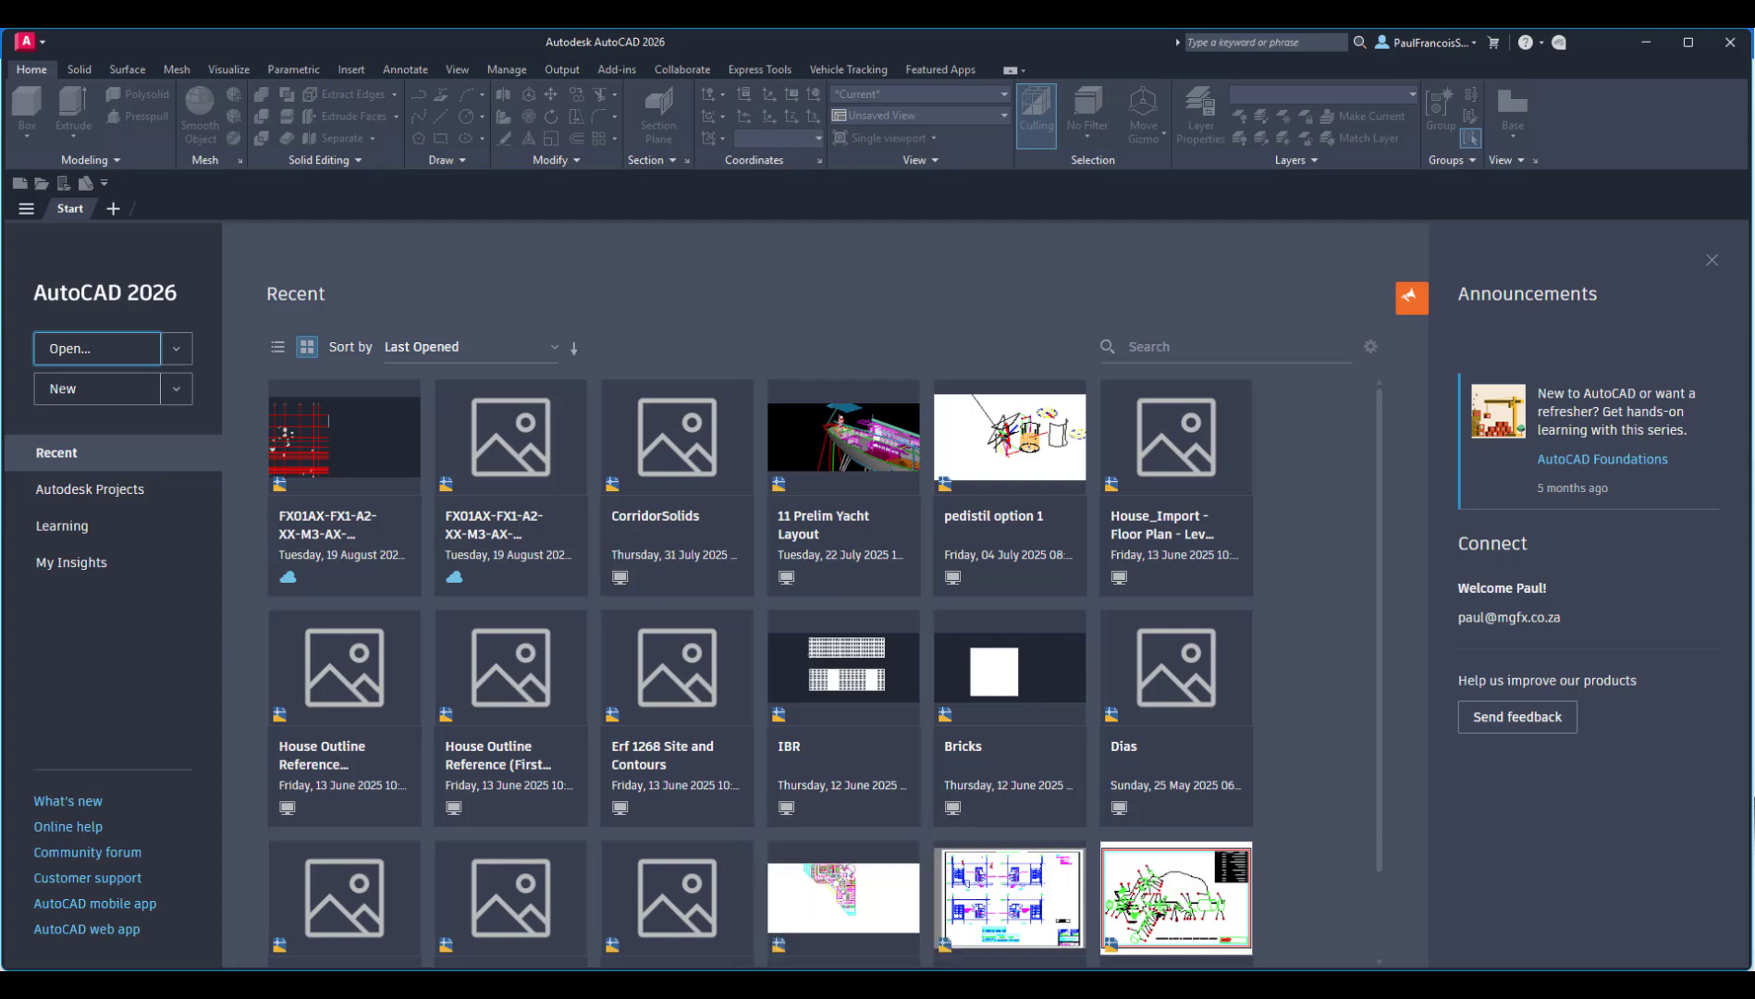
pyautogui.moveTo(506, 982)
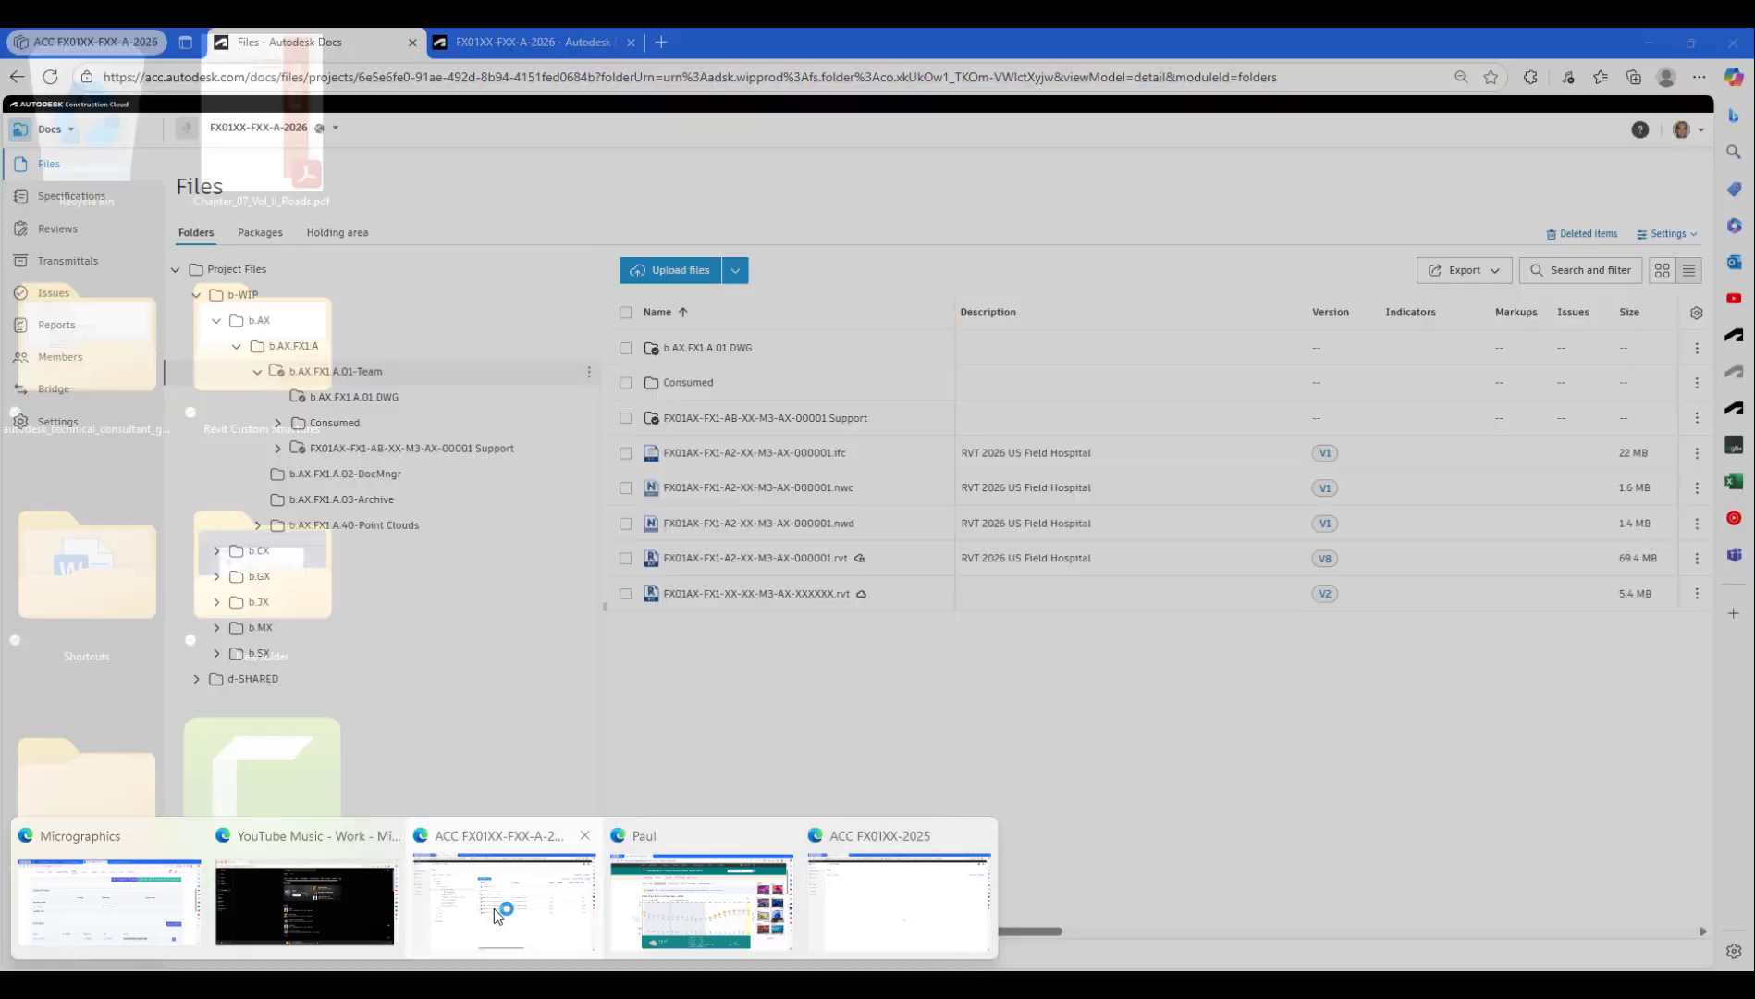
pyautogui.click(496, 908)
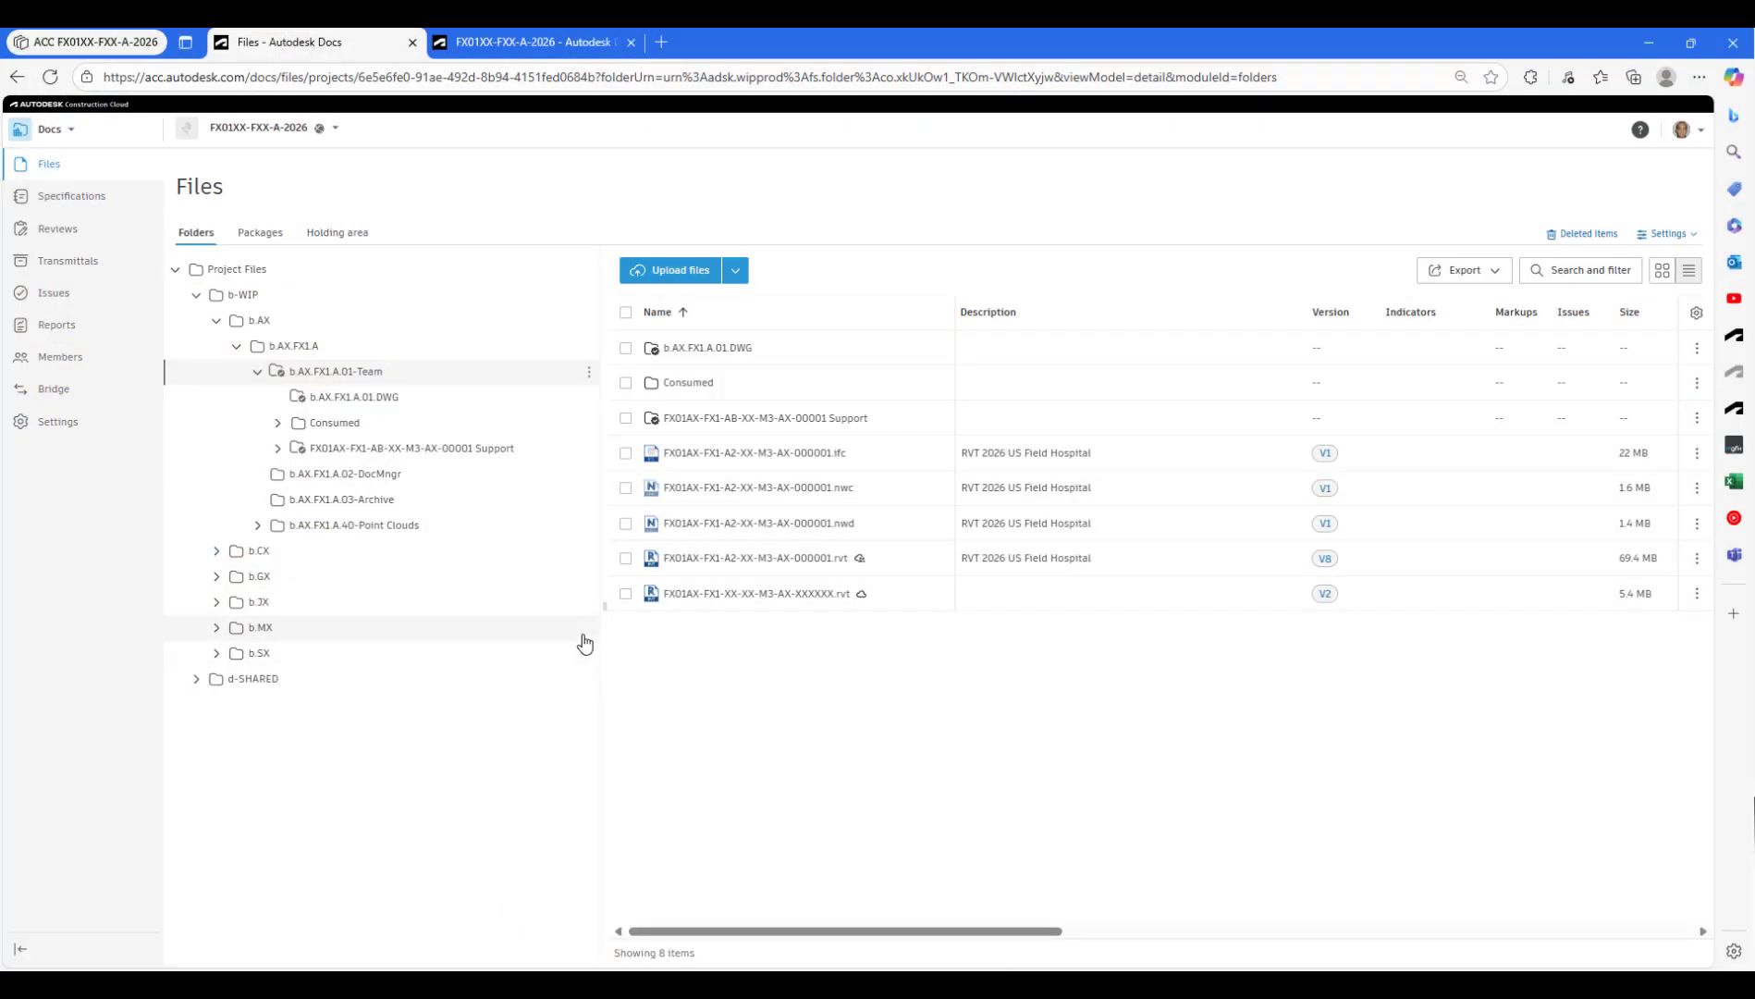
# - Copy FX01AX-FX1-A2-XX-M3-AX-000002.dwg from the b.AX.FX1.A.01.DWG subfolder into the b.AX.FX1.A.01-Team folder
pyautogui.click(367, 397)
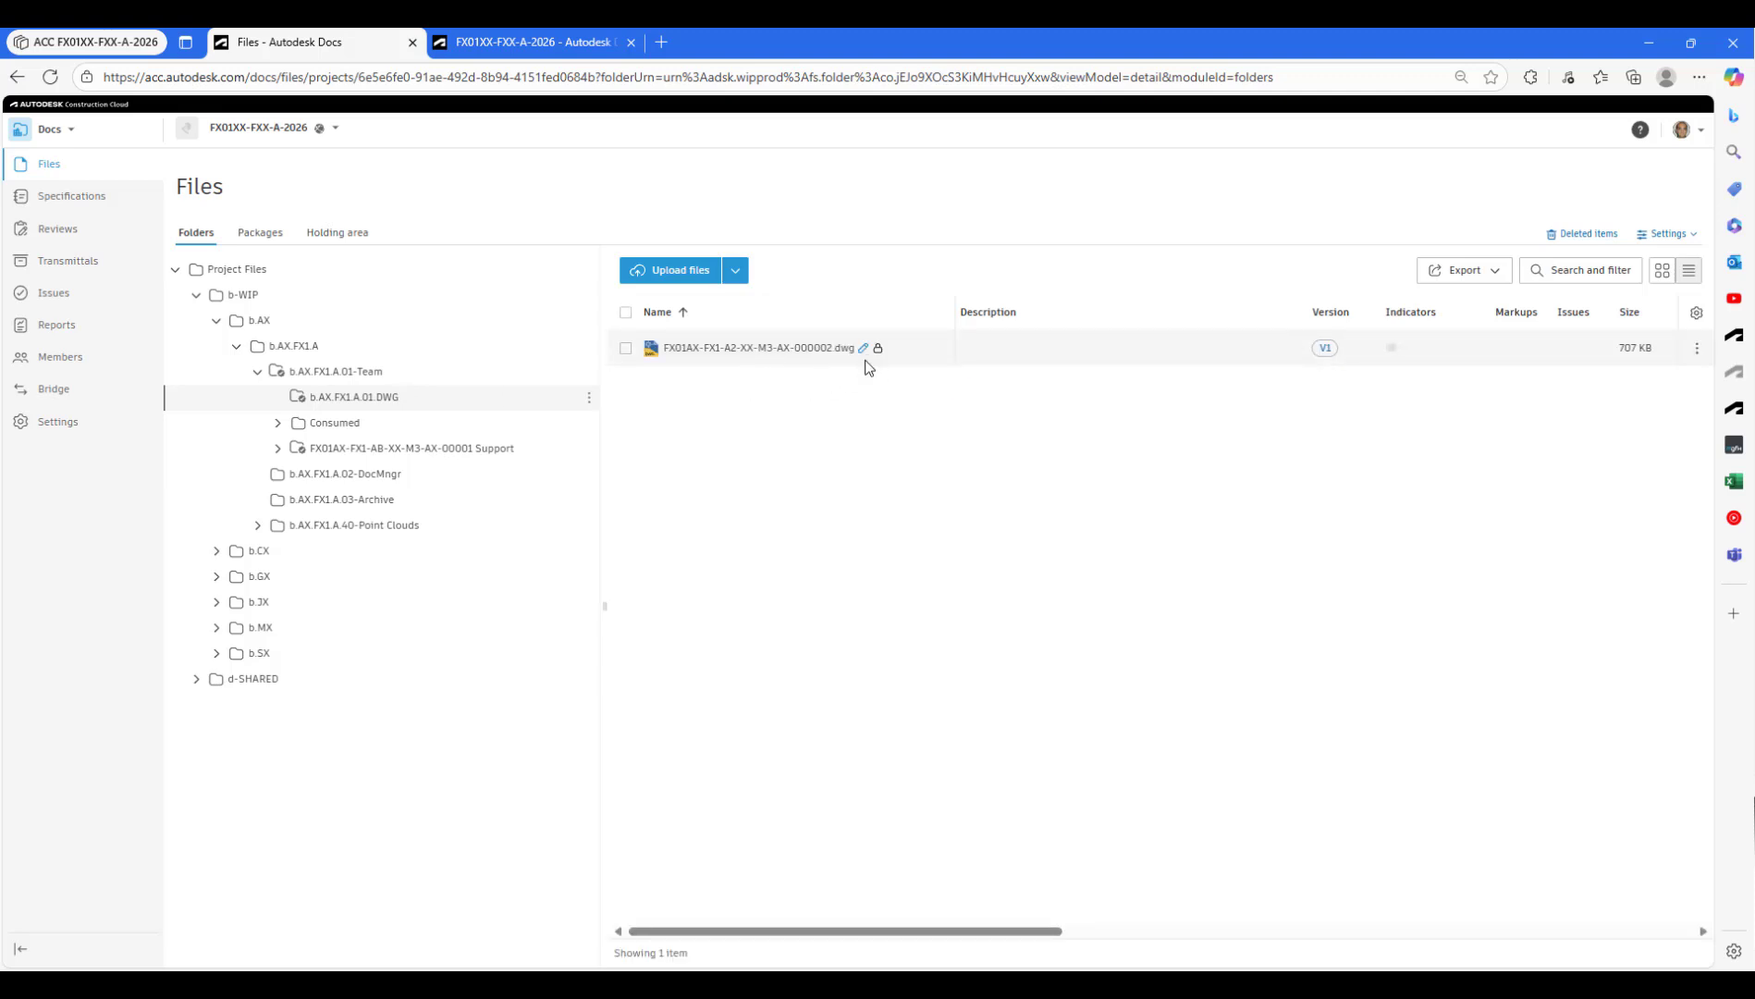
pyautogui.click(626, 351)
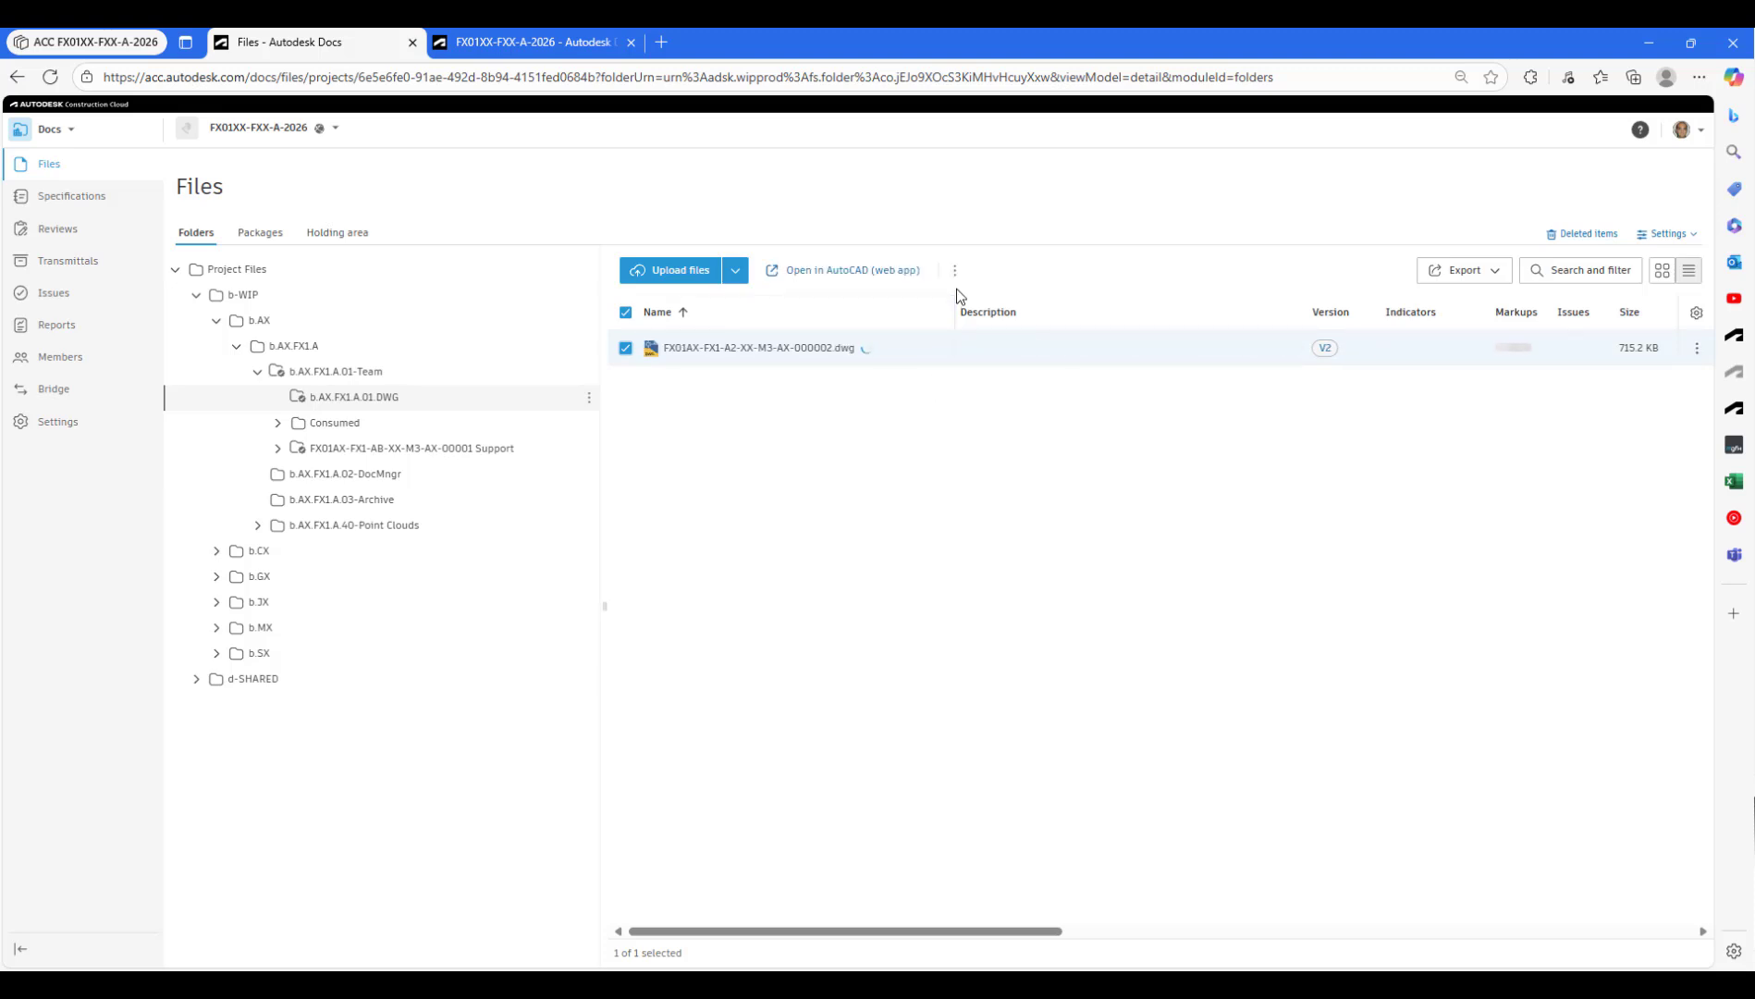
pyautogui.click(954, 271)
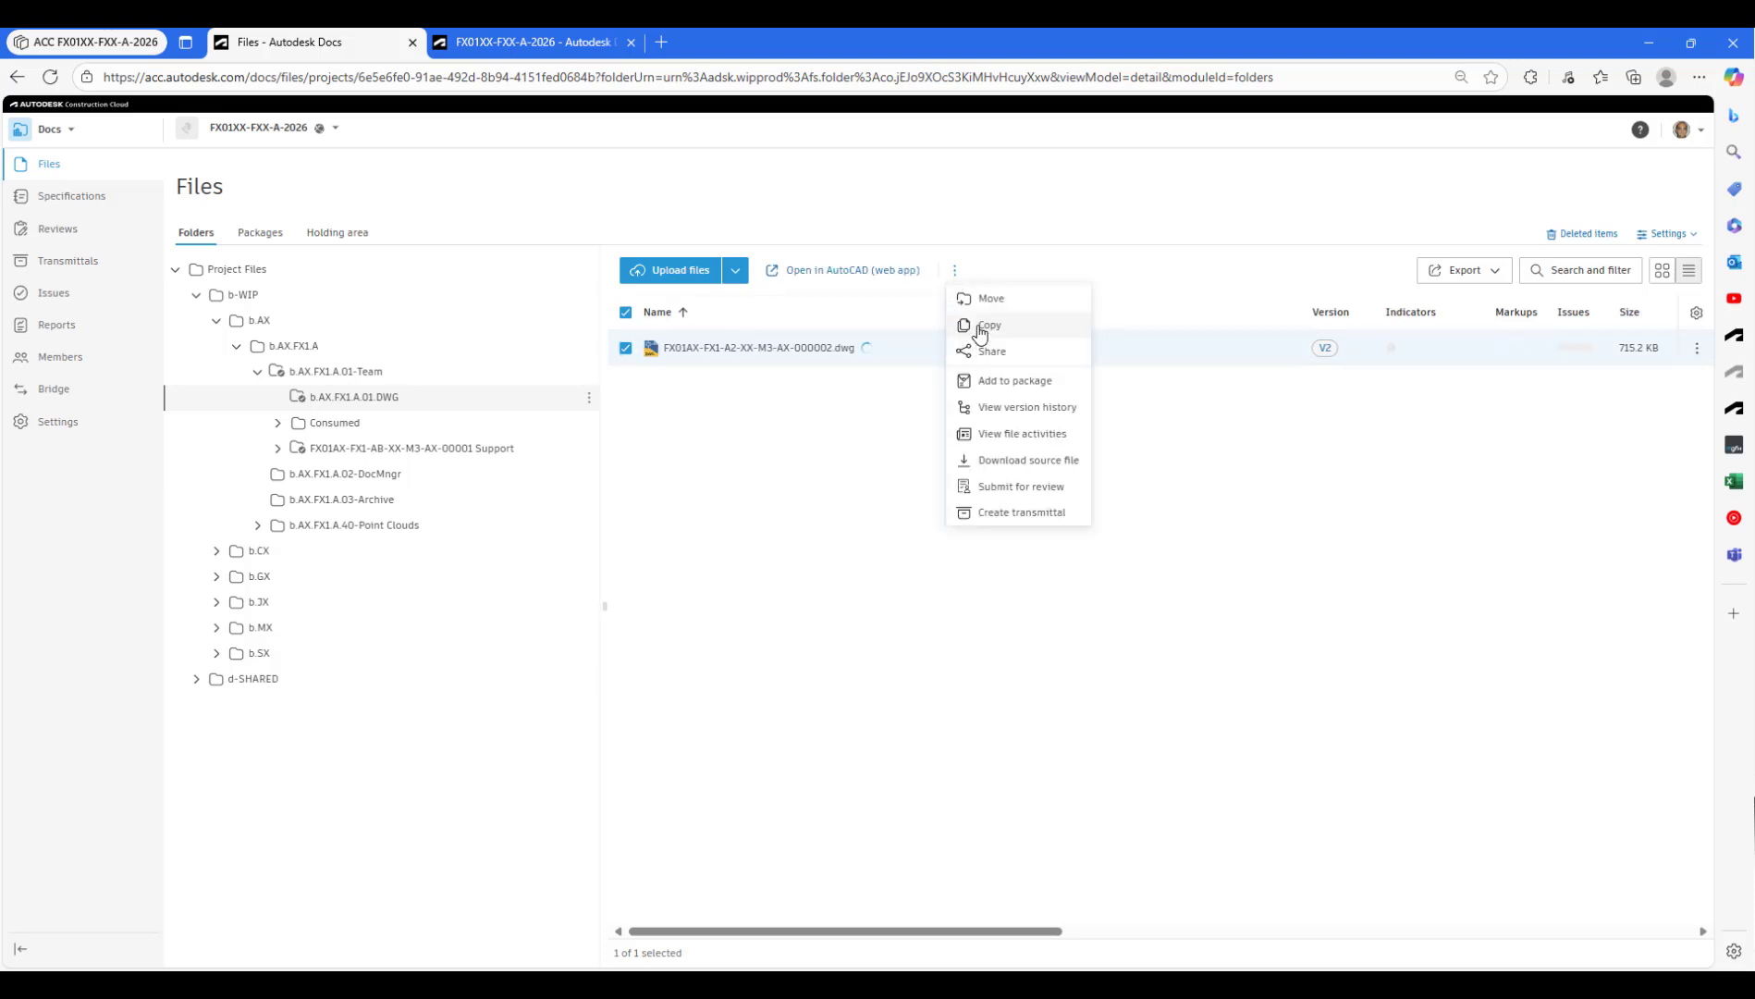
pyautogui.click(982, 329)
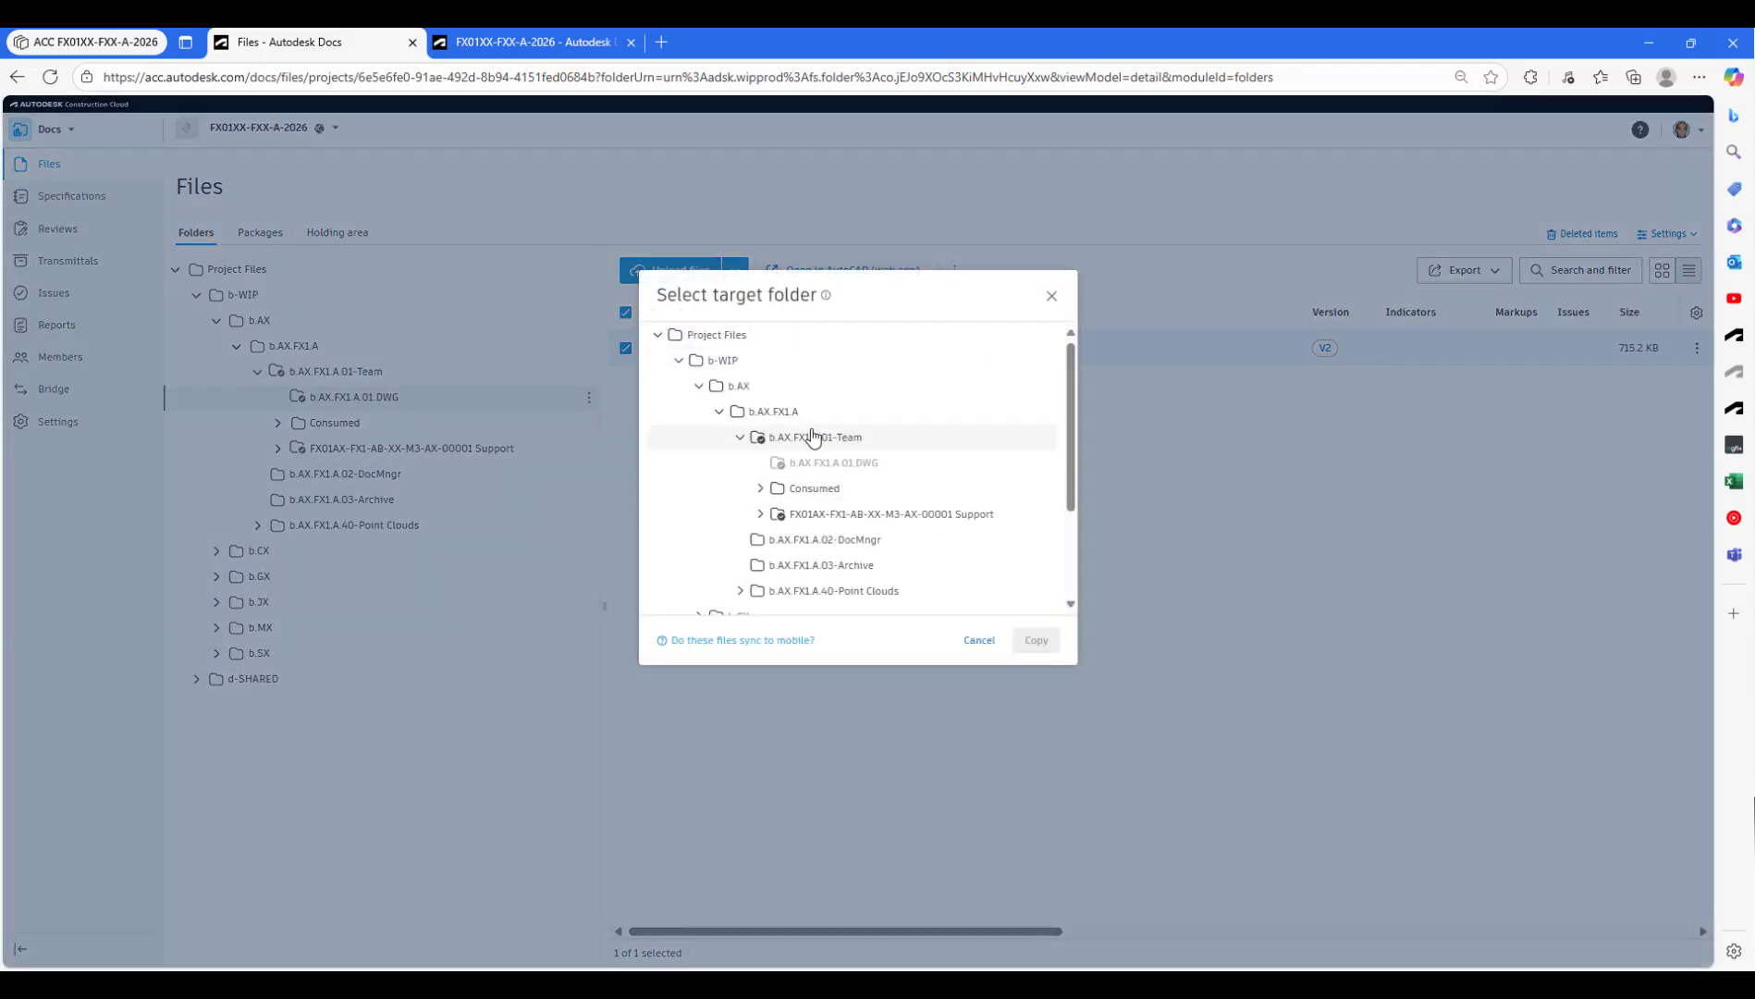
pyautogui.click(812, 435)
pyautogui.click(1028, 643)
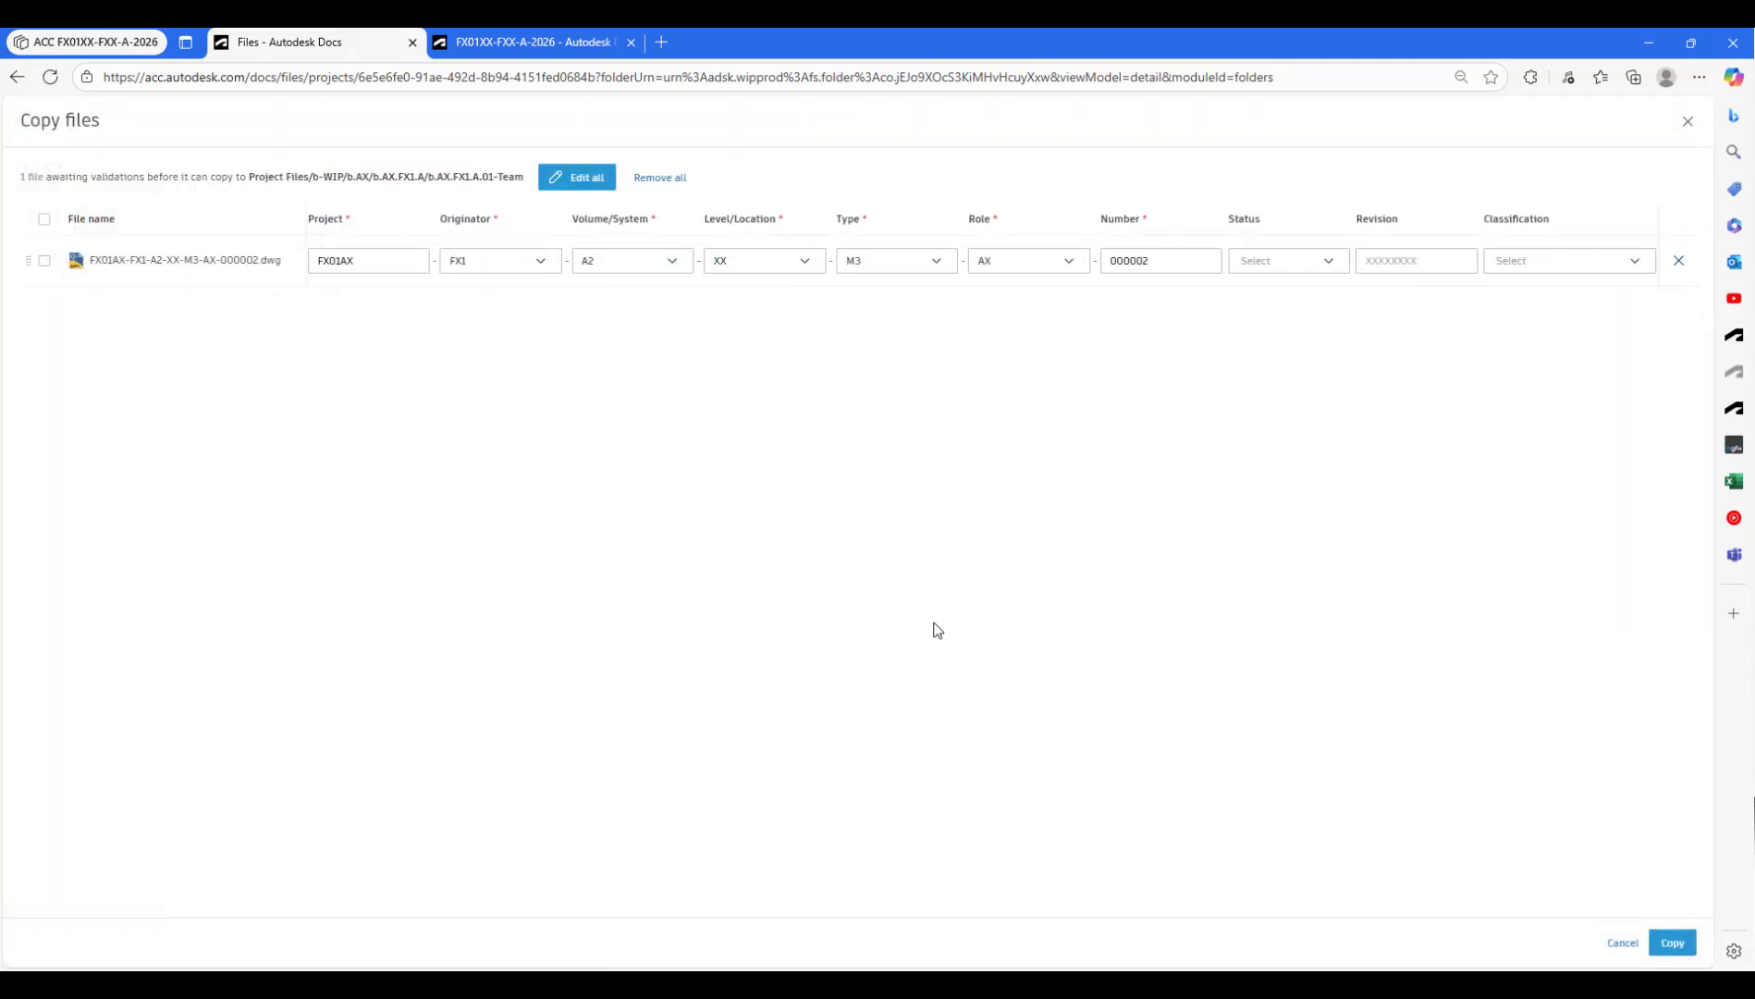
pyautogui.click(1671, 942)
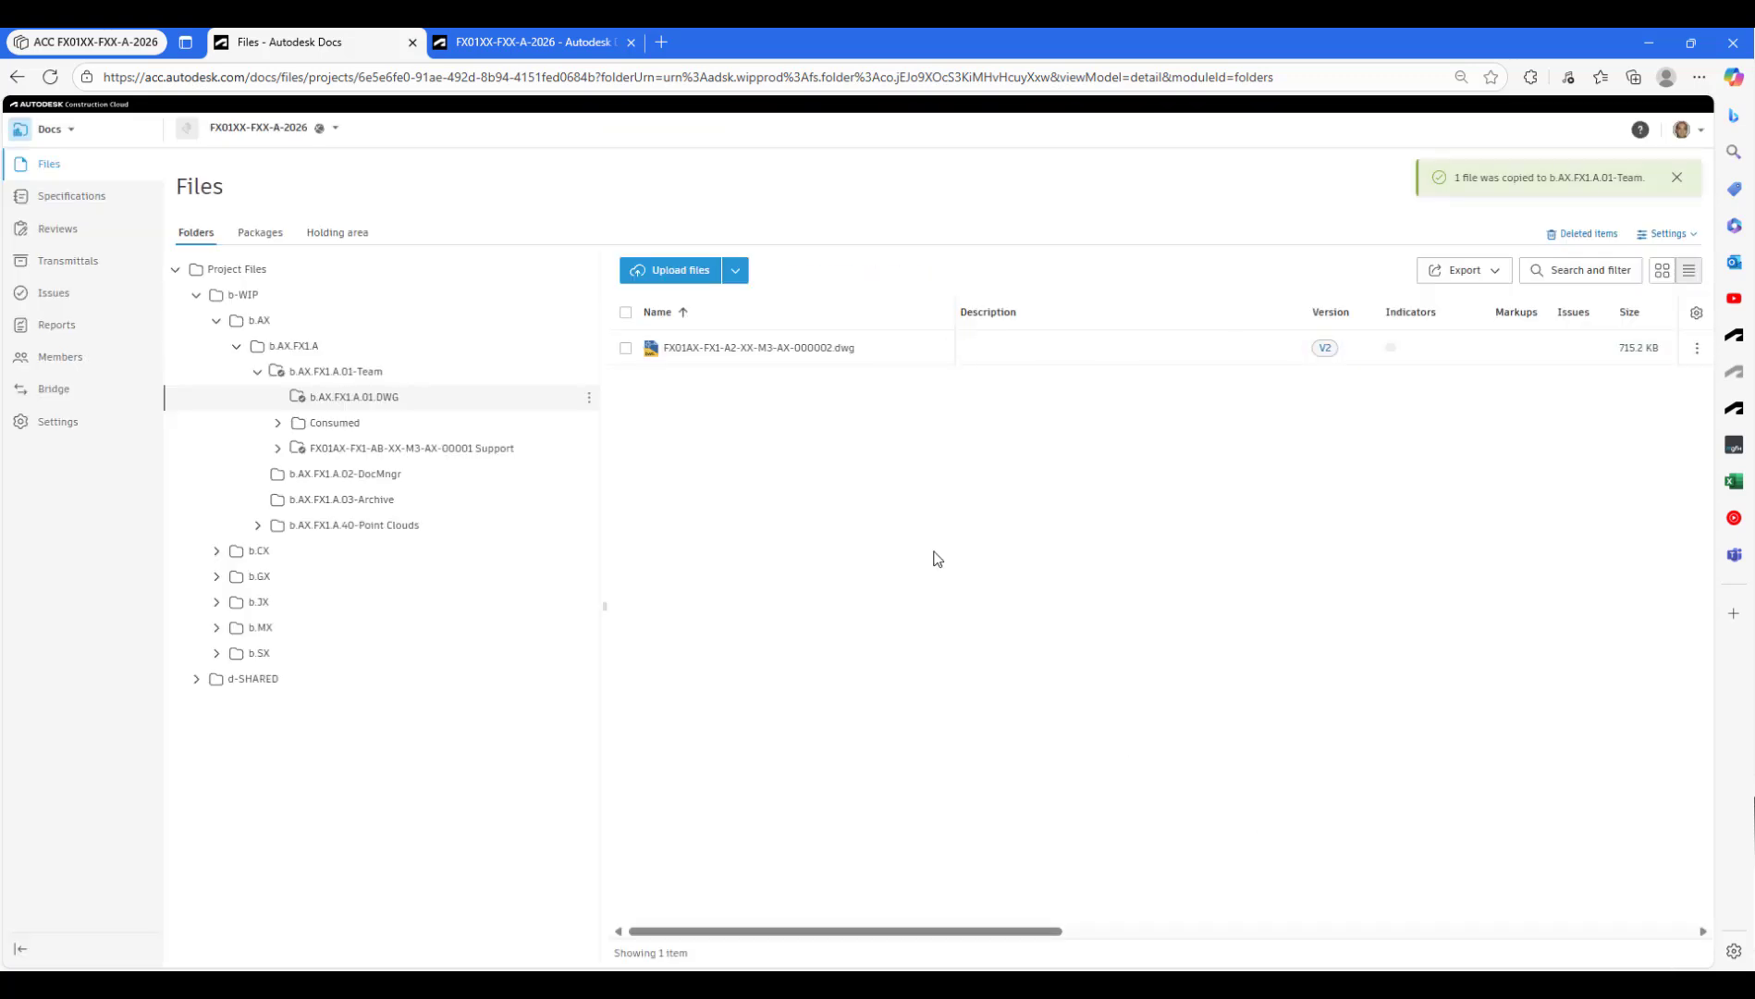
# - Compare the drawing's versions in the b.AX.FX1.A.01-Team folder and its b.AX.FX1.A.01.DWG subfolder
pyautogui.click(406, 370)
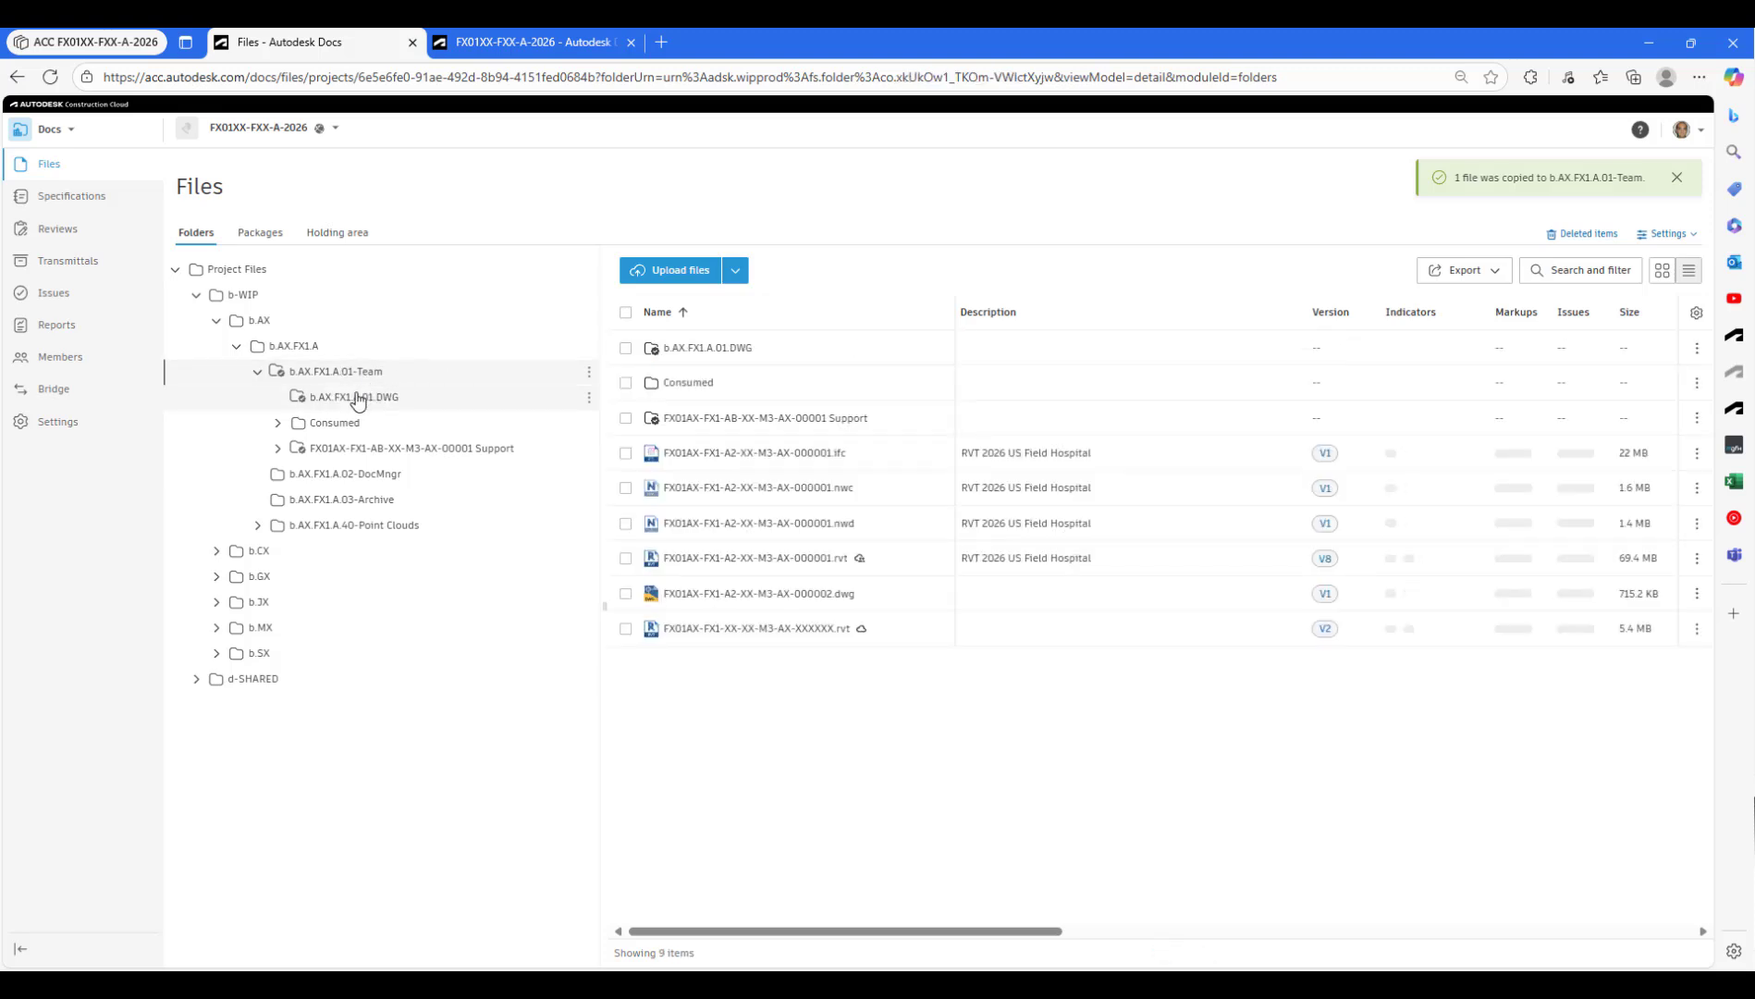
pyautogui.click(364, 400)
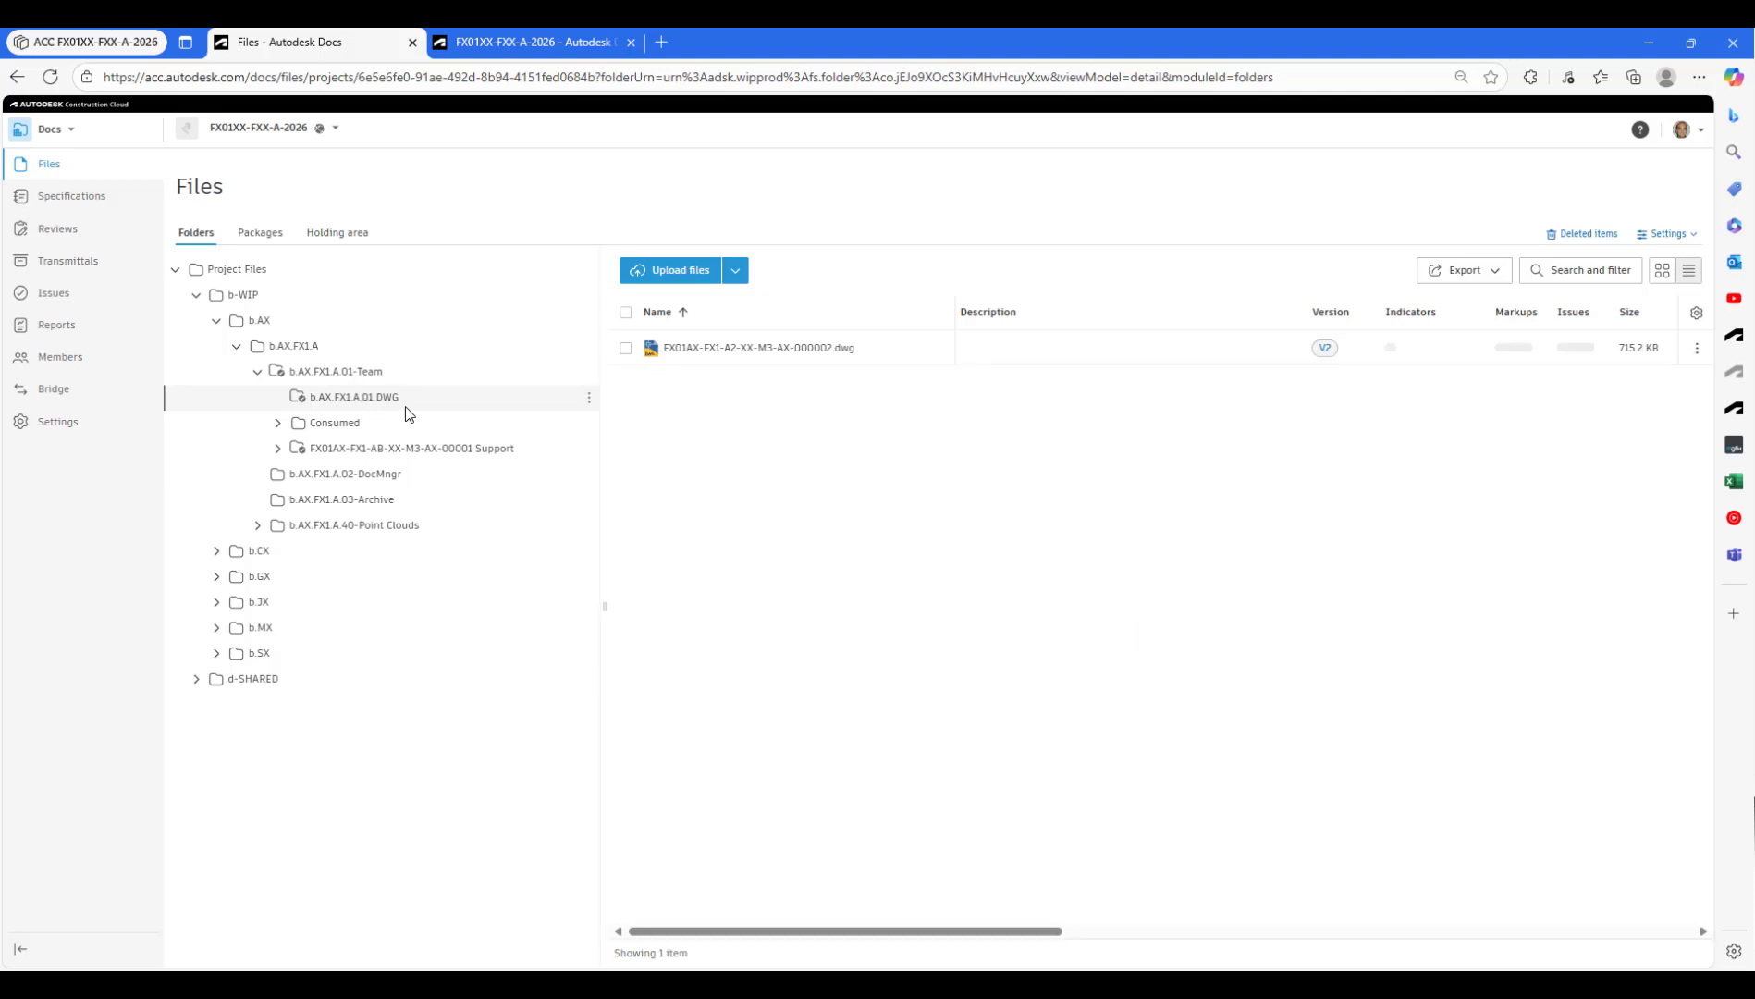
pyautogui.click(352, 372)
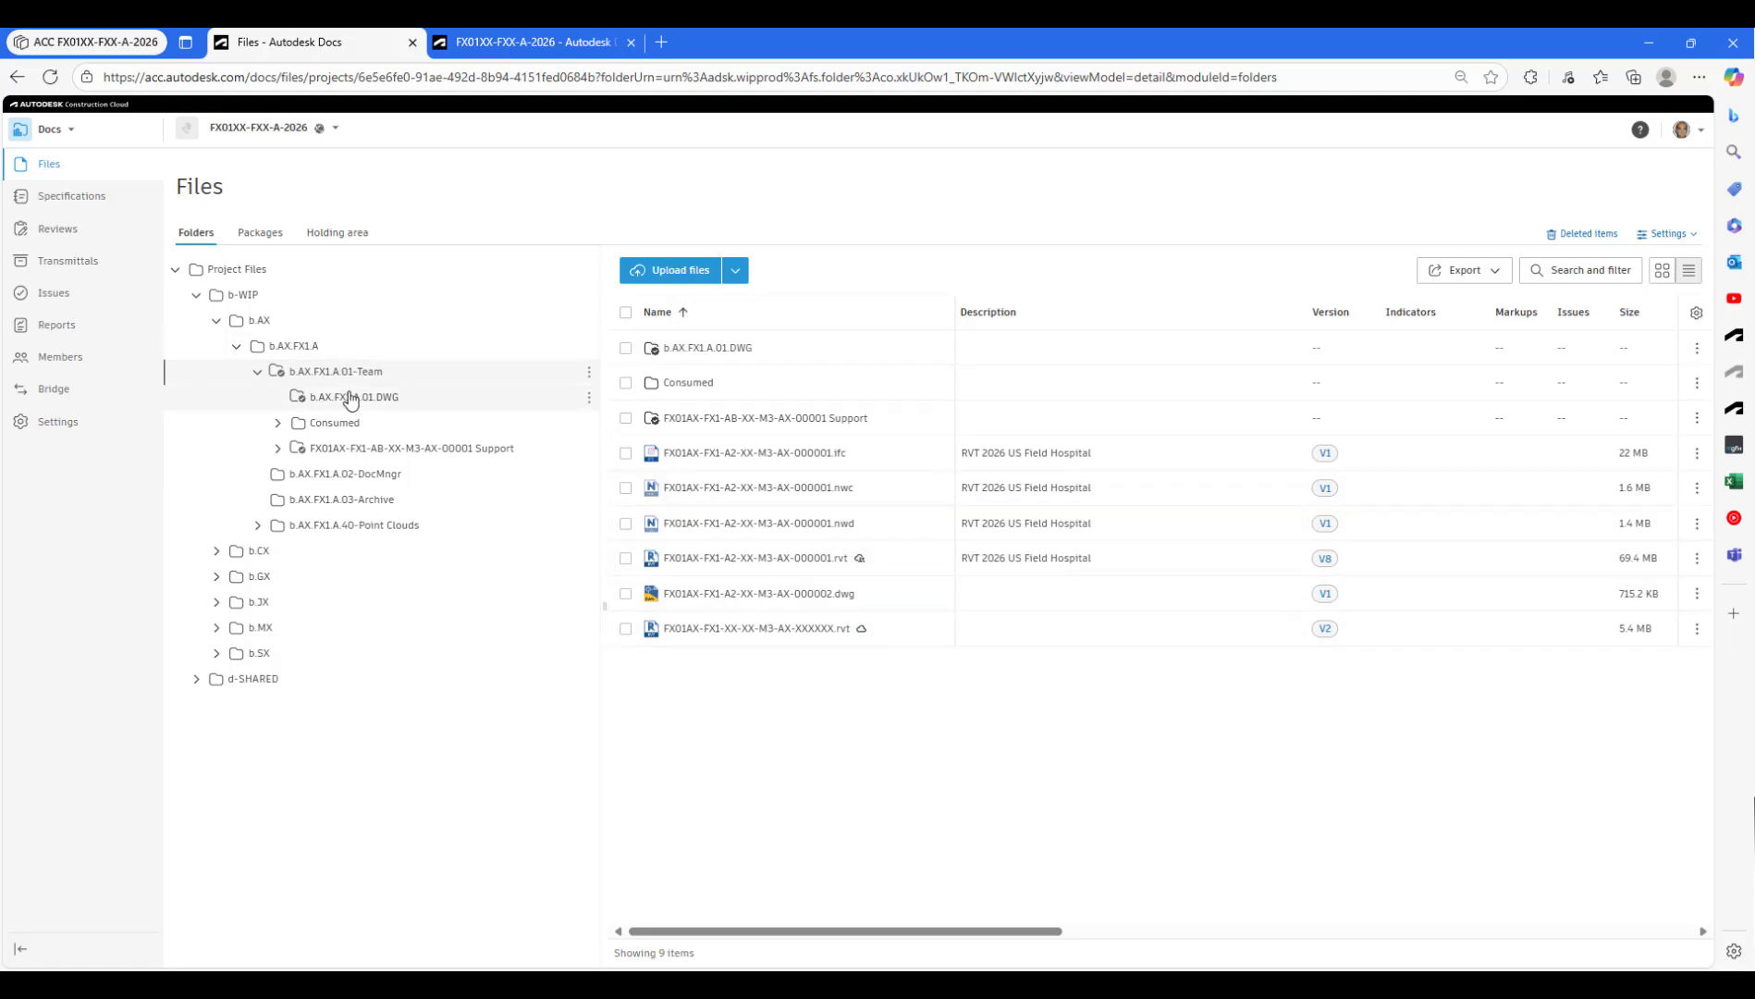
# - In Design Collaboration, start a new package for team AX.FX1.A and list its available models
pyautogui.click(536, 53)
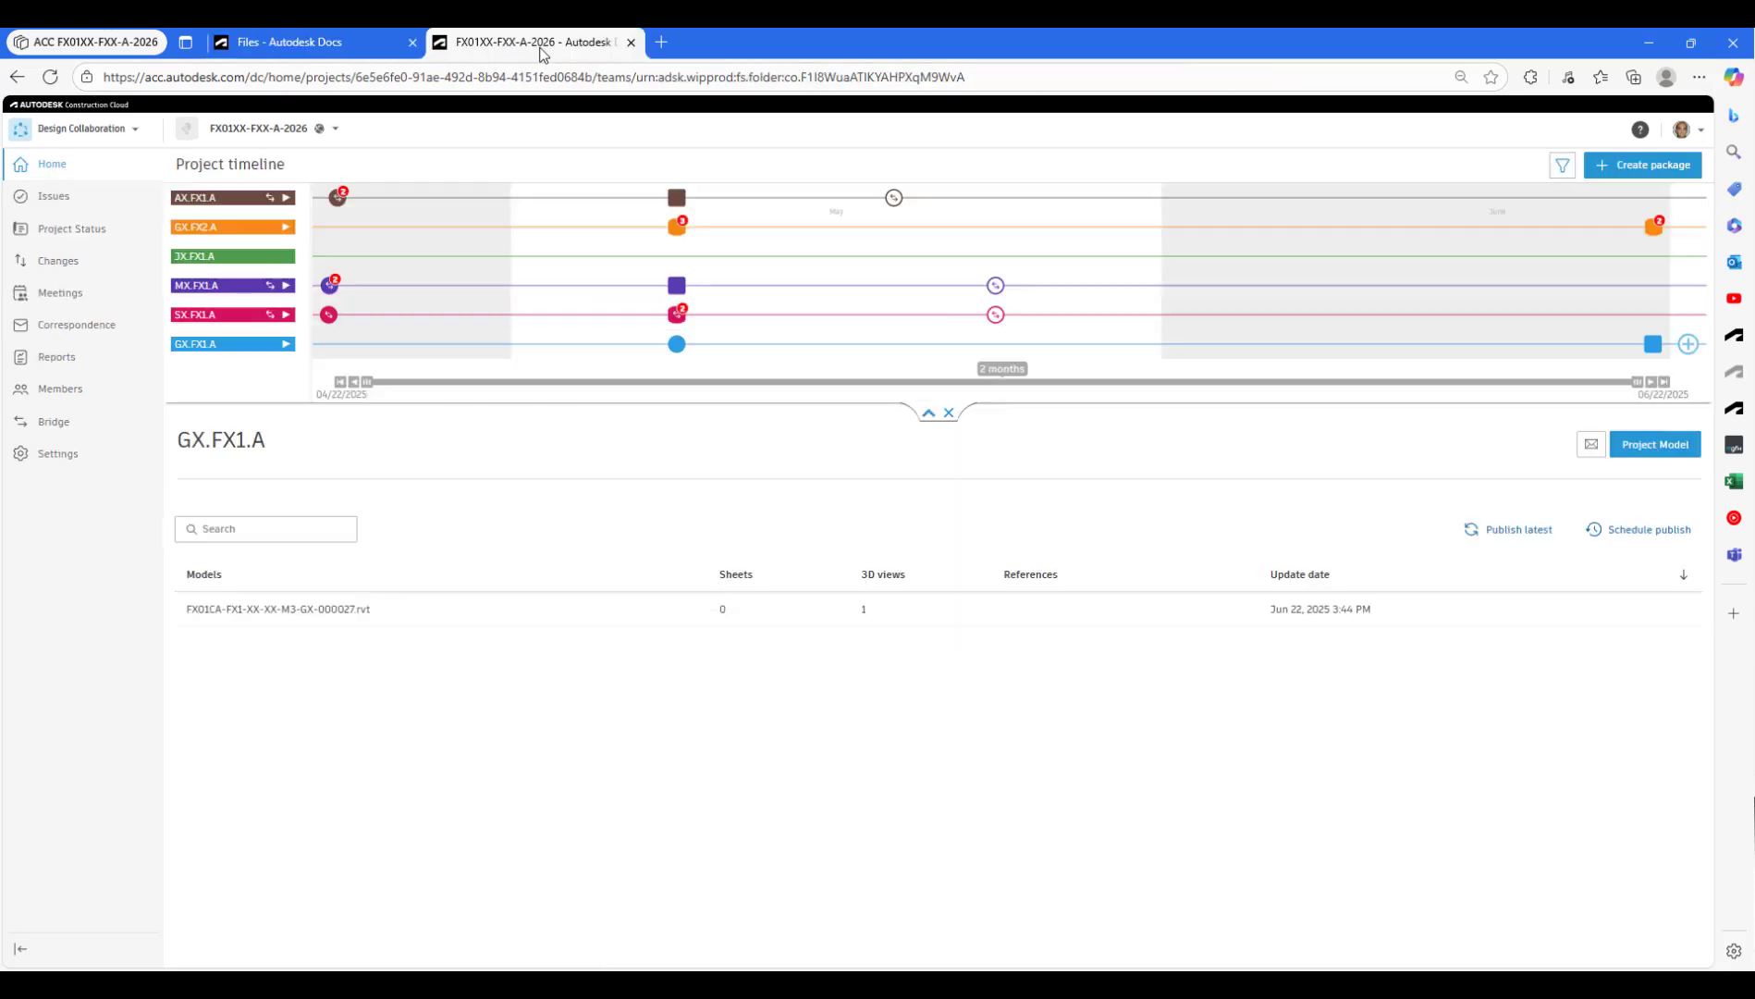
pyautogui.click(211, 199)
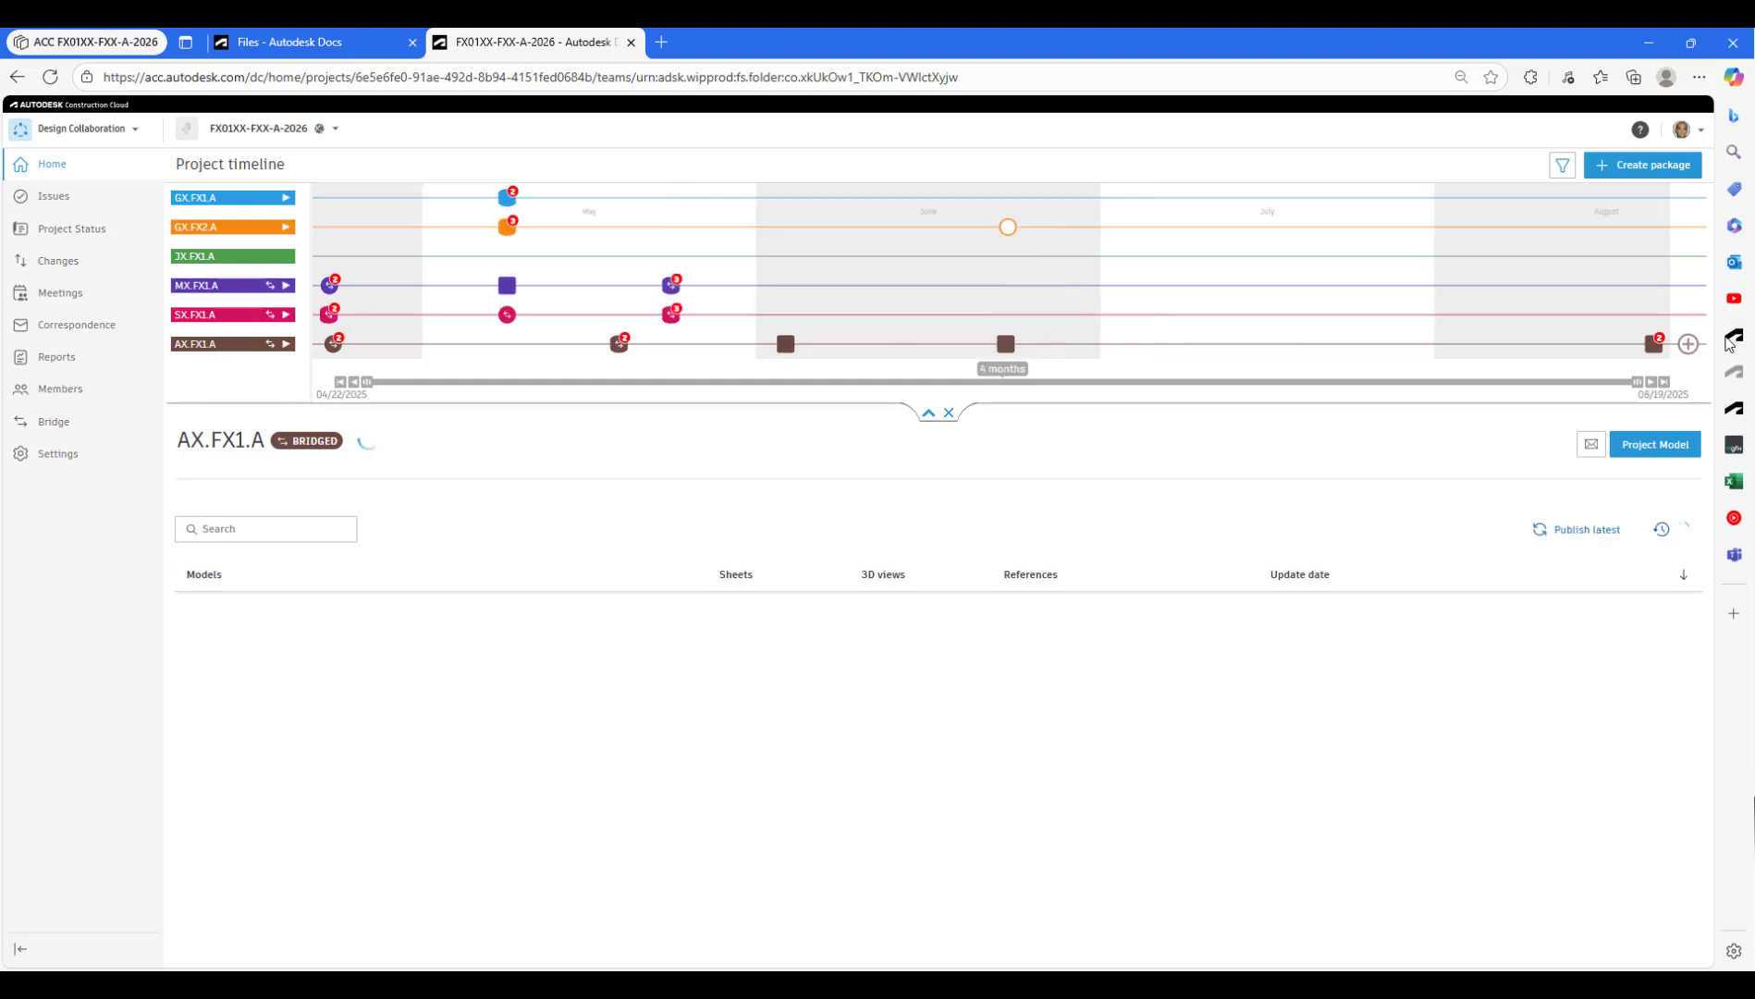
pyautogui.click(1687, 345)
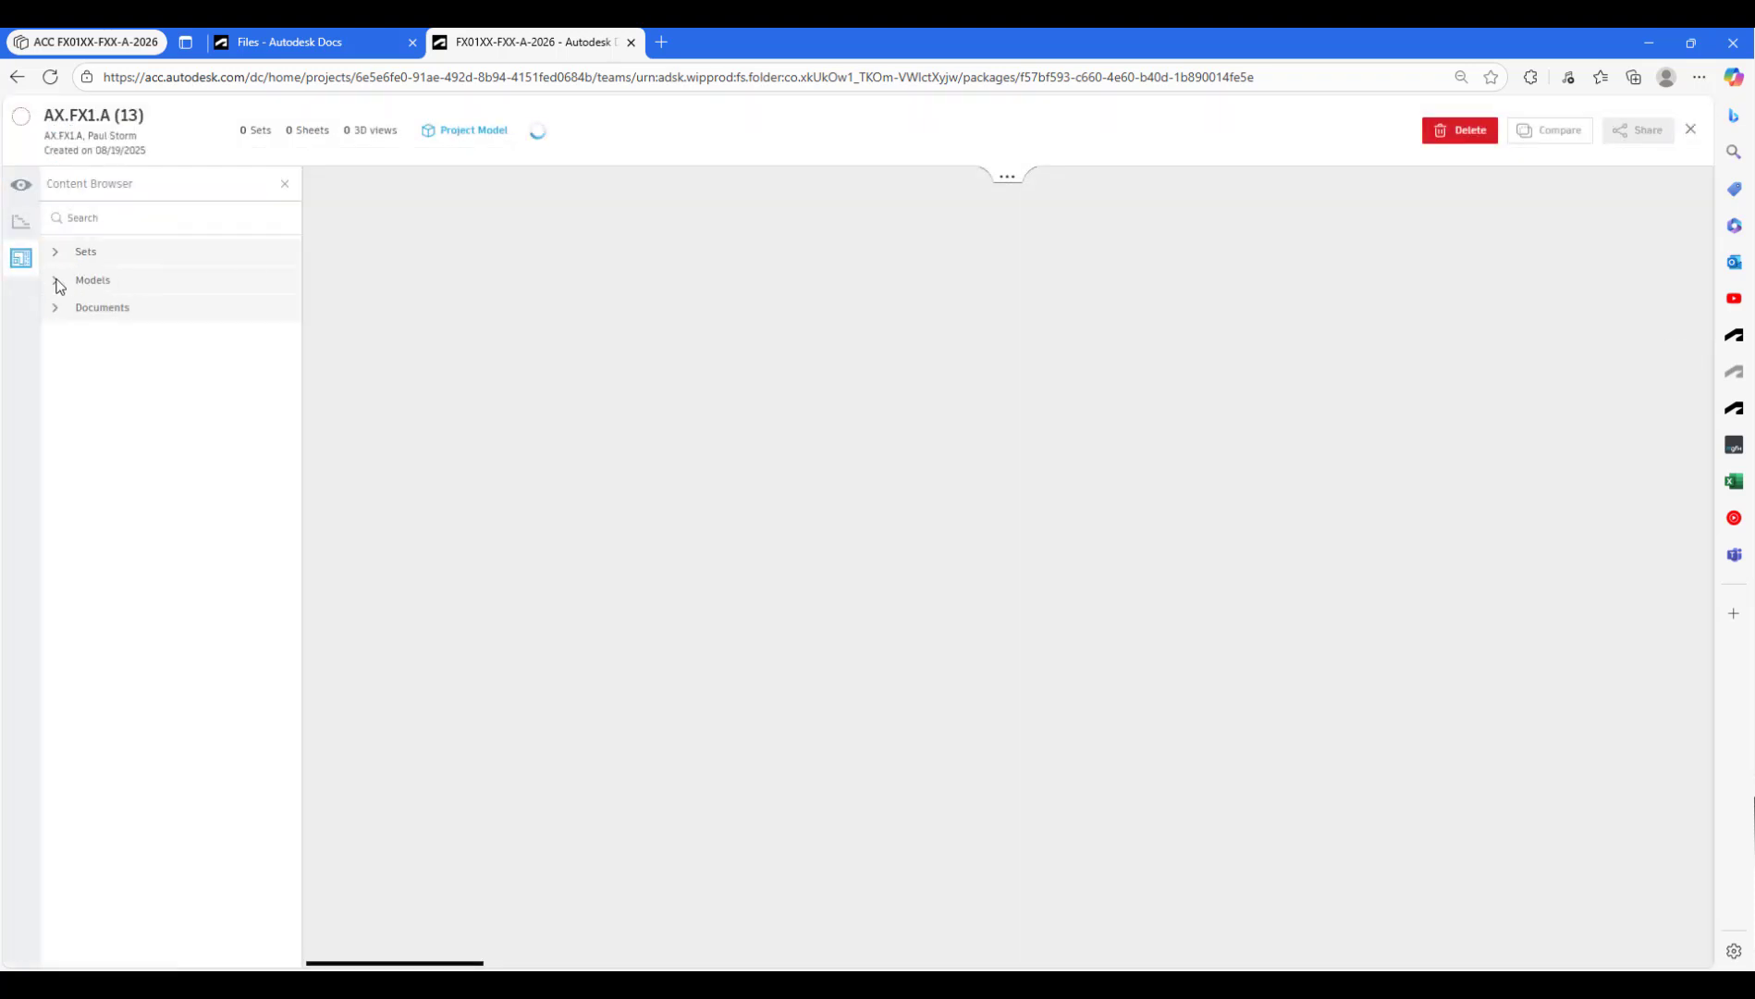
pyautogui.click(56, 281)
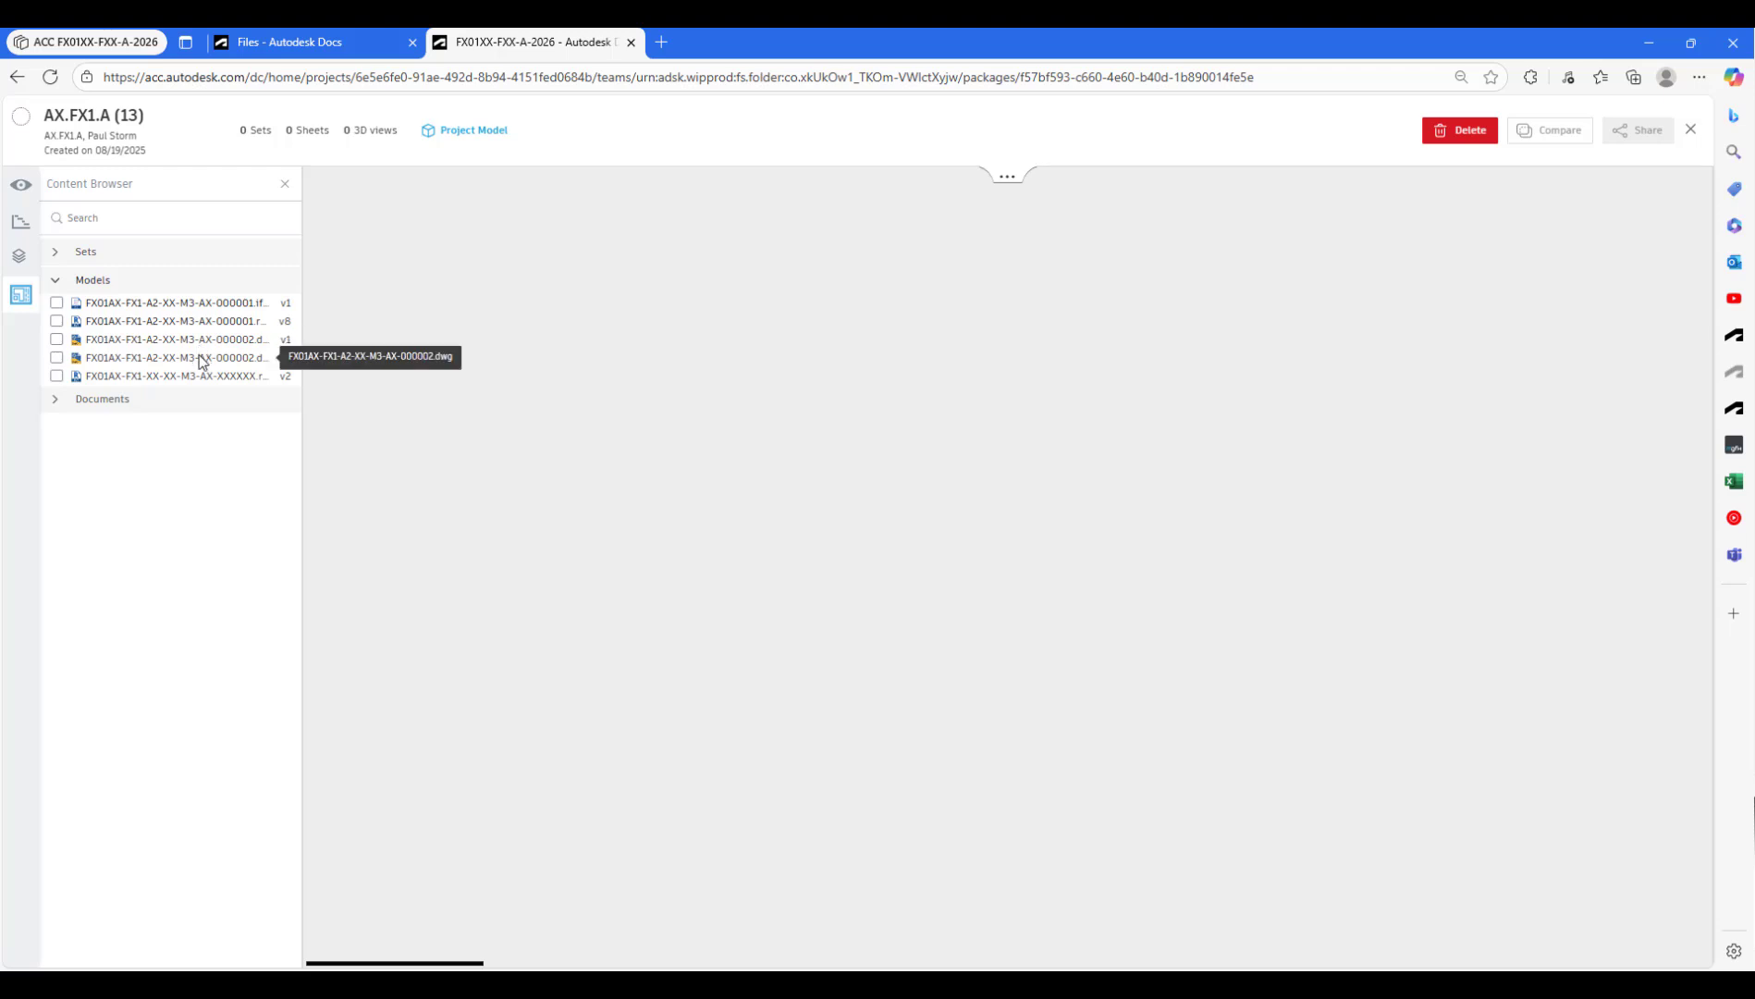
# - Examine the sets and models available to the new AX.FX1.A package
pyautogui.click(57, 253)
pyautogui.click(58, 255)
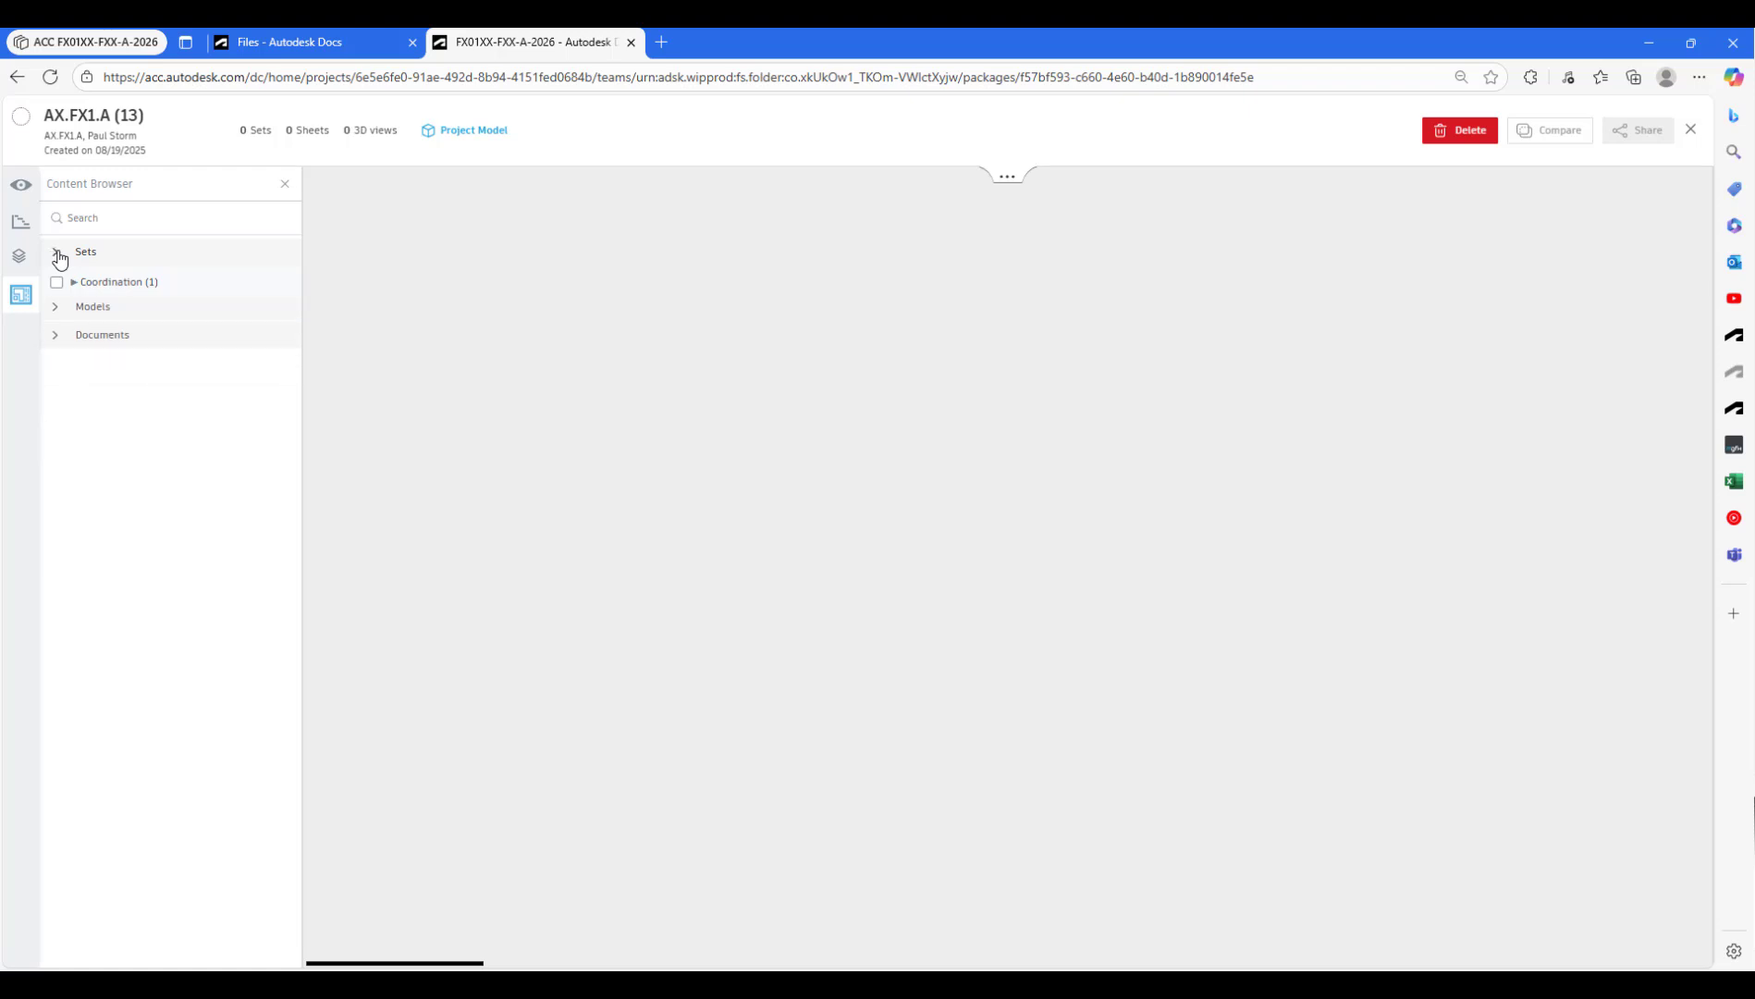
pyautogui.click(56, 283)
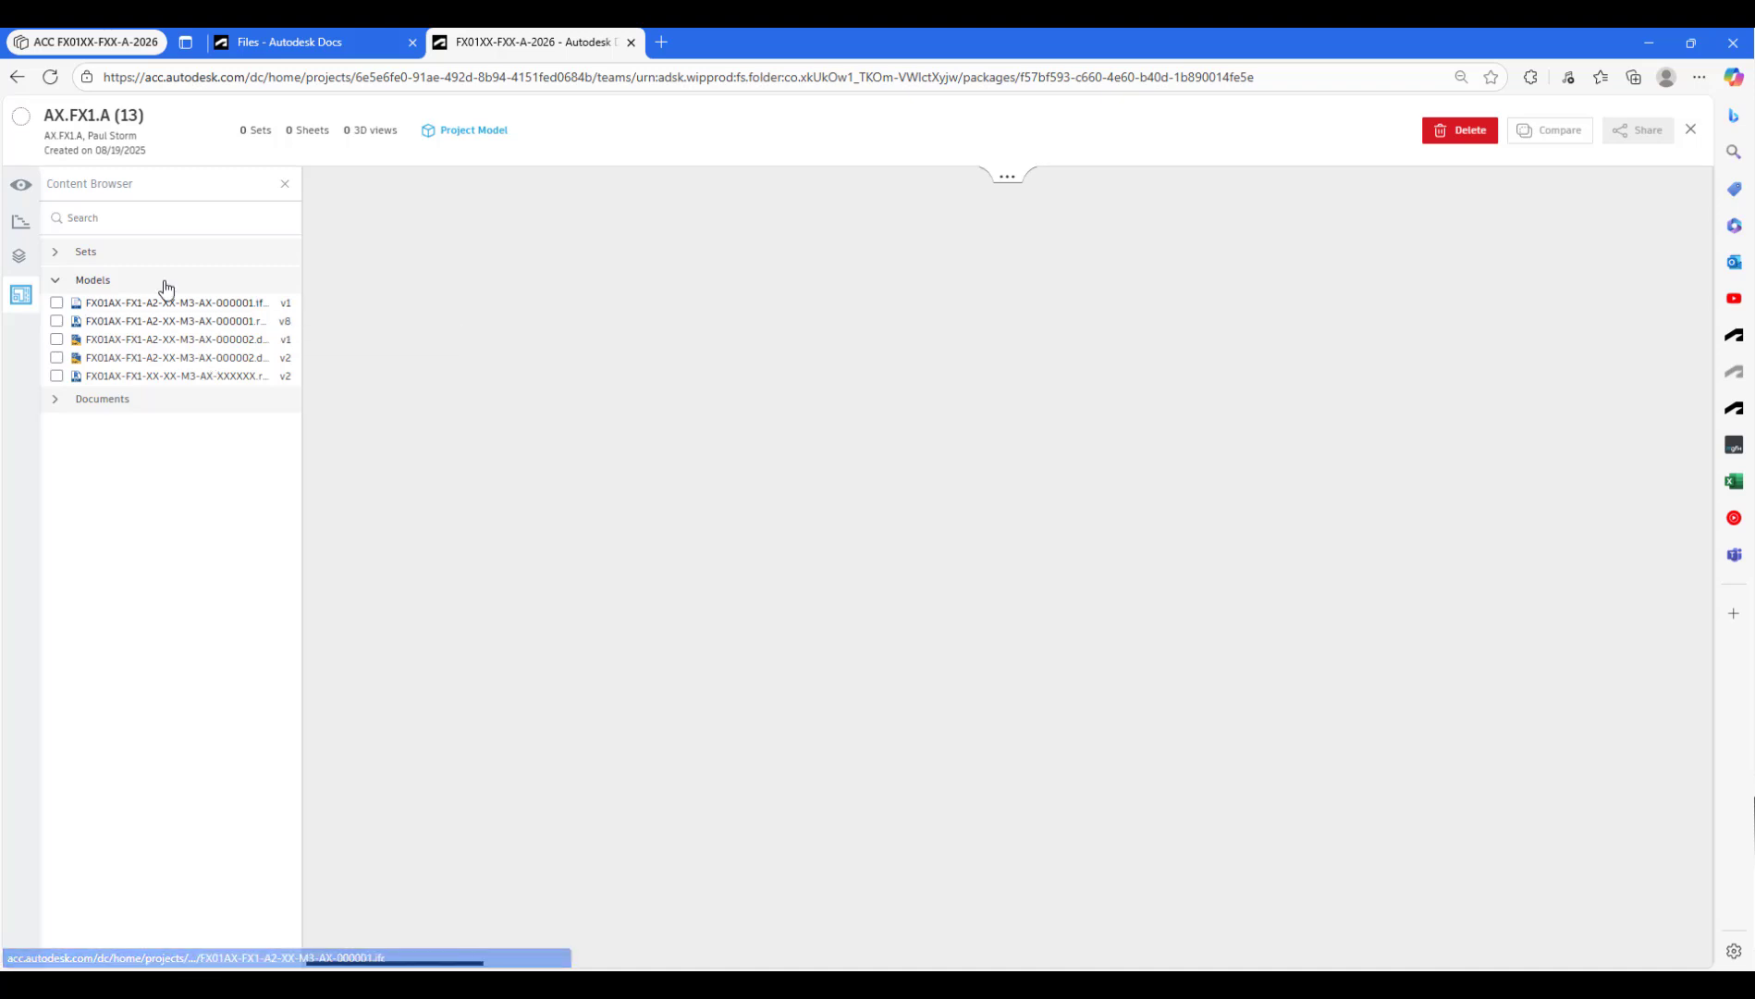
# - Switch to Autodesk Docs and move the b.AX.FX1.A.01.DWG folder out of b.AX.FX1.A.01-Team into the b.AX.FX1.A folder
pyautogui.click(359, 43)
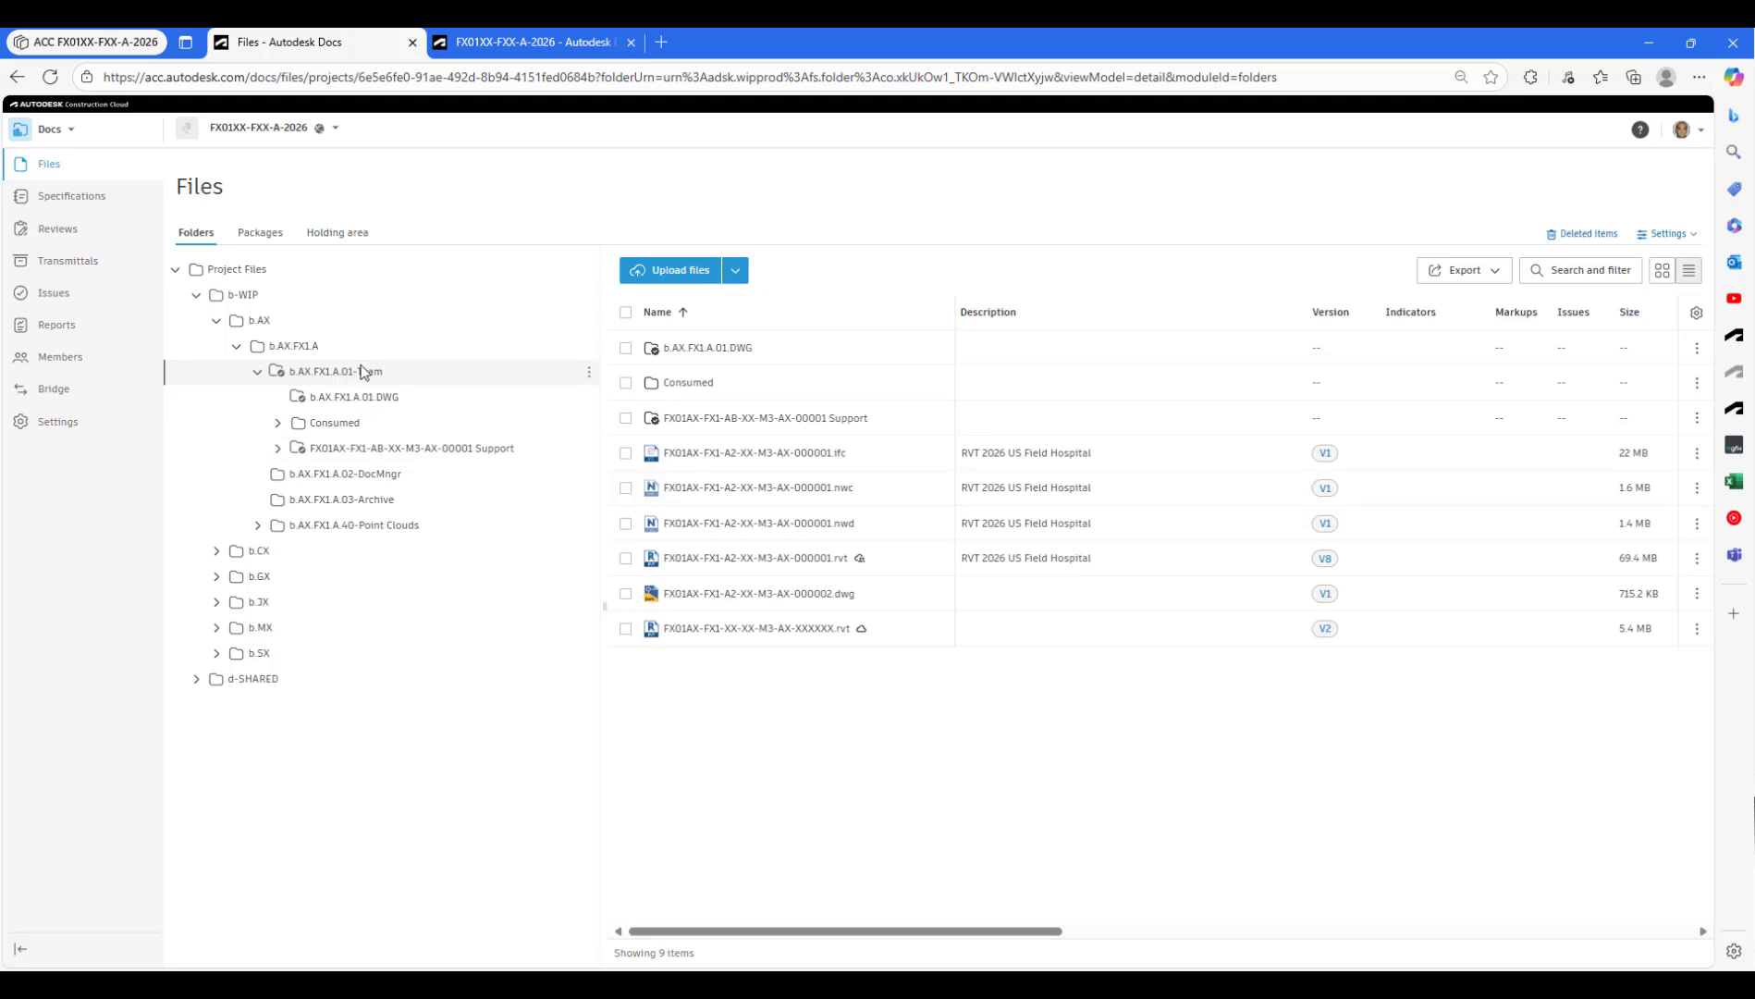
pyautogui.click(627, 348)
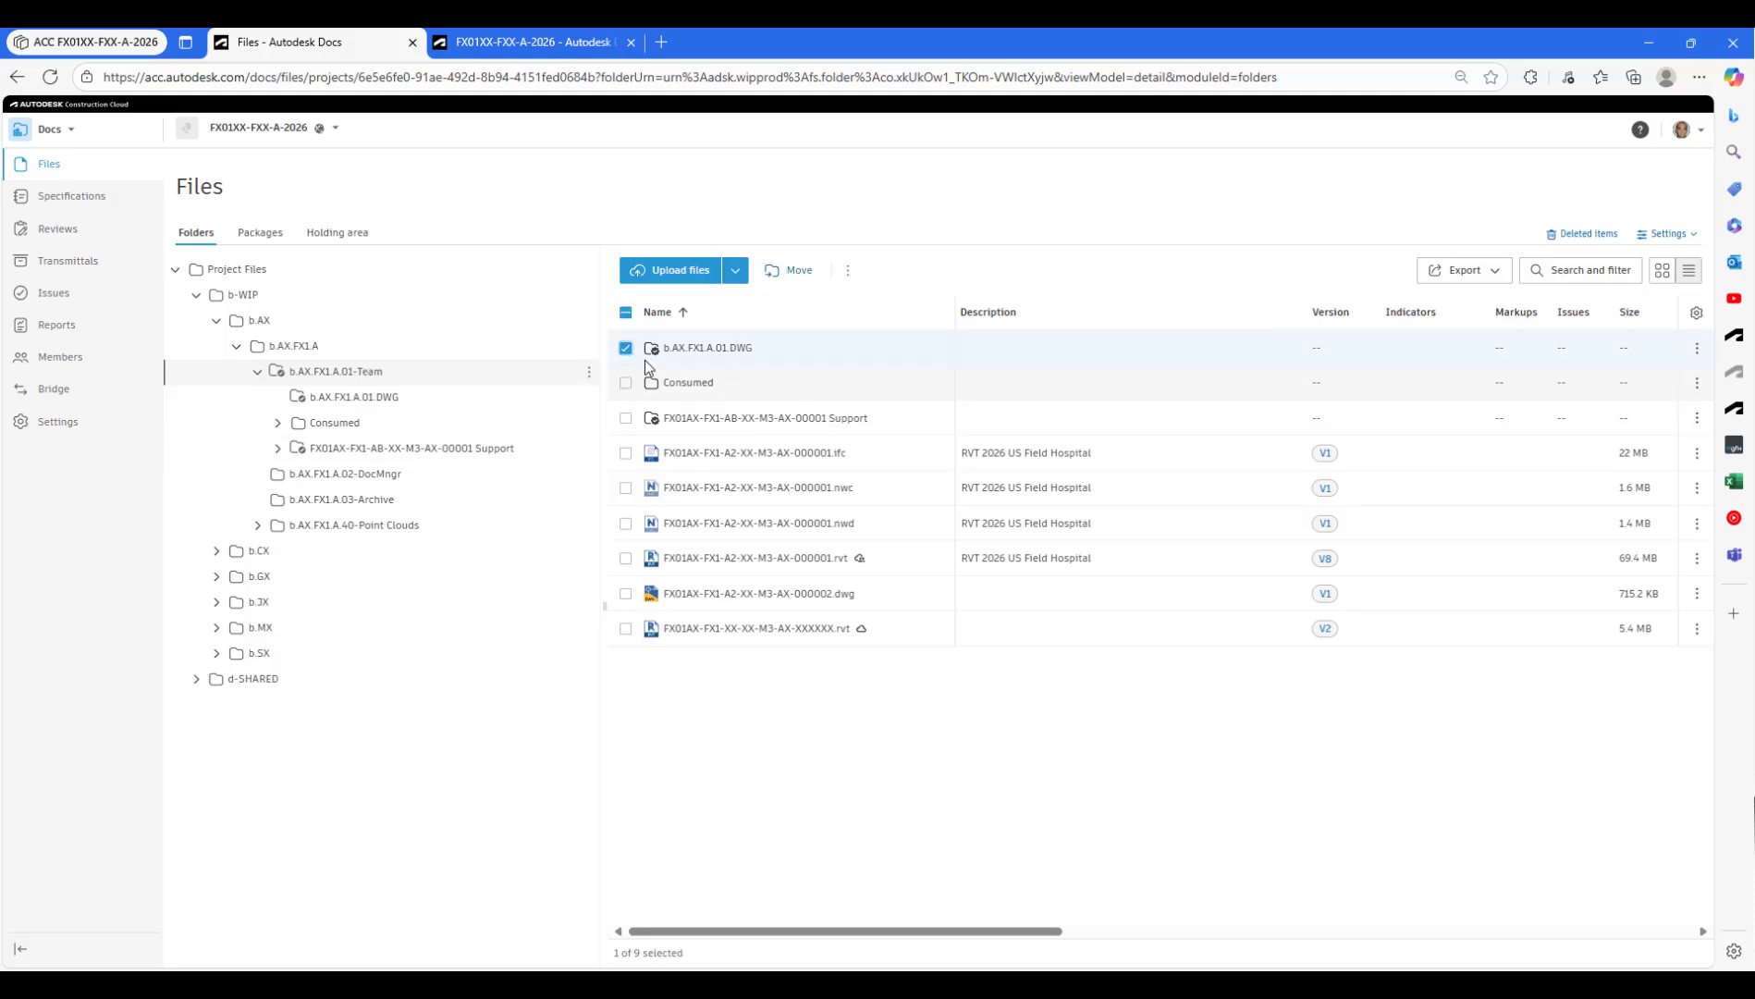
pyautogui.click(795, 275)
pyautogui.click(1026, 593)
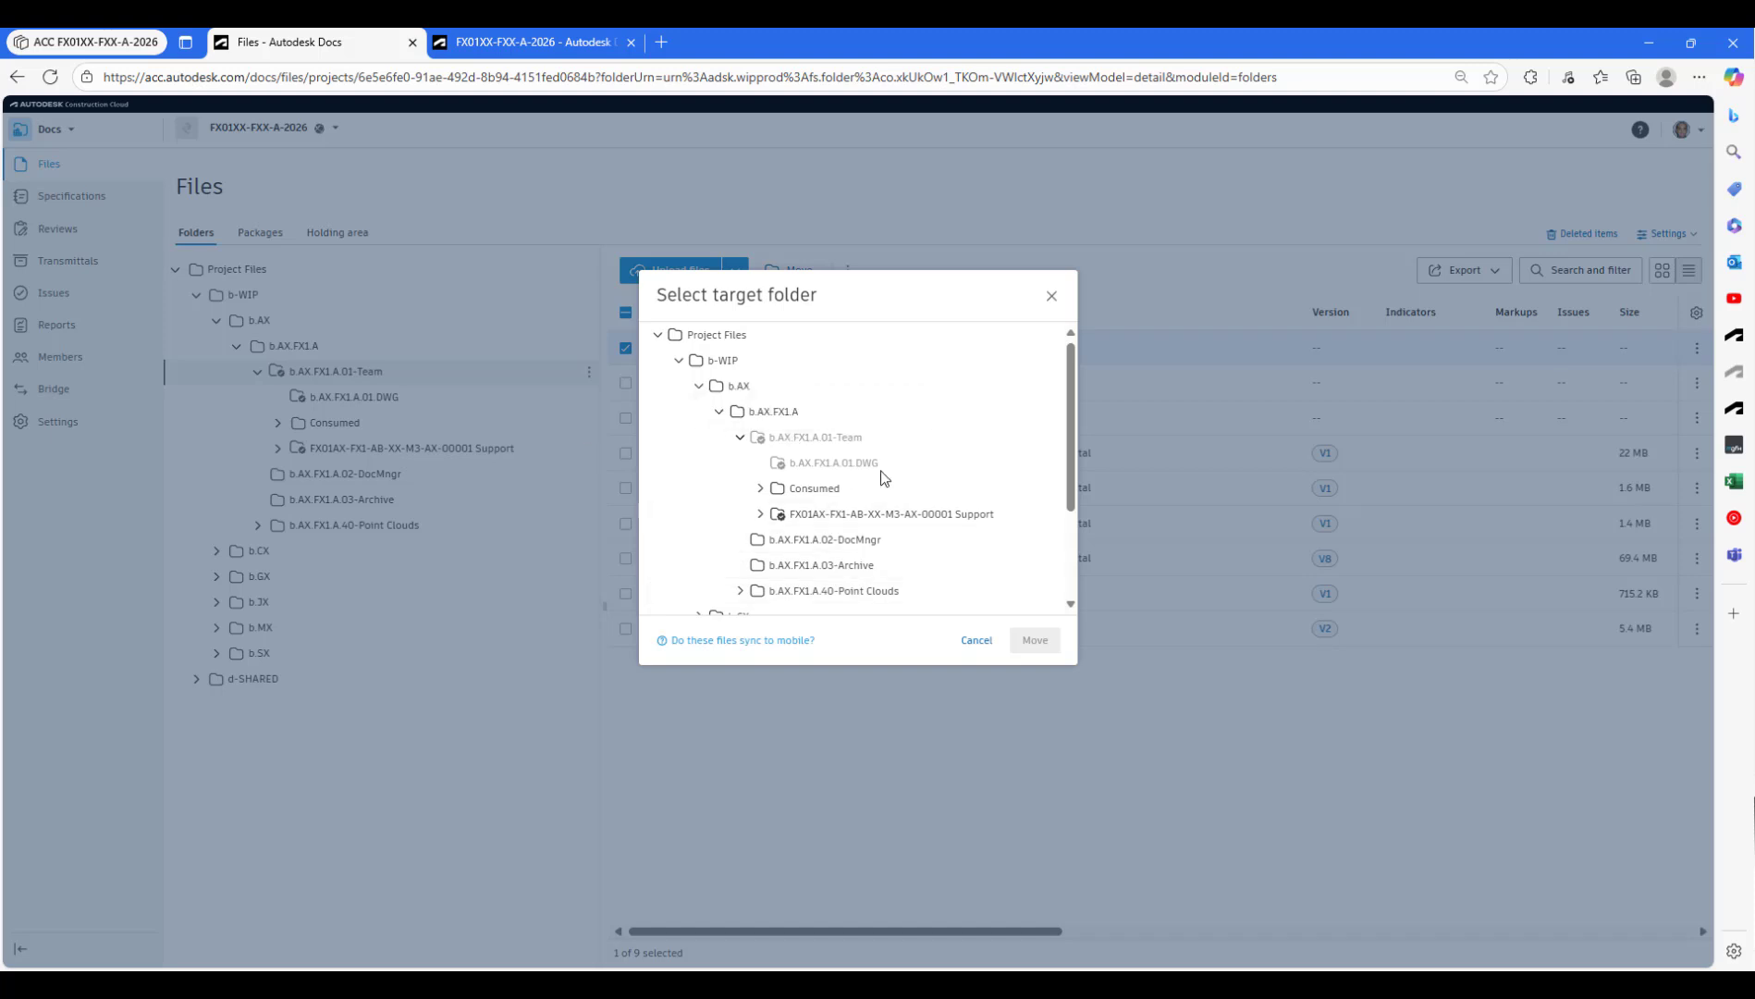
pyautogui.click(773, 411)
pyautogui.click(1050, 648)
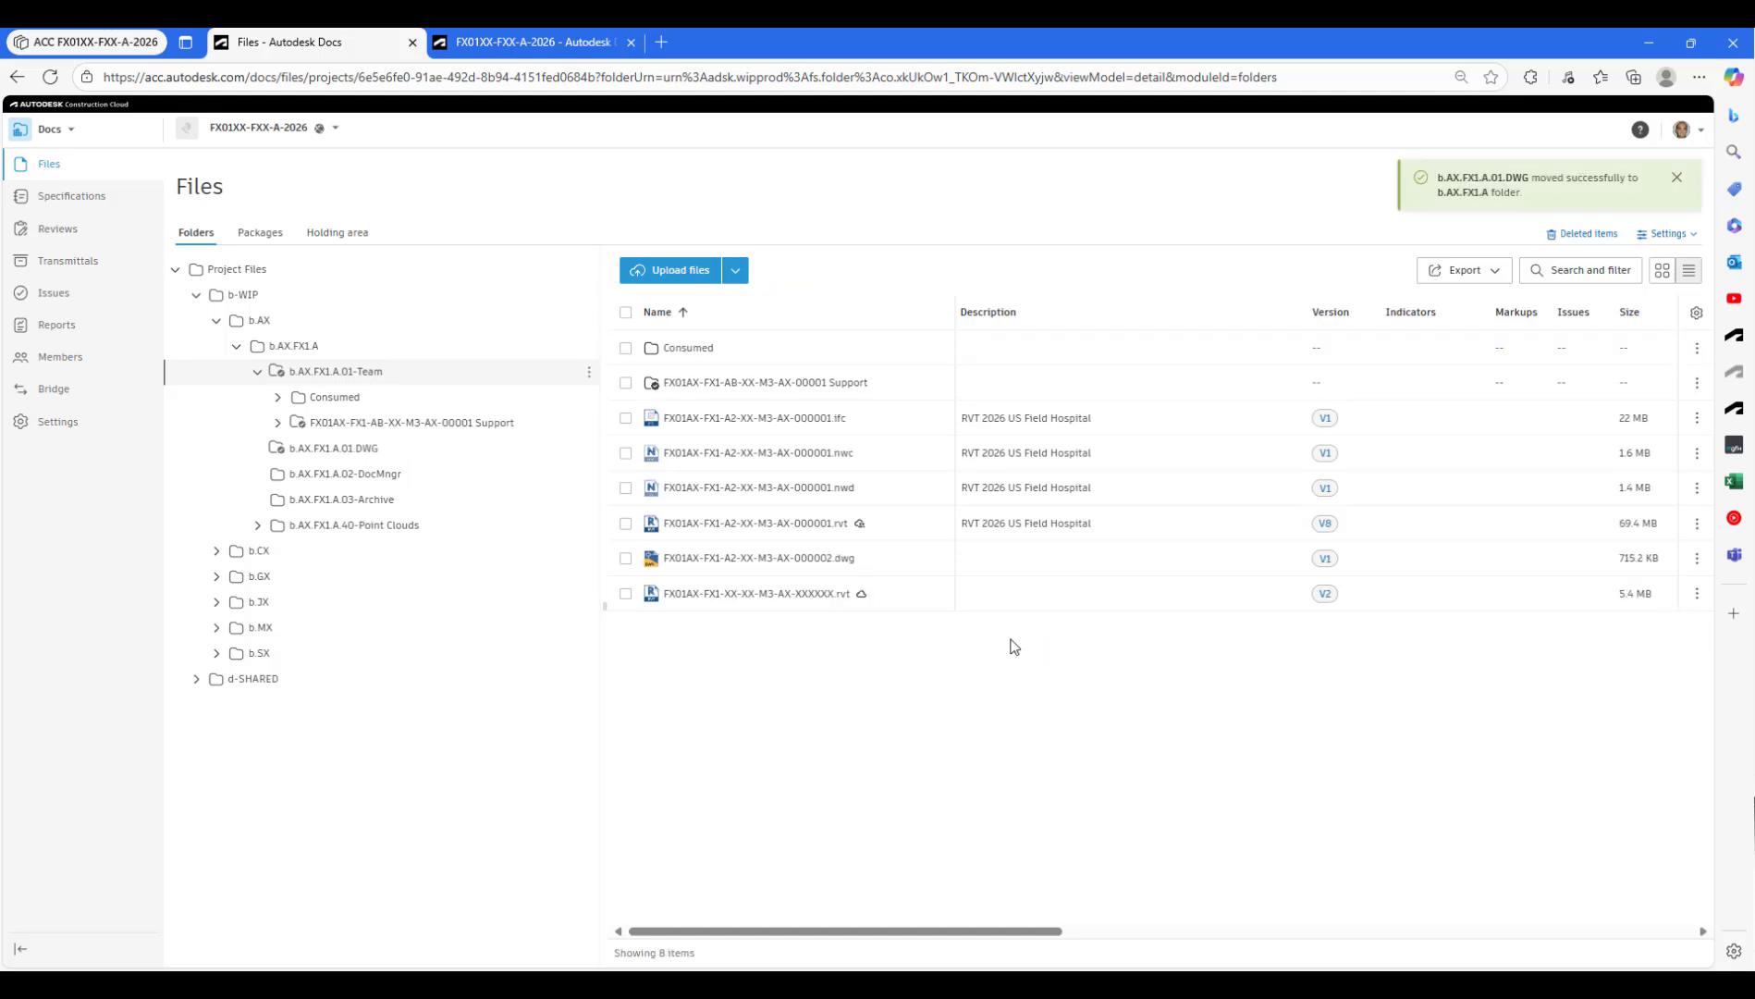
# - Collapse the b.AX.FX1.A.01-Team folder tree and compare the files in the relocated b.AX.FX1.A.01.DWG folder with those in b.AX.FX1.A.01-Team
pyautogui.click(258, 373)
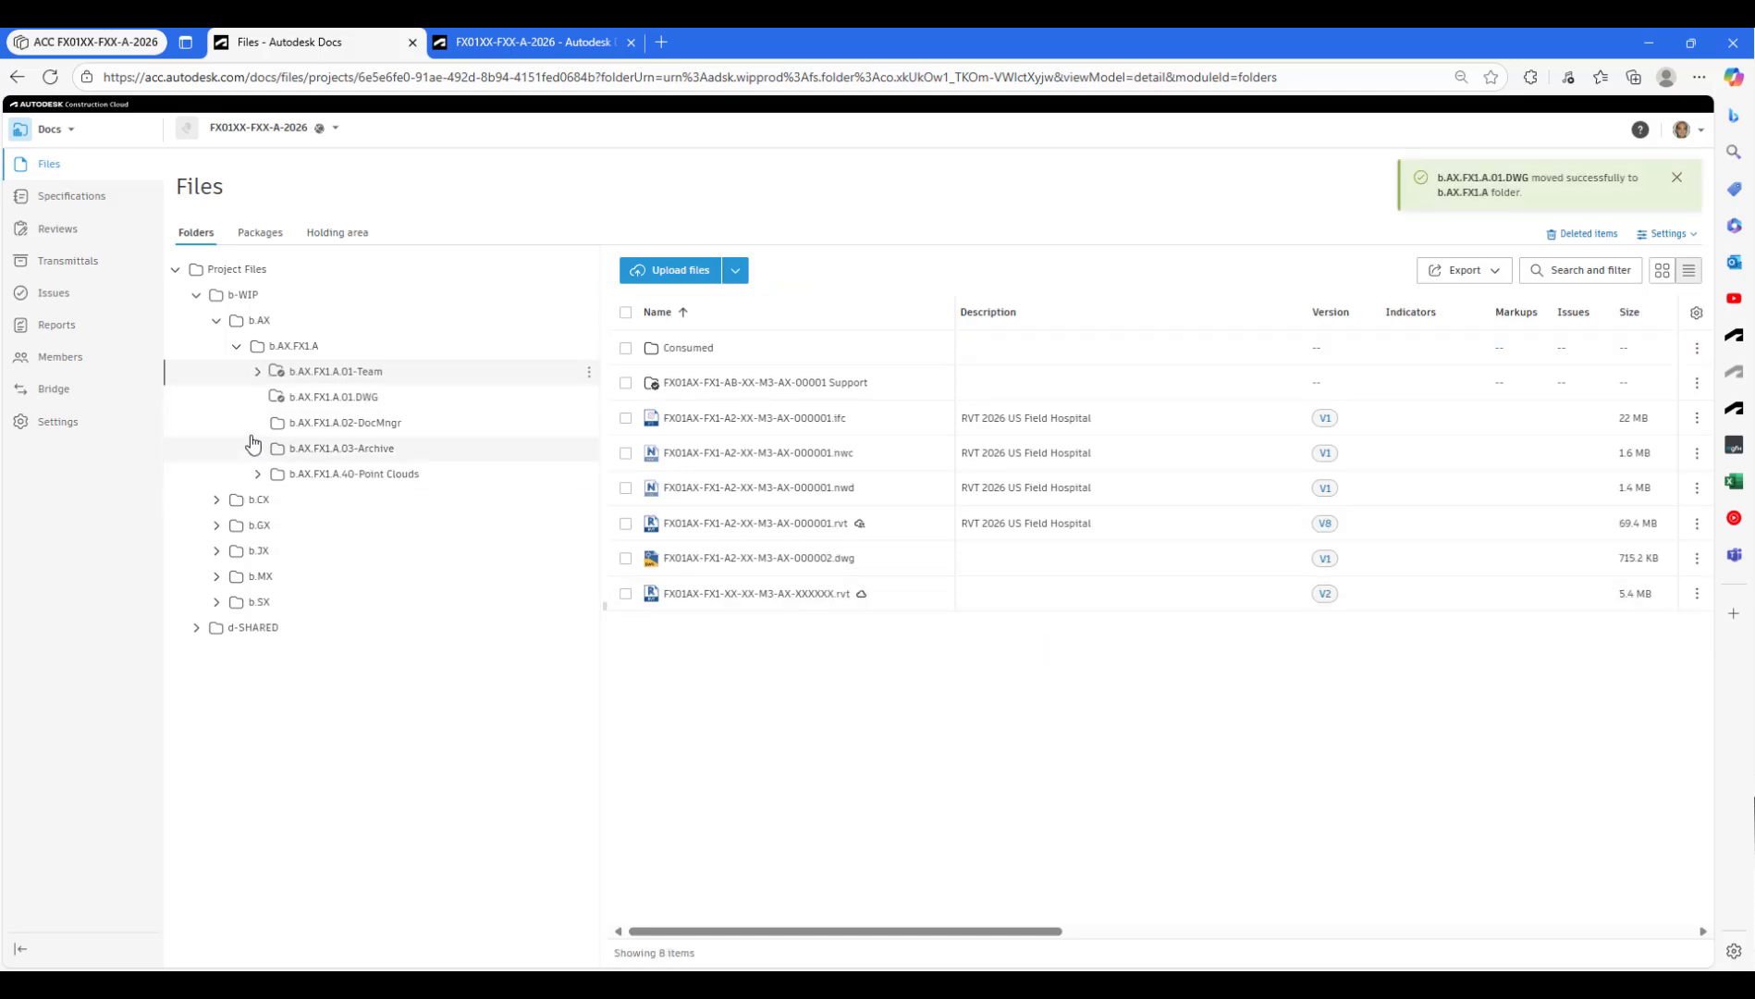
pyautogui.click(364, 399)
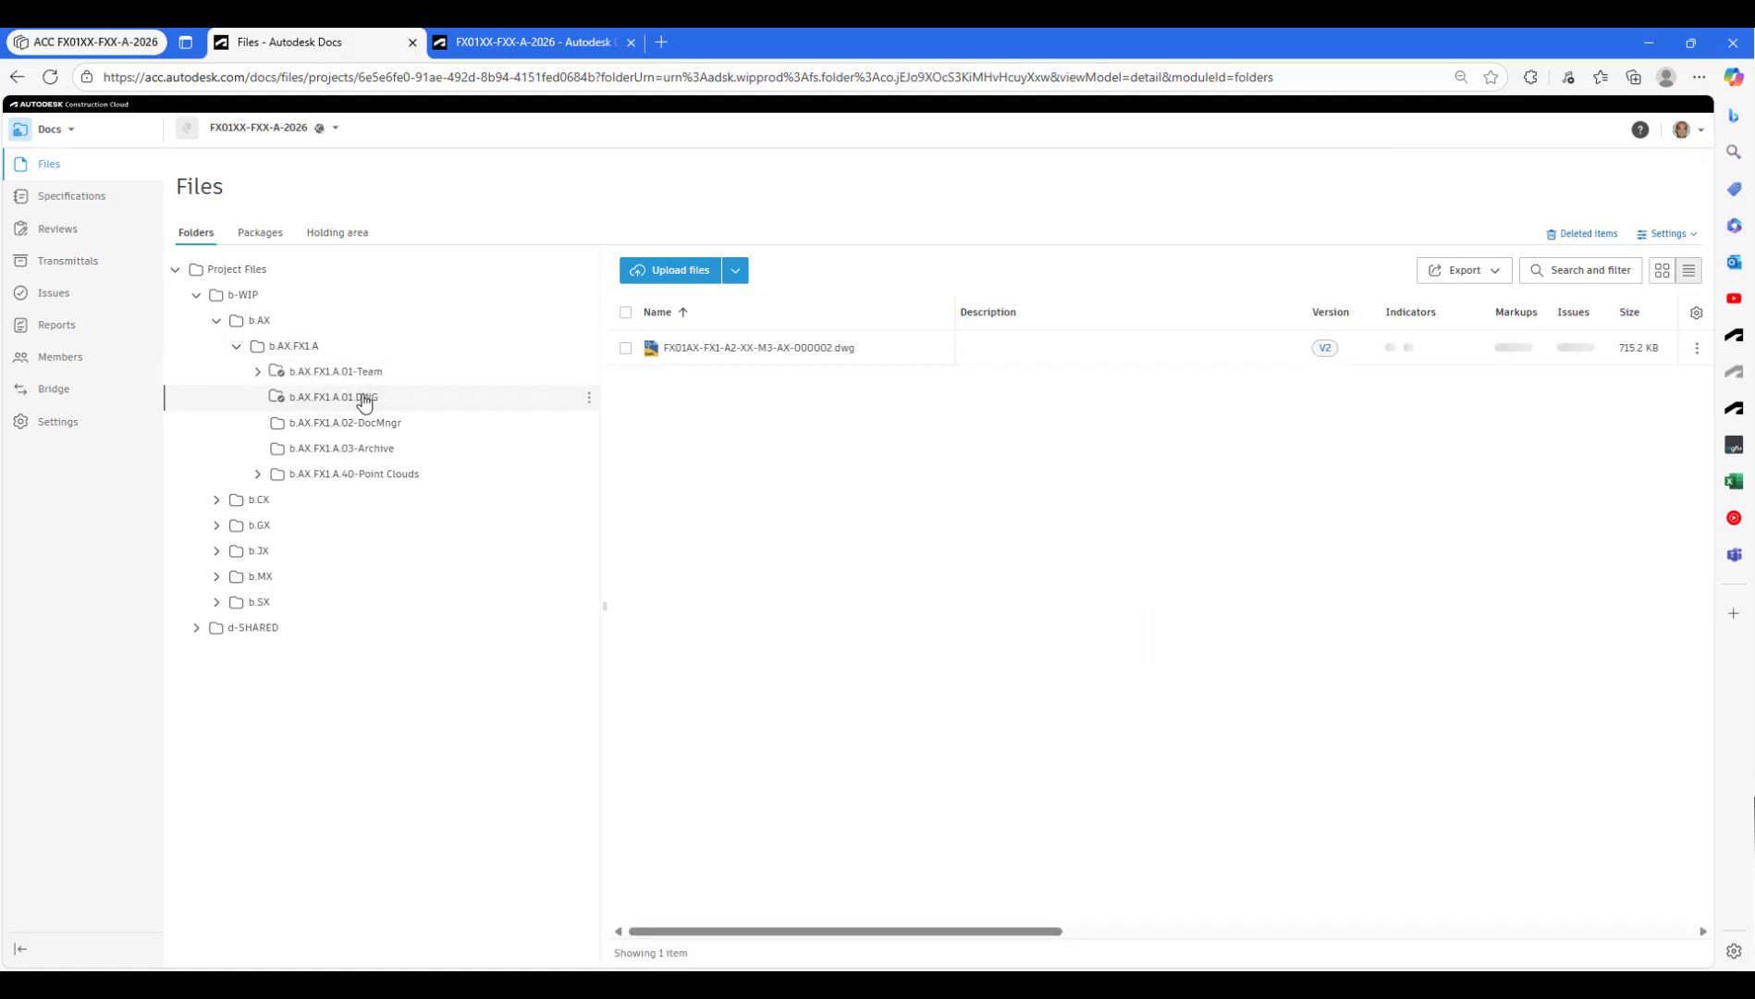
pyautogui.click(372, 375)
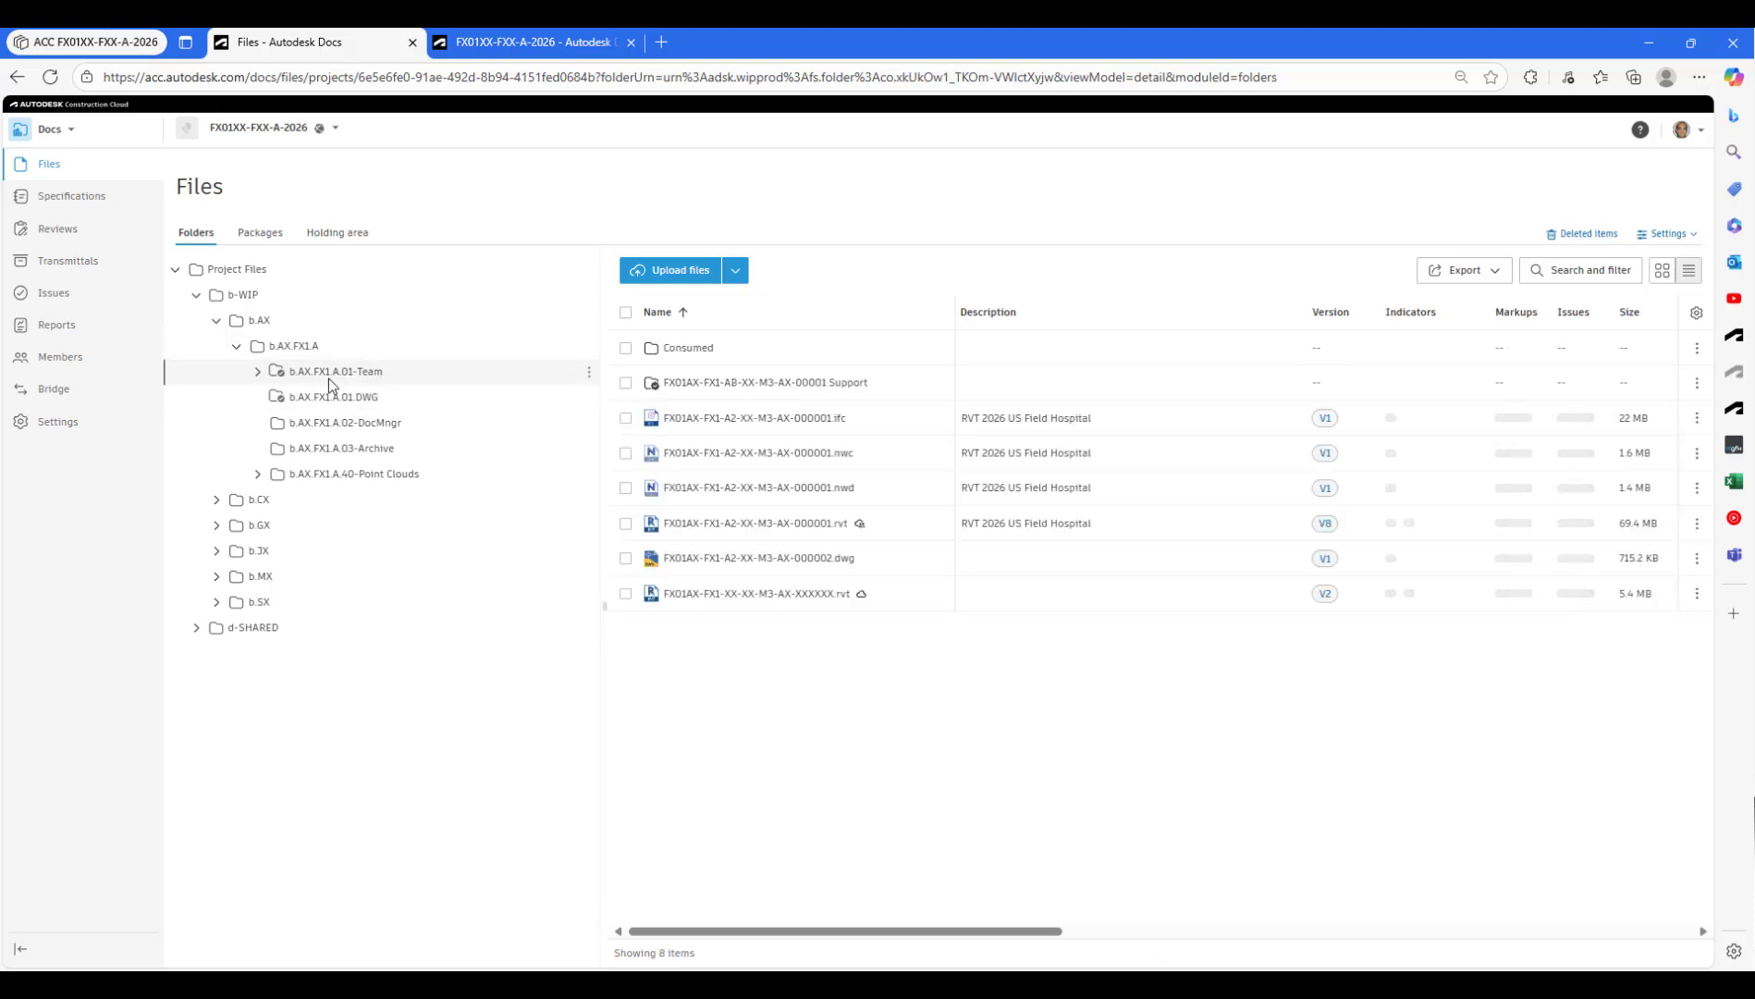
# - Switch back to Design Collaboration, leave the open package, and start another AX.FX1.A package from the project timeline, listing its models
pyautogui.click(532, 47)
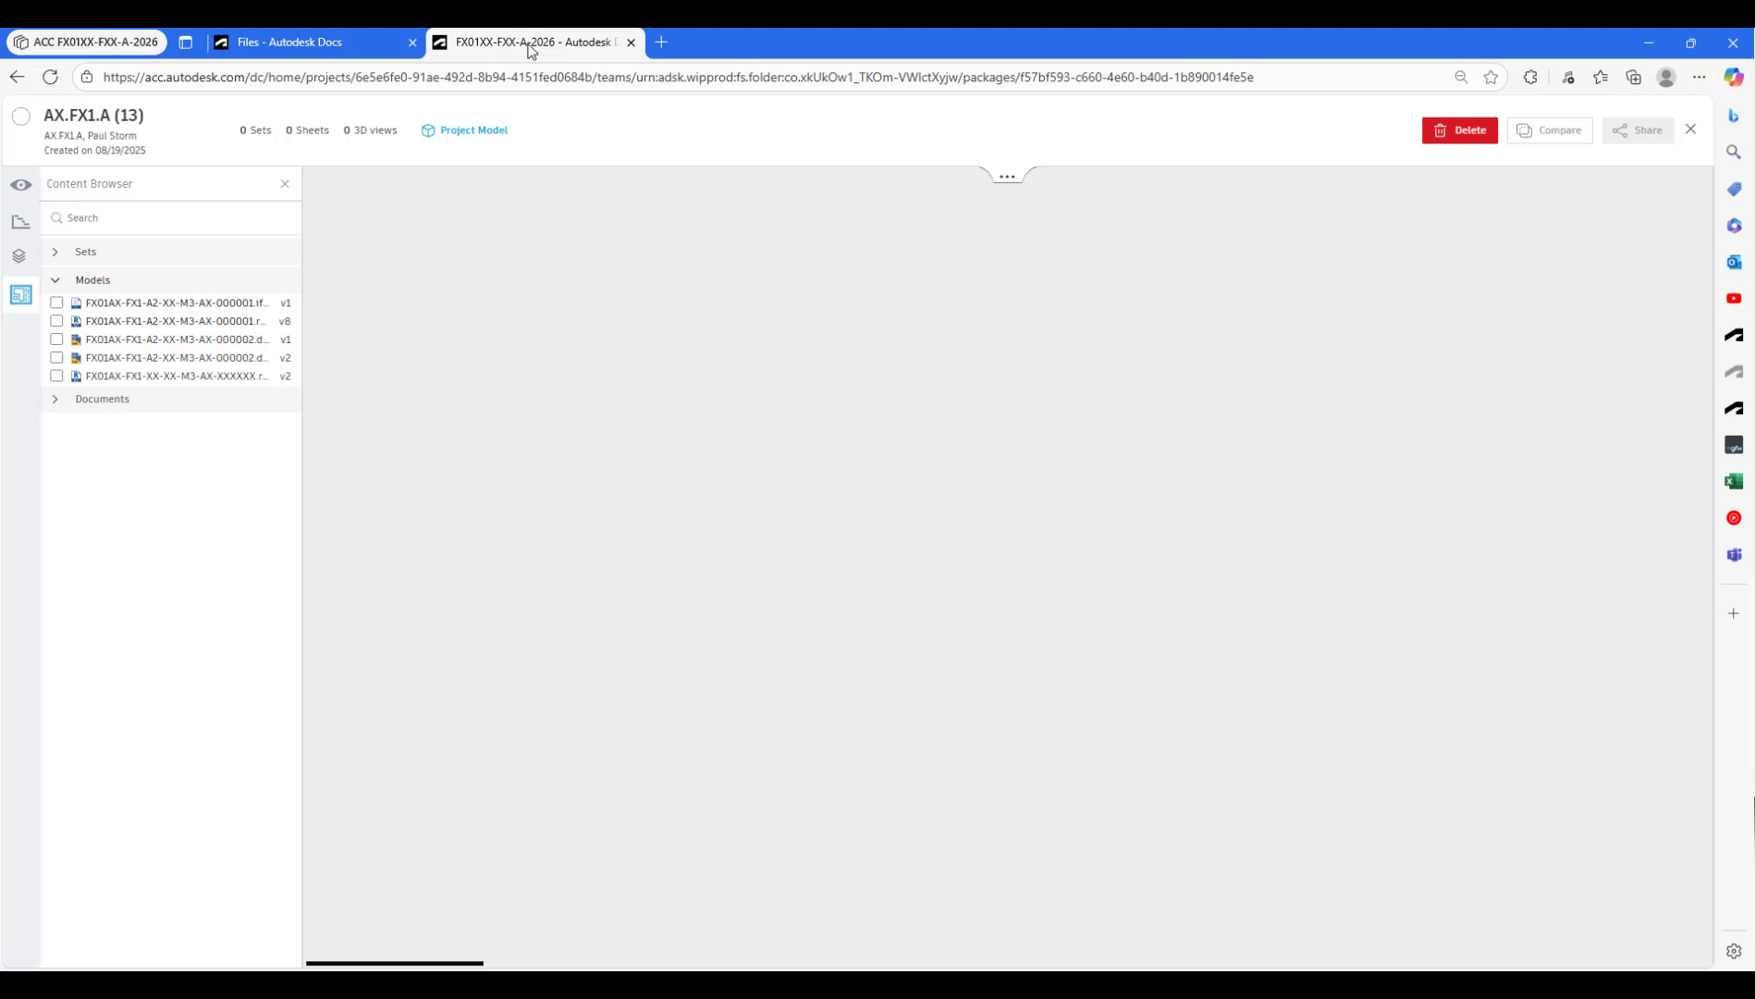
pyautogui.click(16, 77)
pyautogui.click(85, 79)
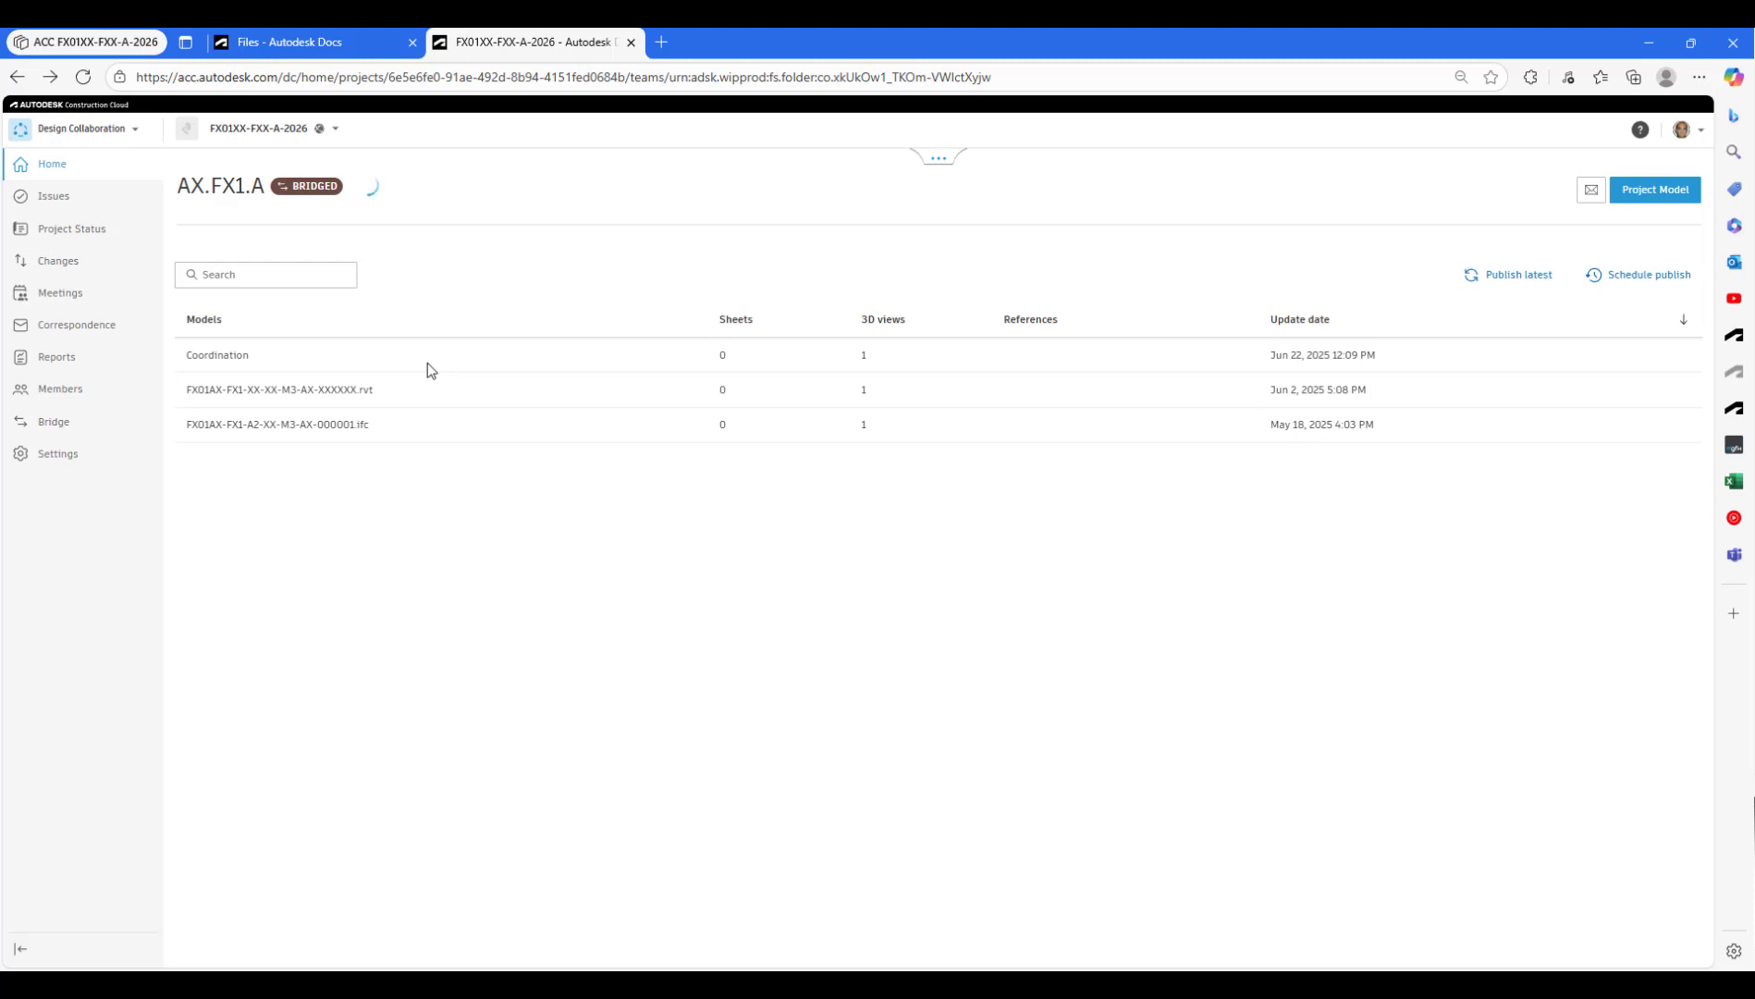
pyautogui.click(927, 163)
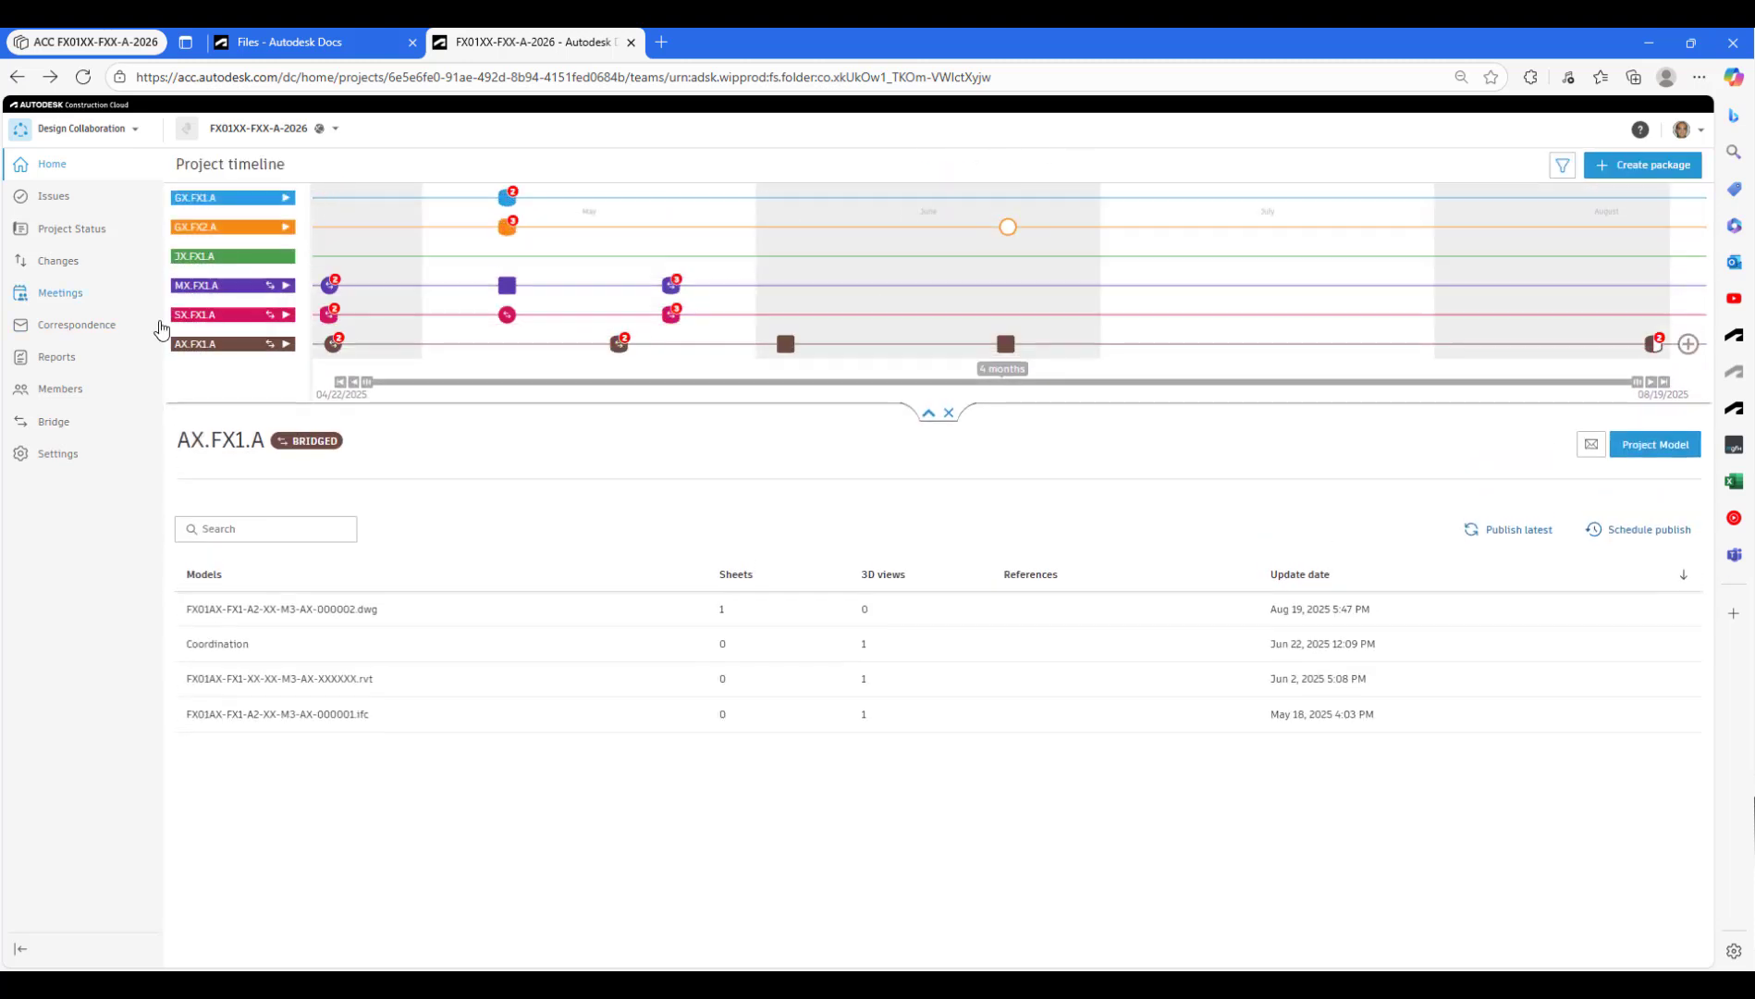
pyautogui.click(1692, 345)
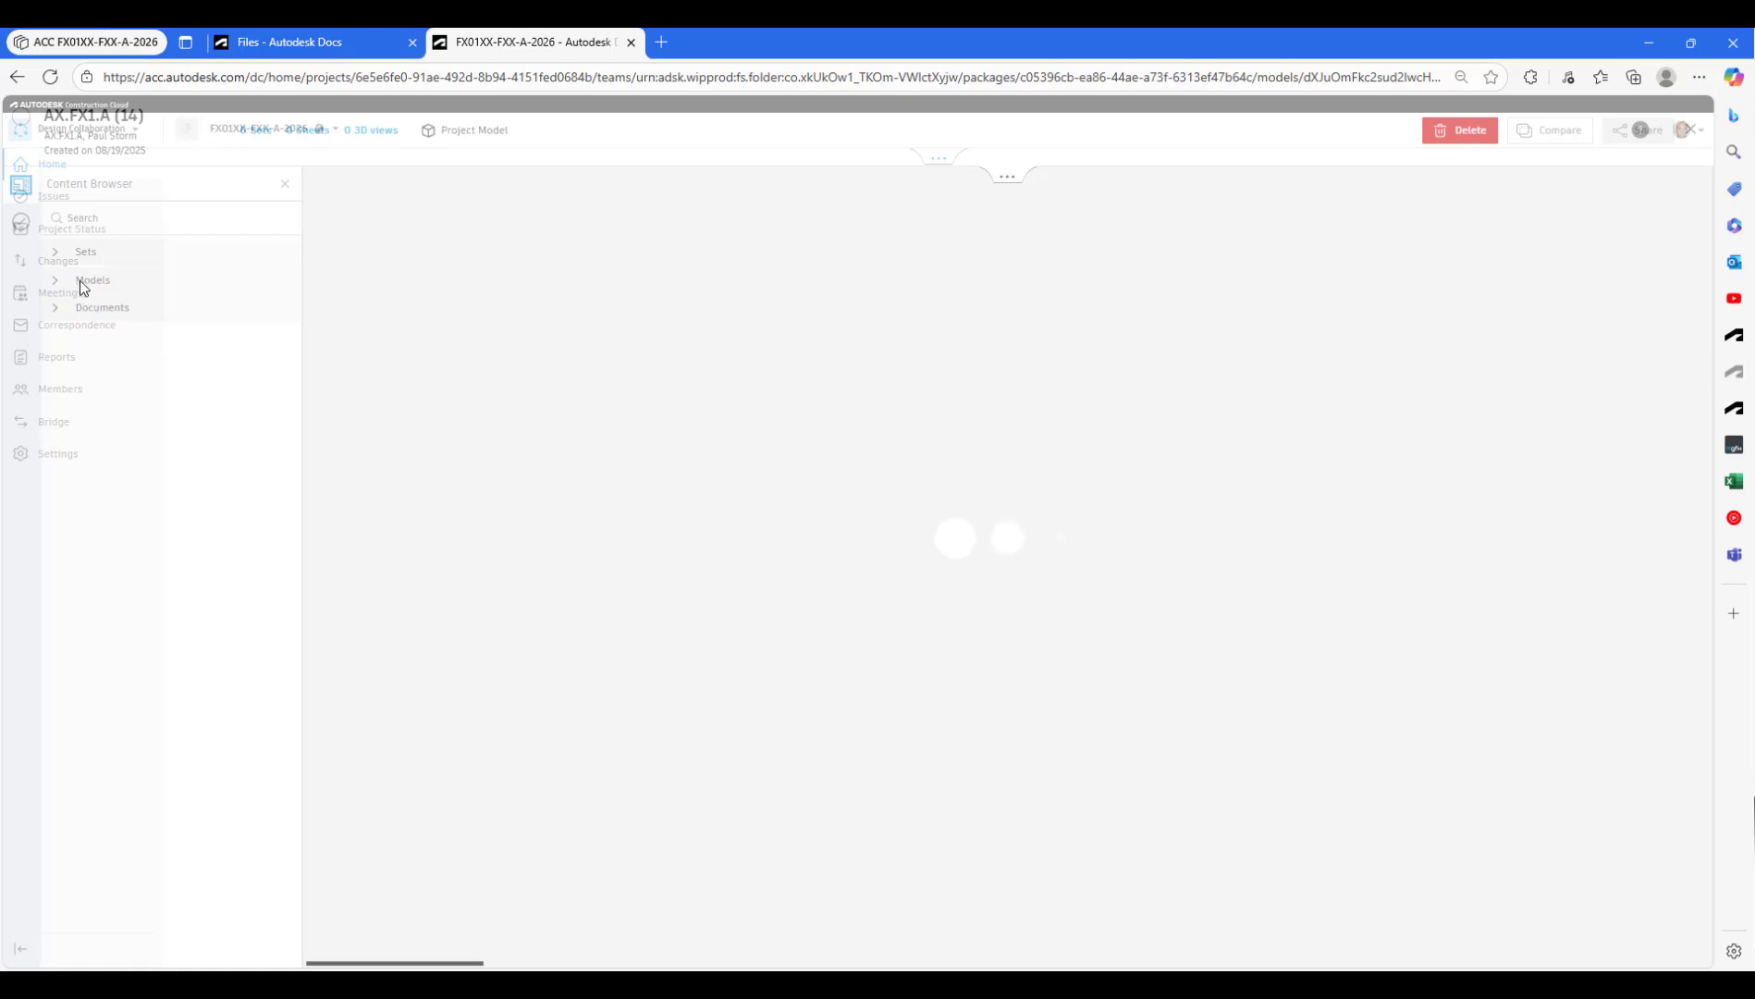
pyautogui.click(61, 289)
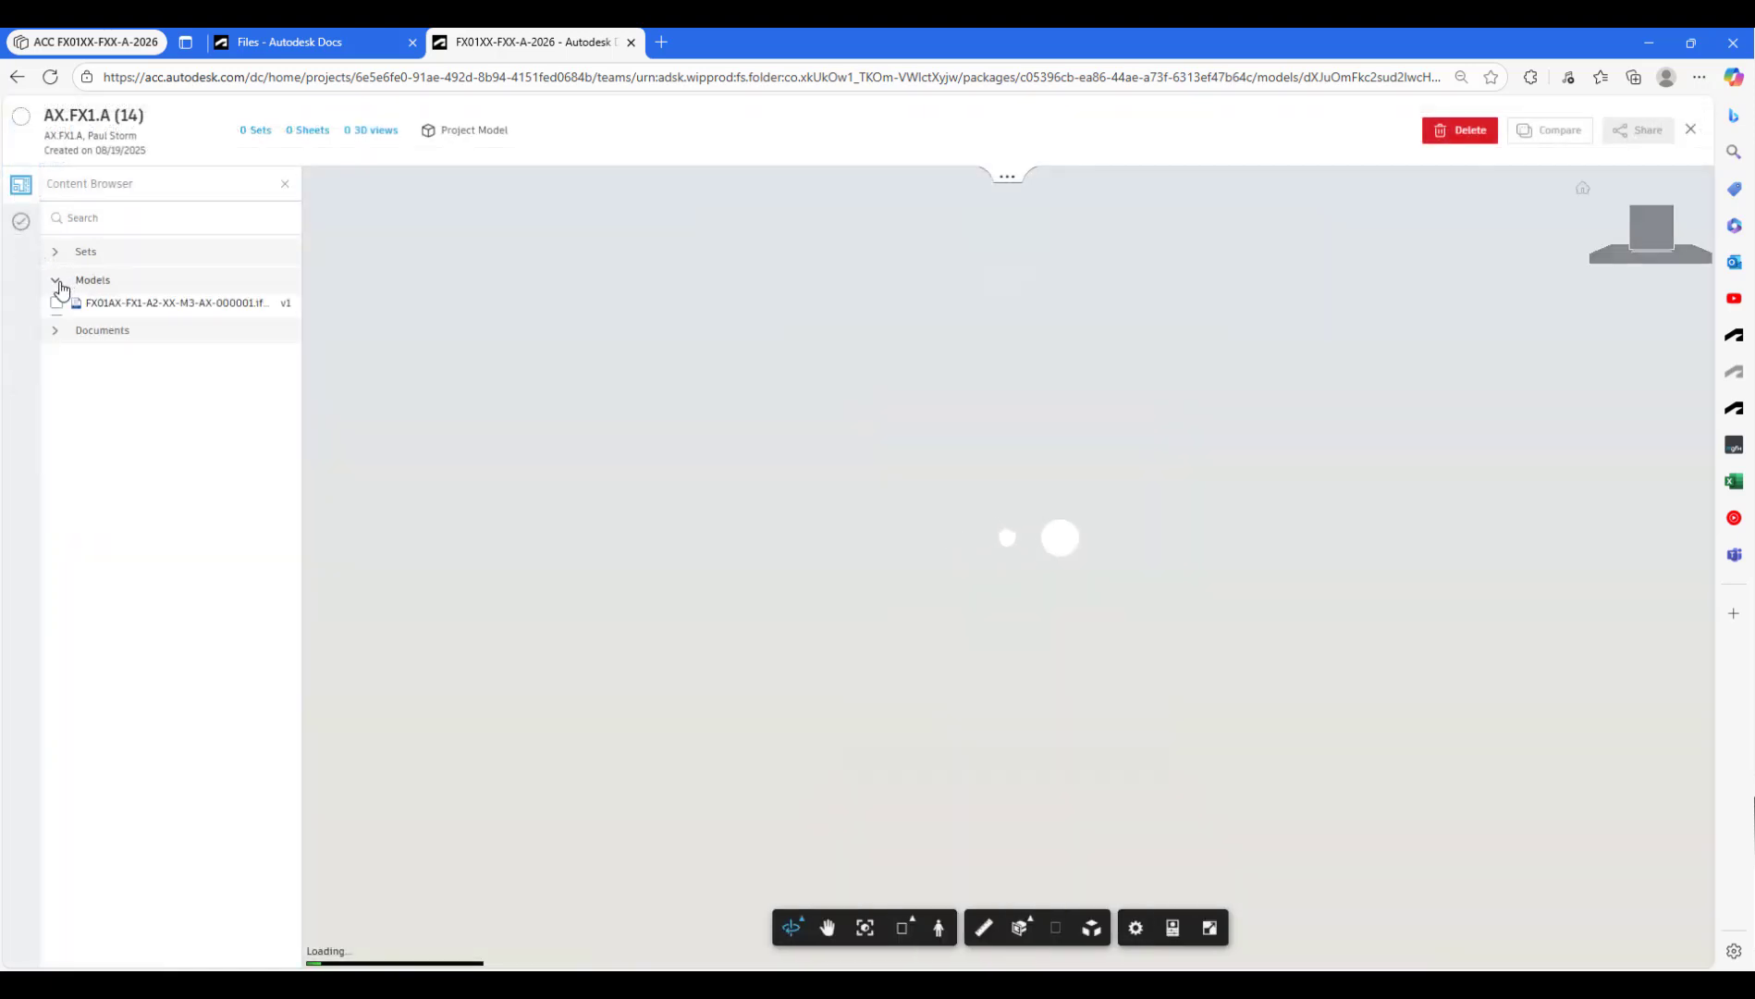